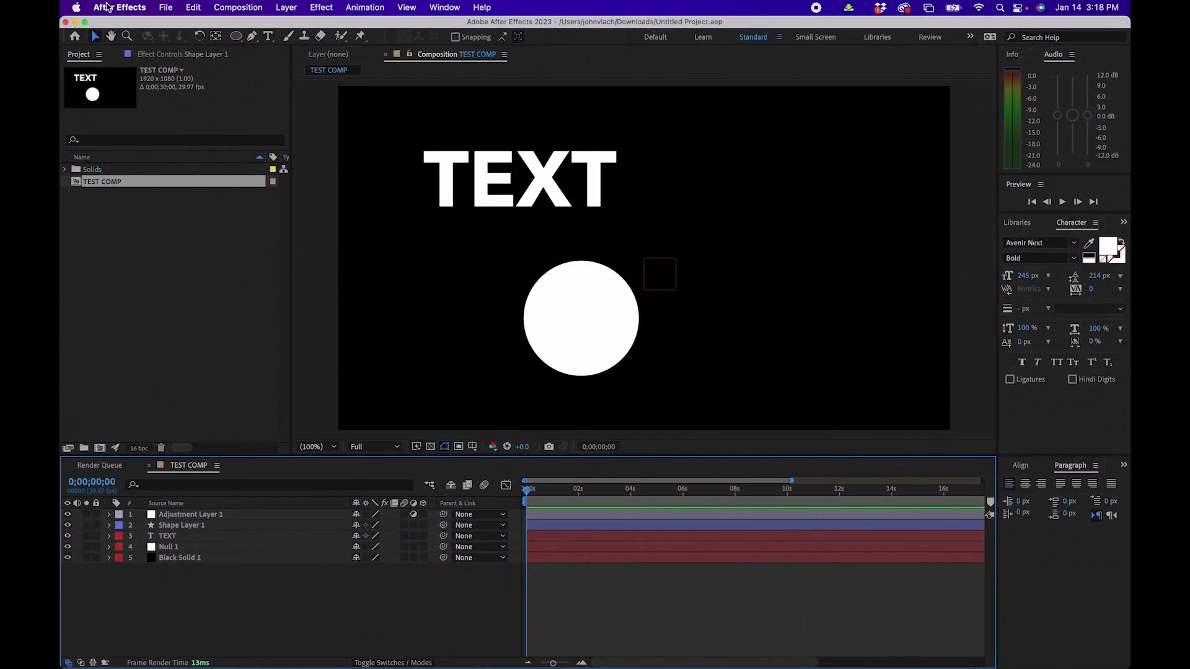
Step: In General preferences, make new spatial interpolation default to Linear
click(107, 7)
mouse_move(127, 50)
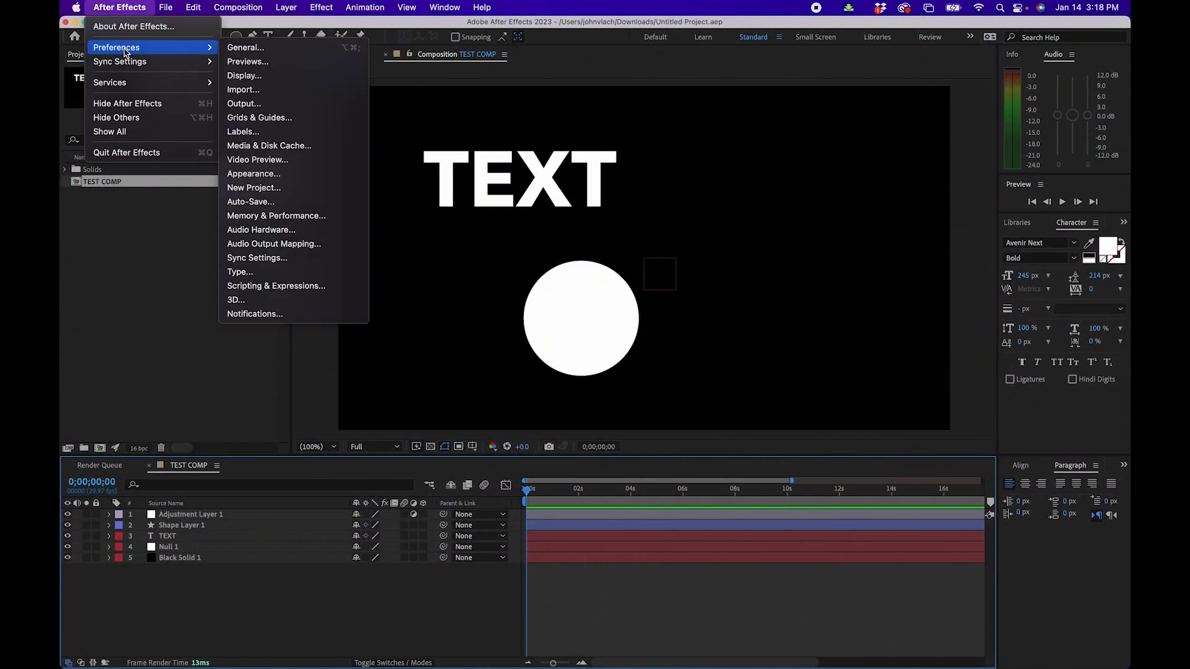
click(245, 47)
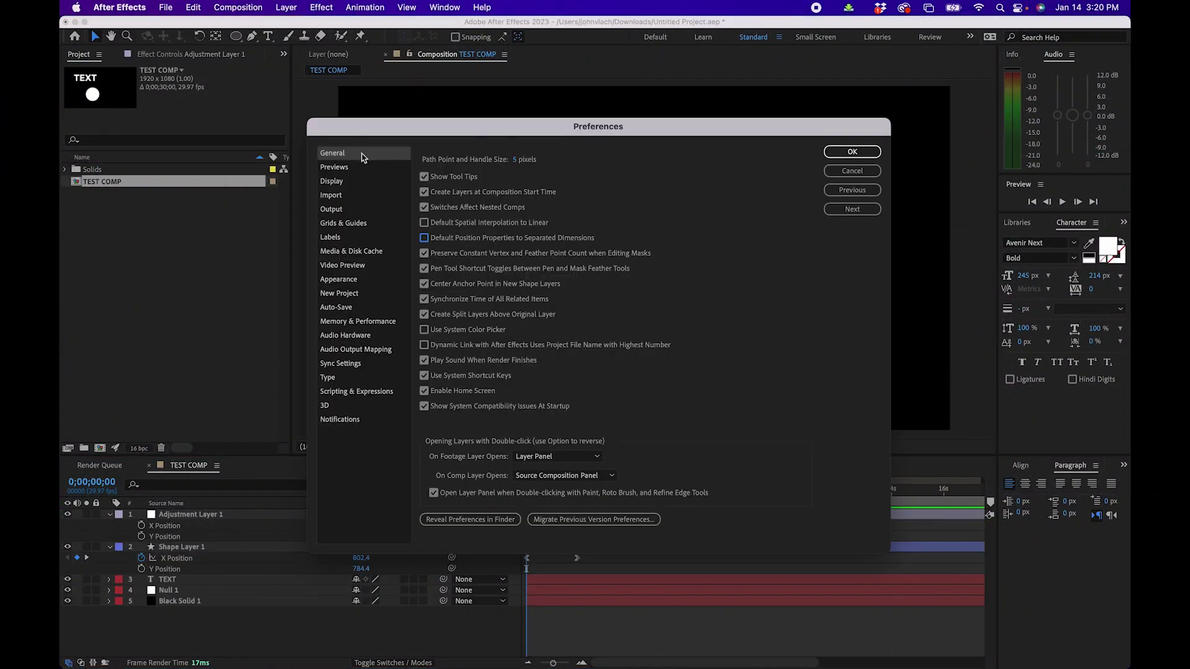
click(337, 155)
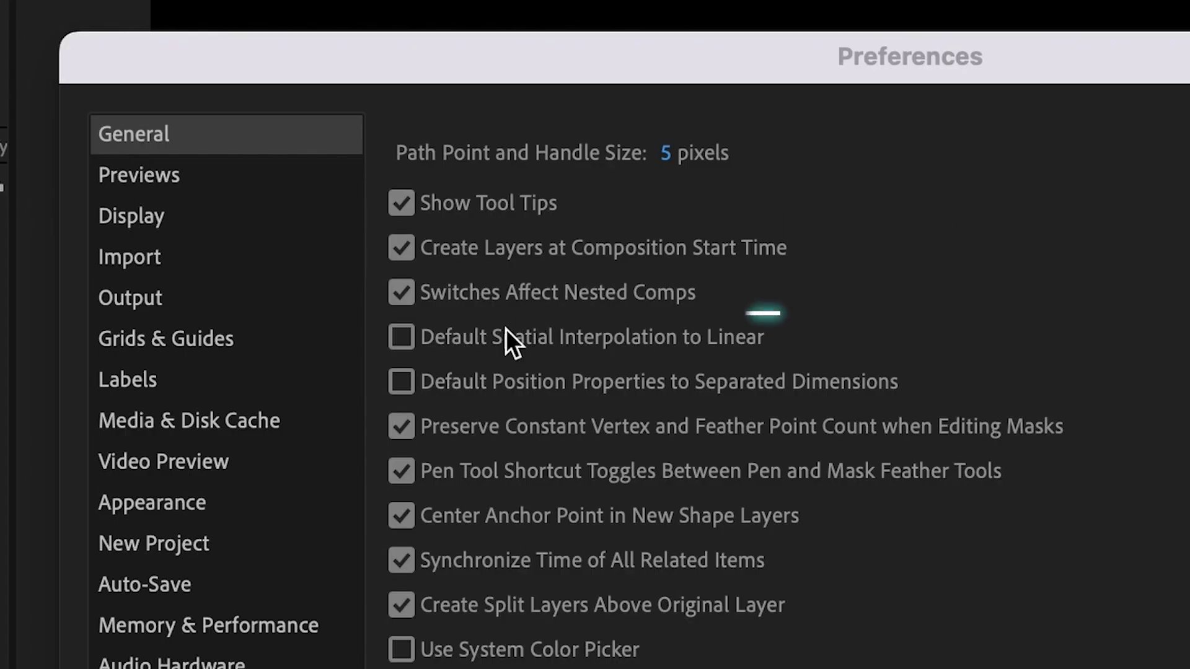
click(404, 343)
click(402, 338)
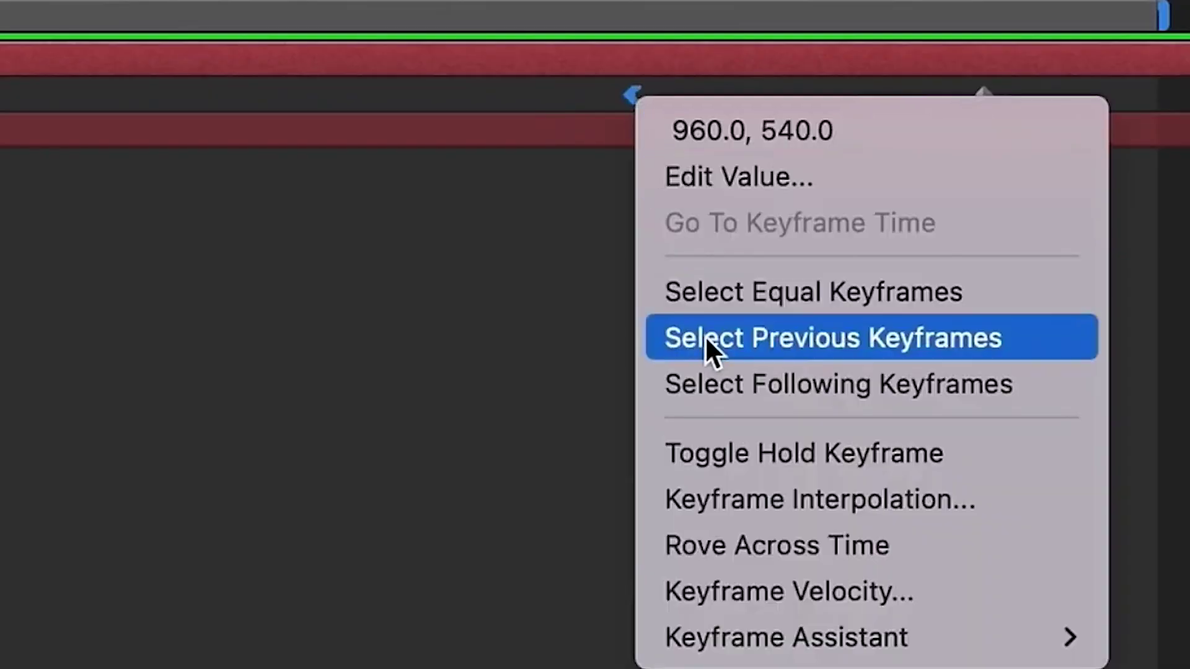
Step: Set the keyframes' spatial interpolation to Linear and default new position properties to separated dimensions
click(729, 492)
click(630, 285)
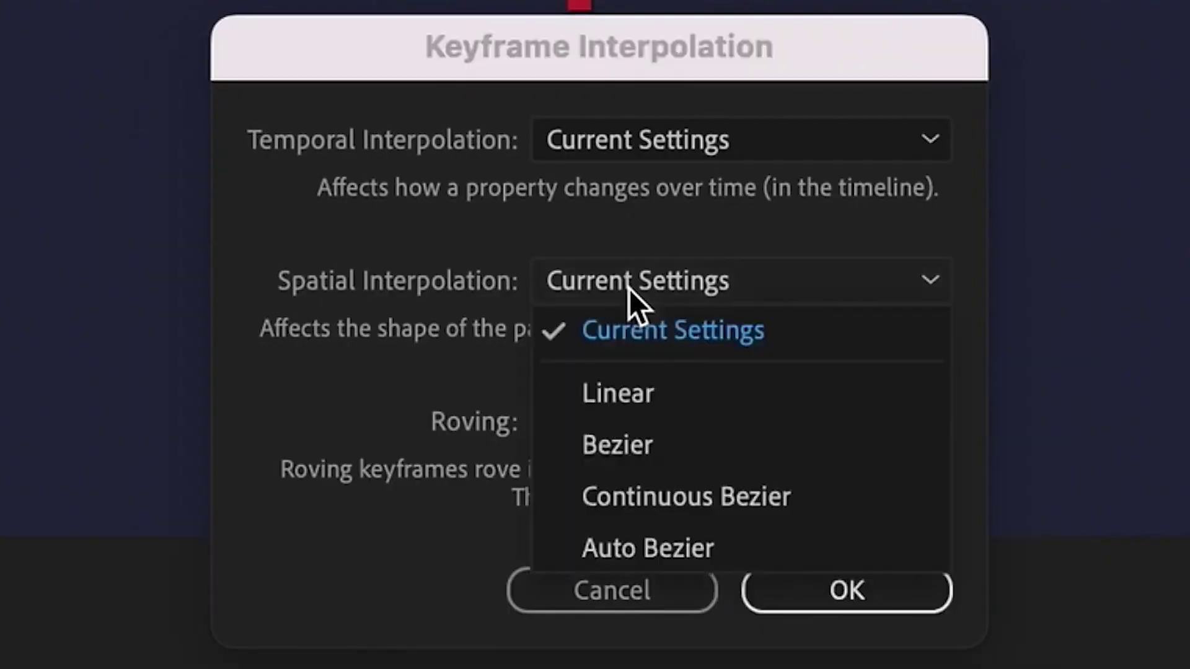
click(659, 397)
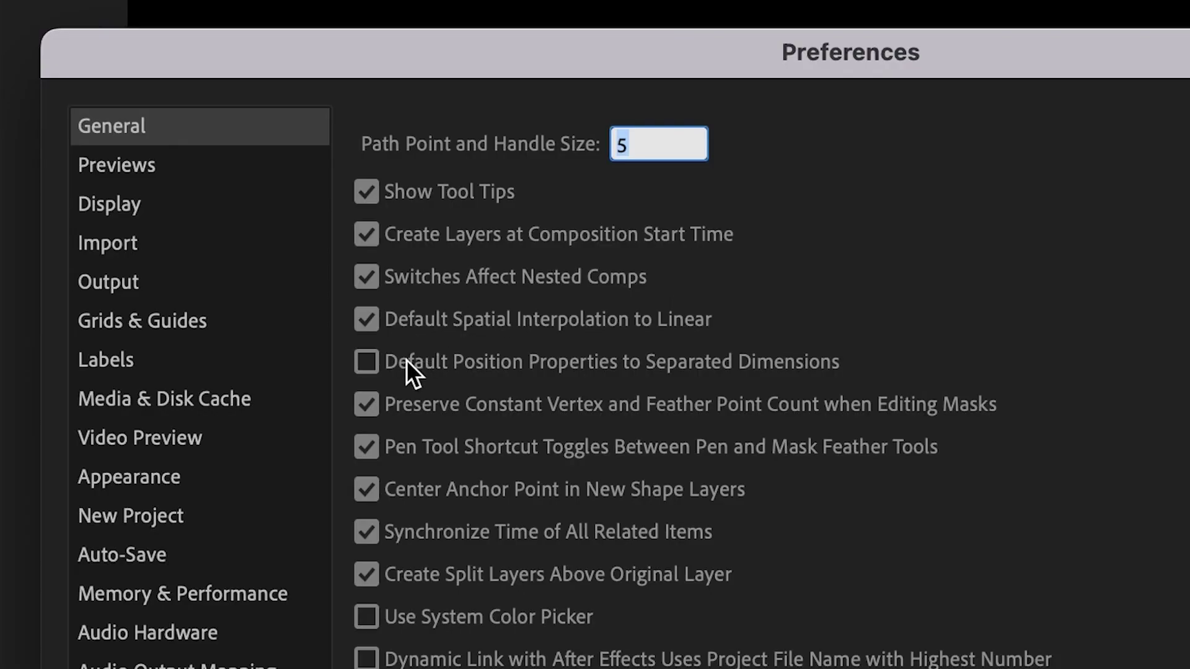
click(407, 360)
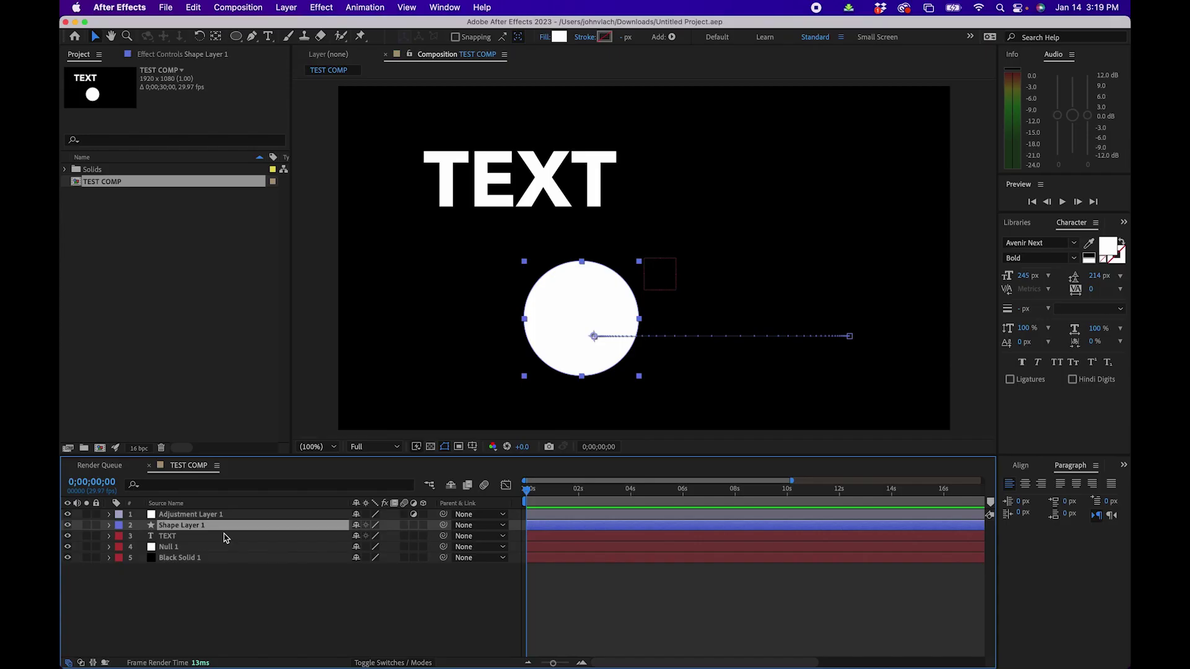
Step: Reveal and inspect Shape Layer 1's separate X and Y Position properties
key(p)
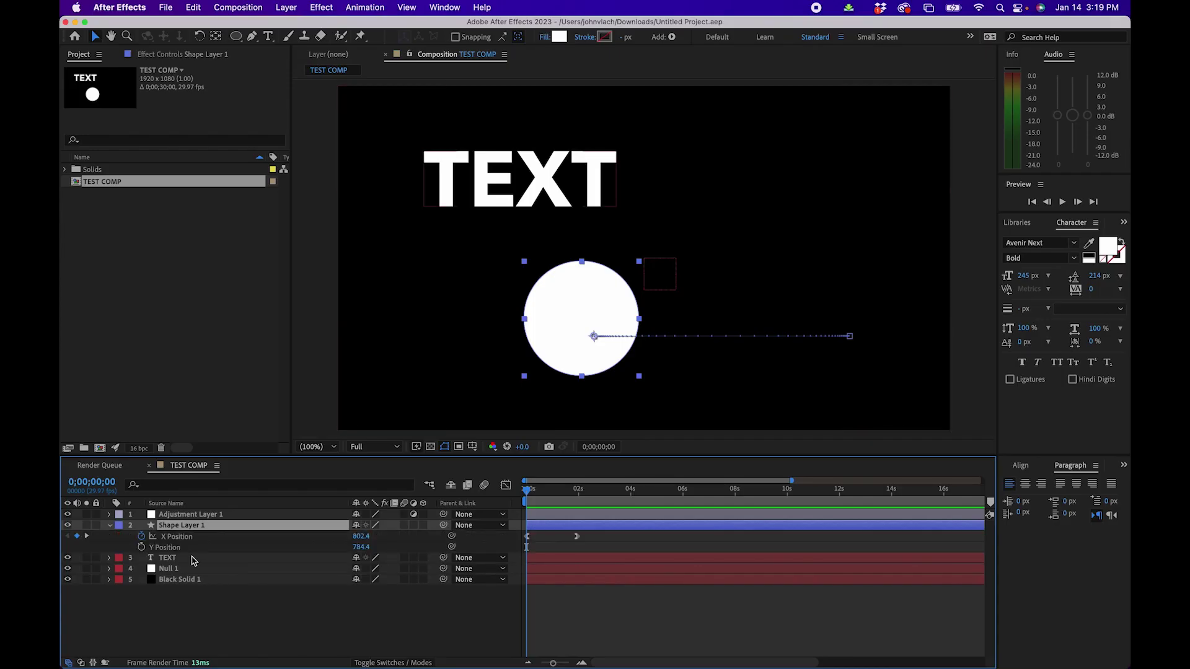
click(177, 549)
click(178, 539)
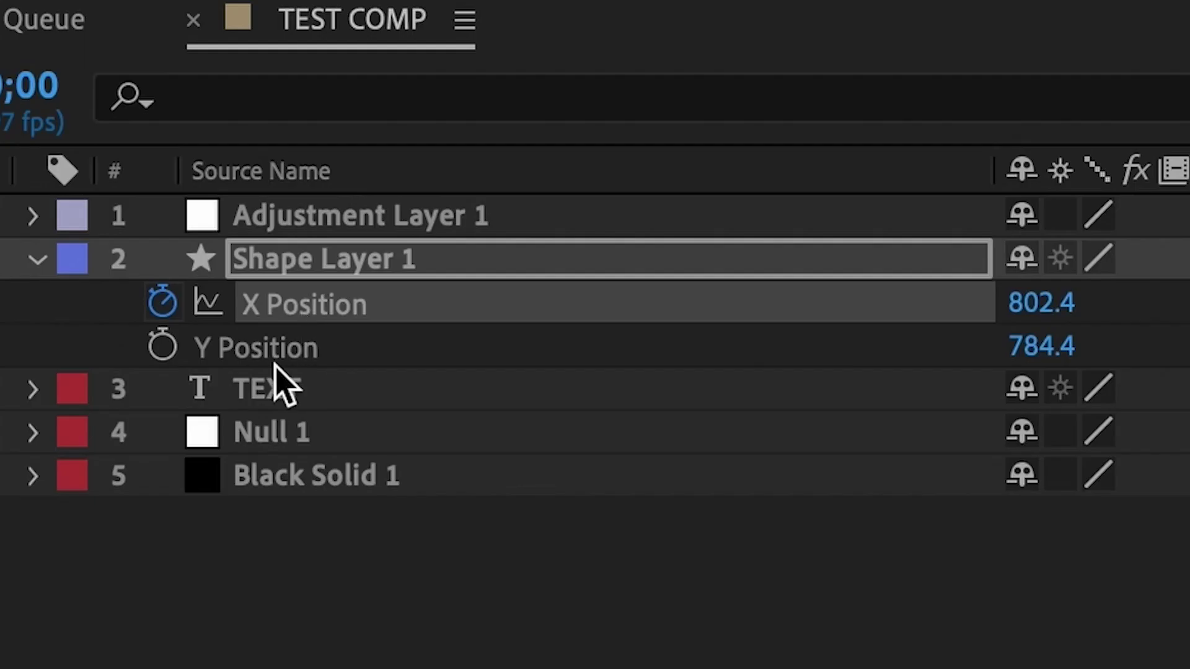
click(186, 546)
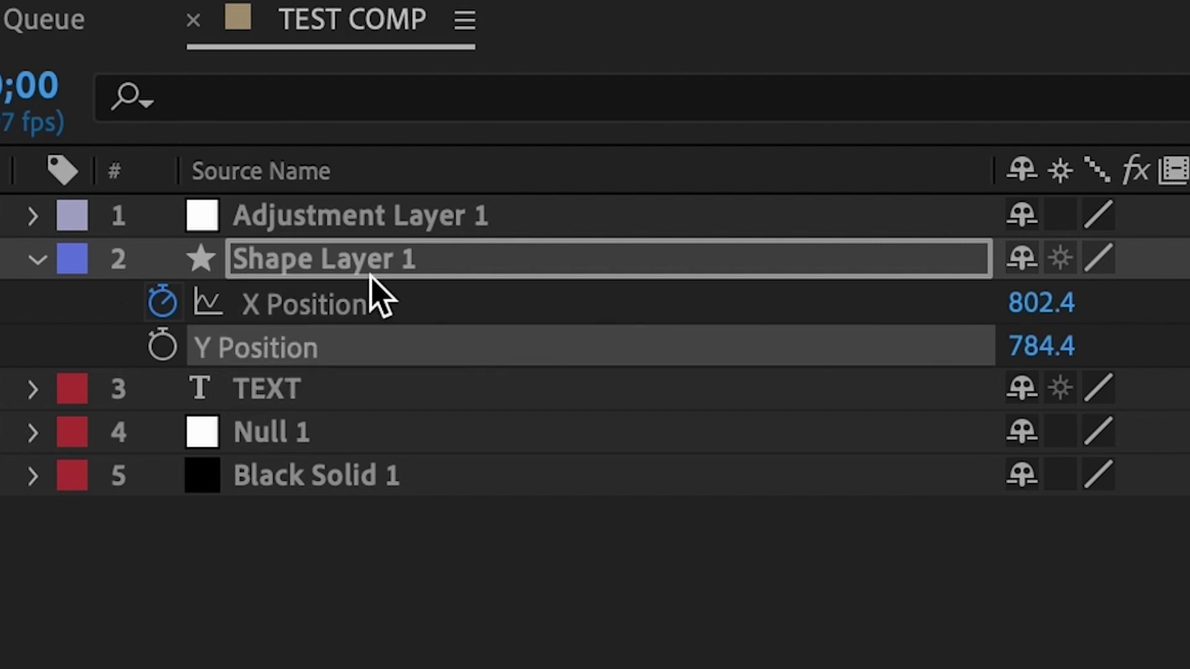
Step: Use Separate Dimensions on Adjustment Layer 1's Position to get X and Y Position
click(387, 226)
key(p)
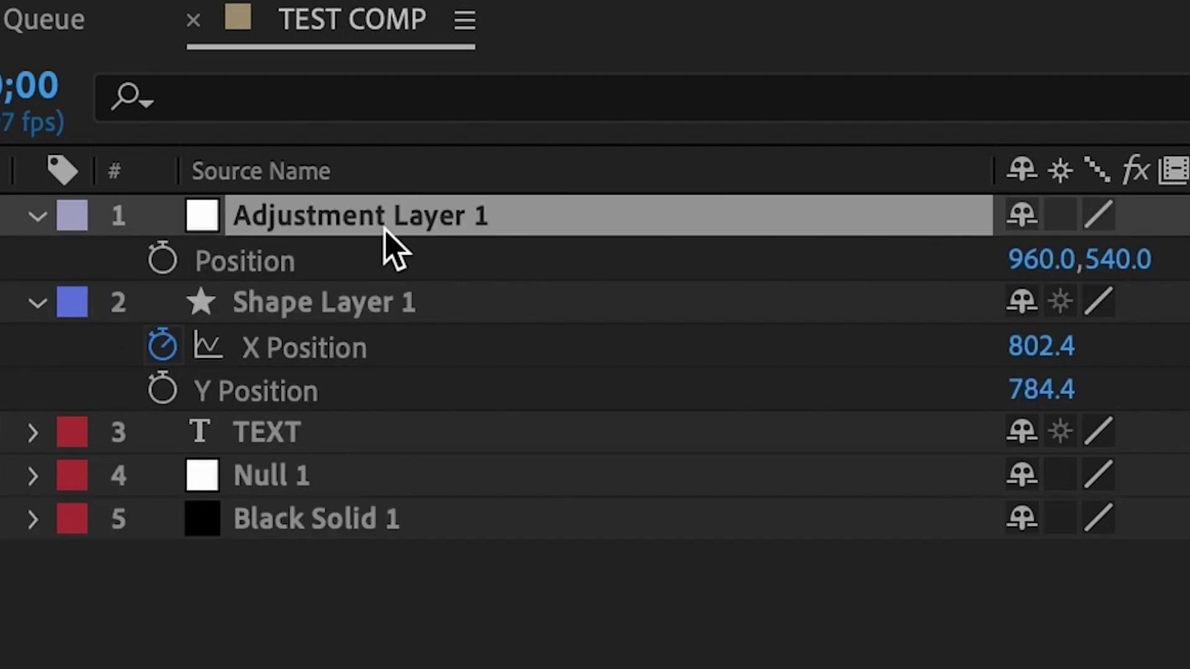
click(365, 271)
right_click(365, 272)
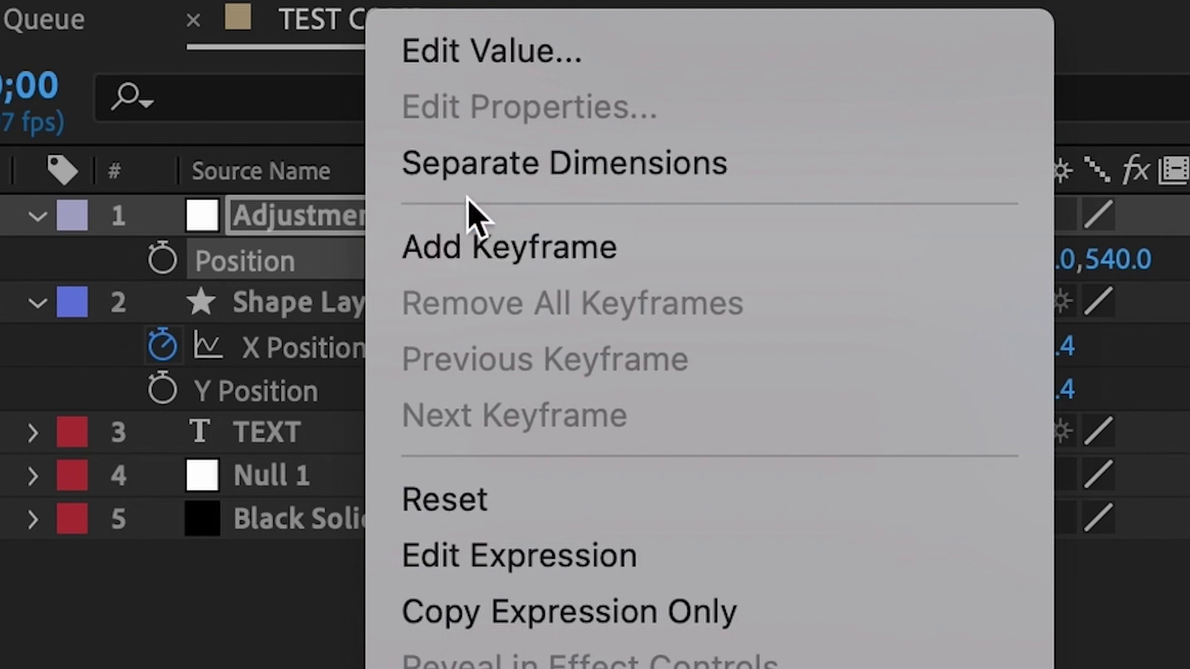
click(481, 174)
click(357, 657)
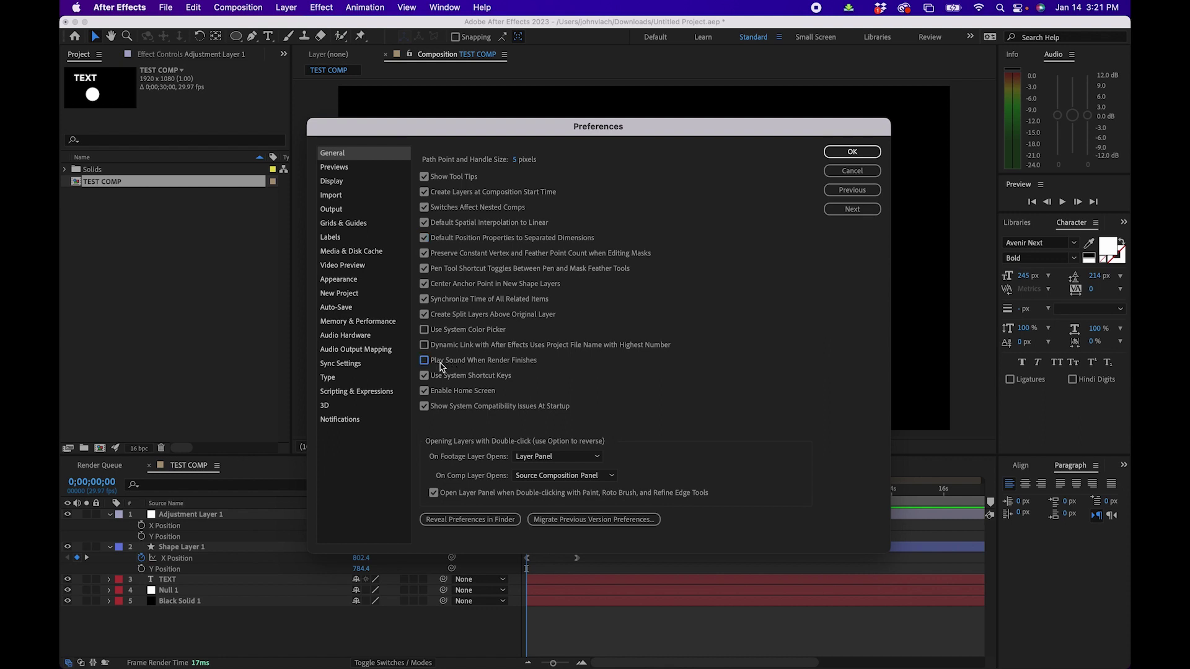
Step: Tick Play Sound When Render Finishes and untick Enable Home Screen
click(442, 367)
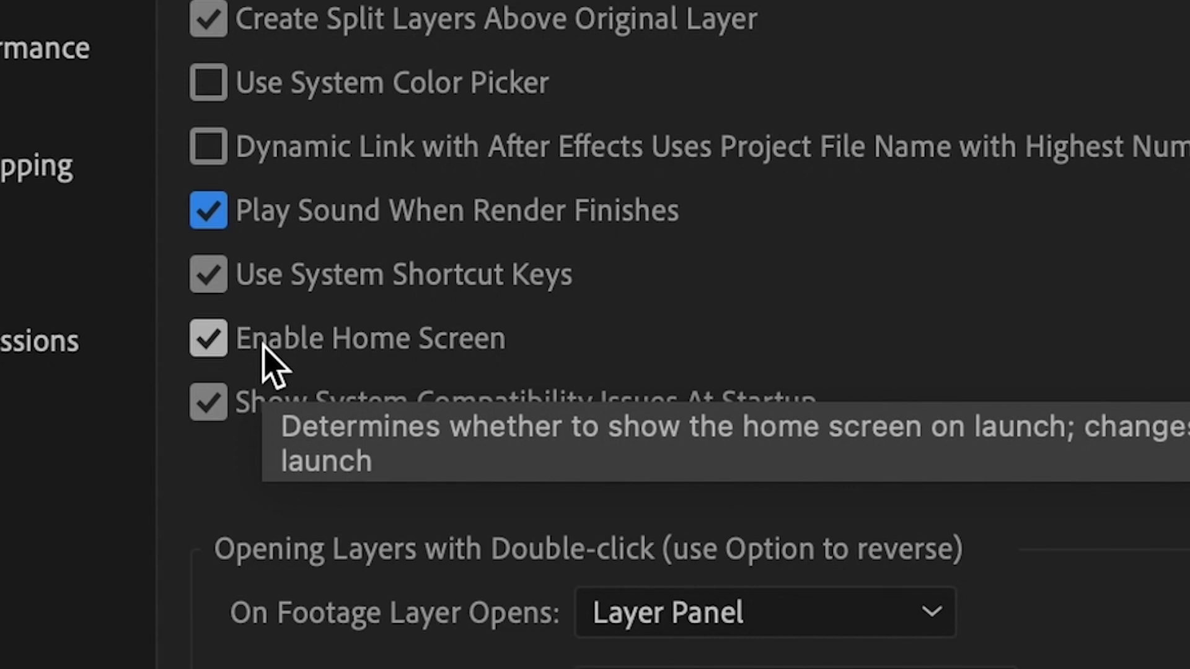
click(208, 342)
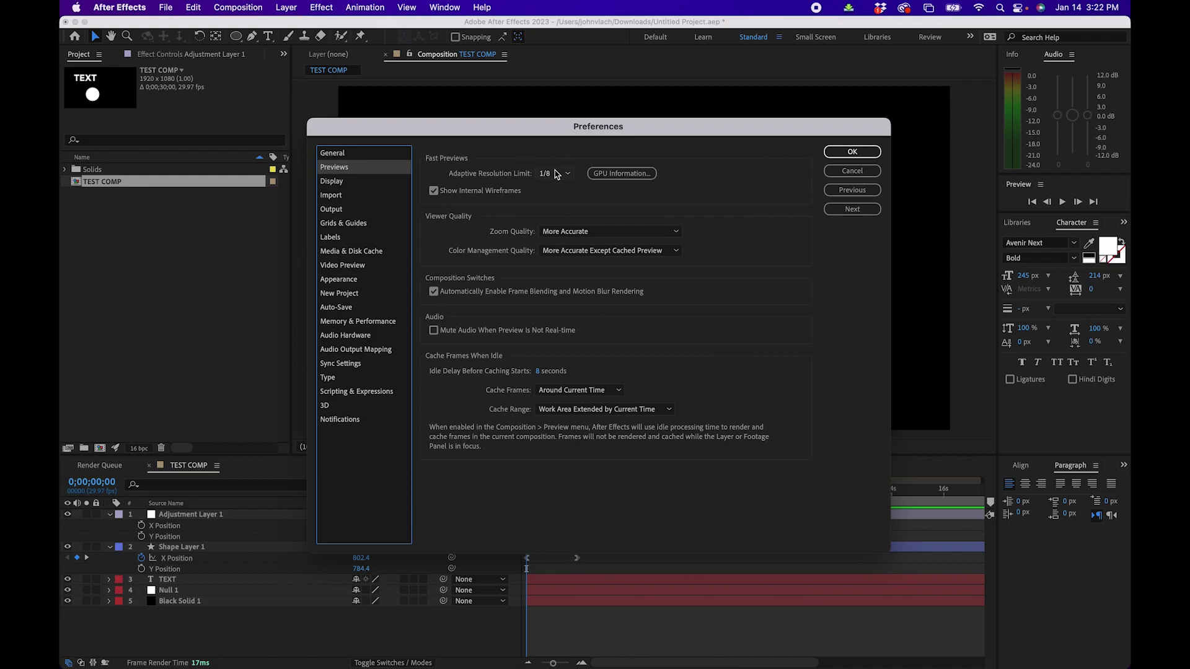
Step: Set Adaptive Resolution Limit to 1/16, keeping Zoom Quality at More Accurate
click(557, 174)
click(554, 229)
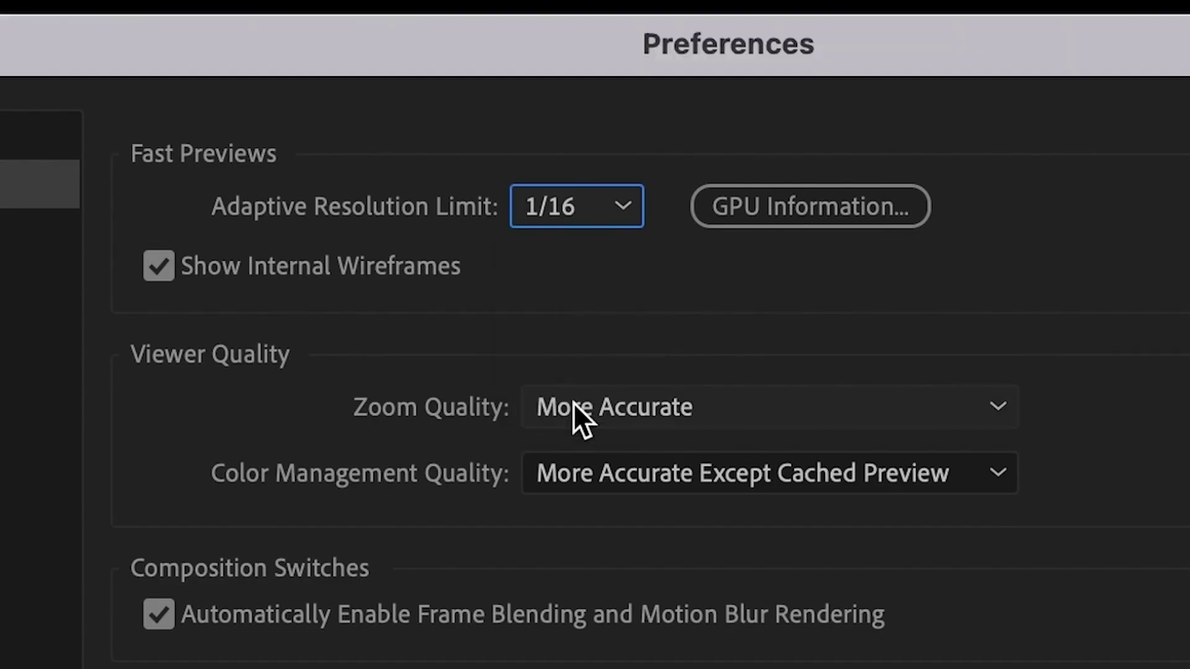
click(574, 214)
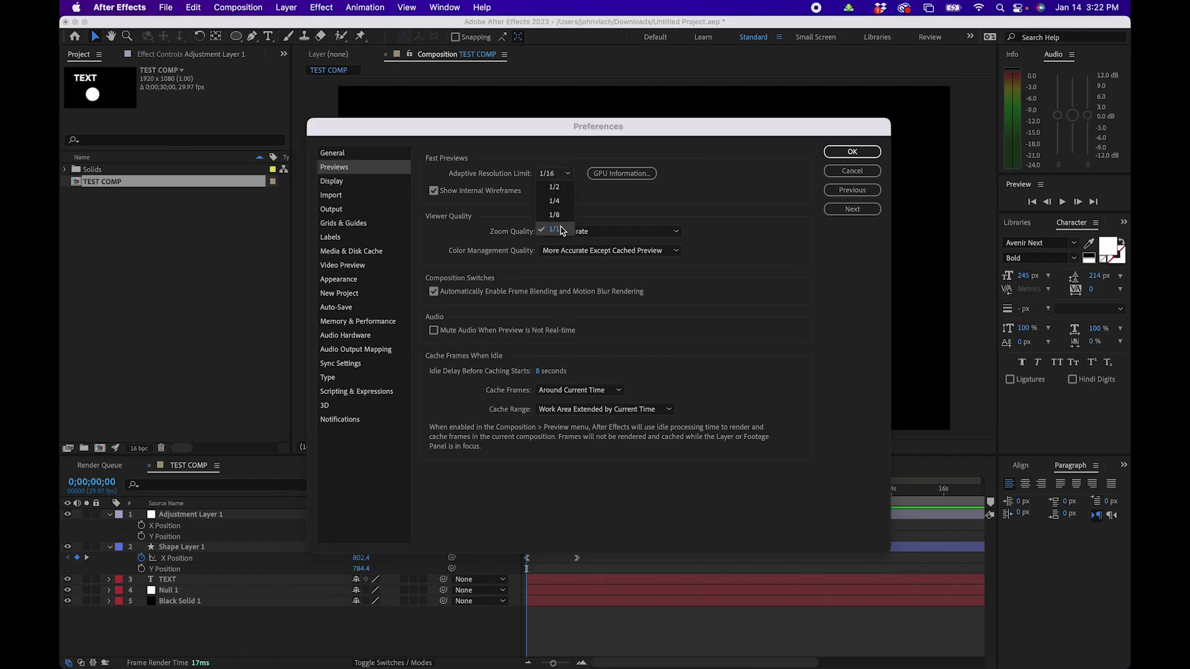
click(569, 230)
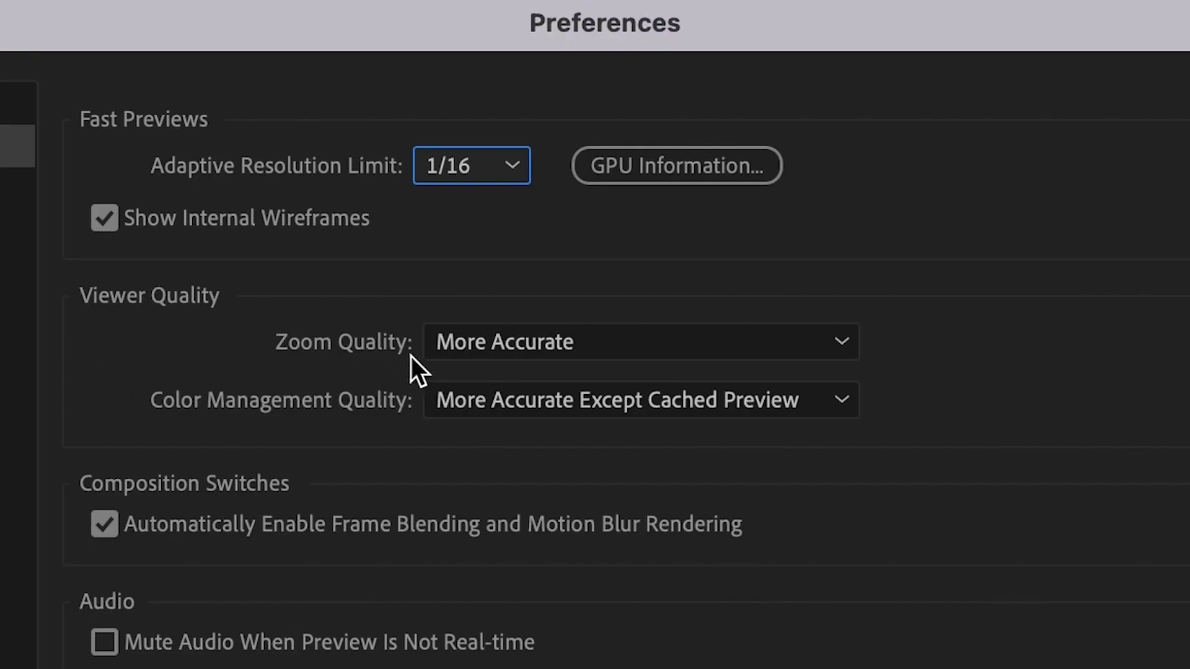
click(511, 352)
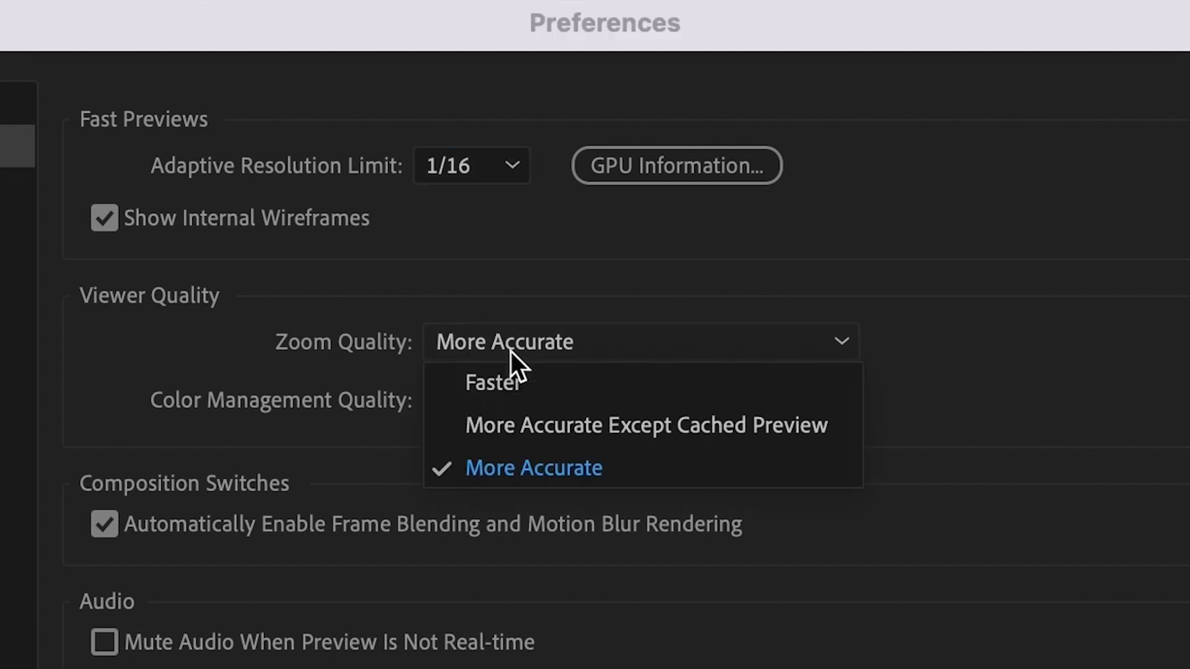
click(531, 470)
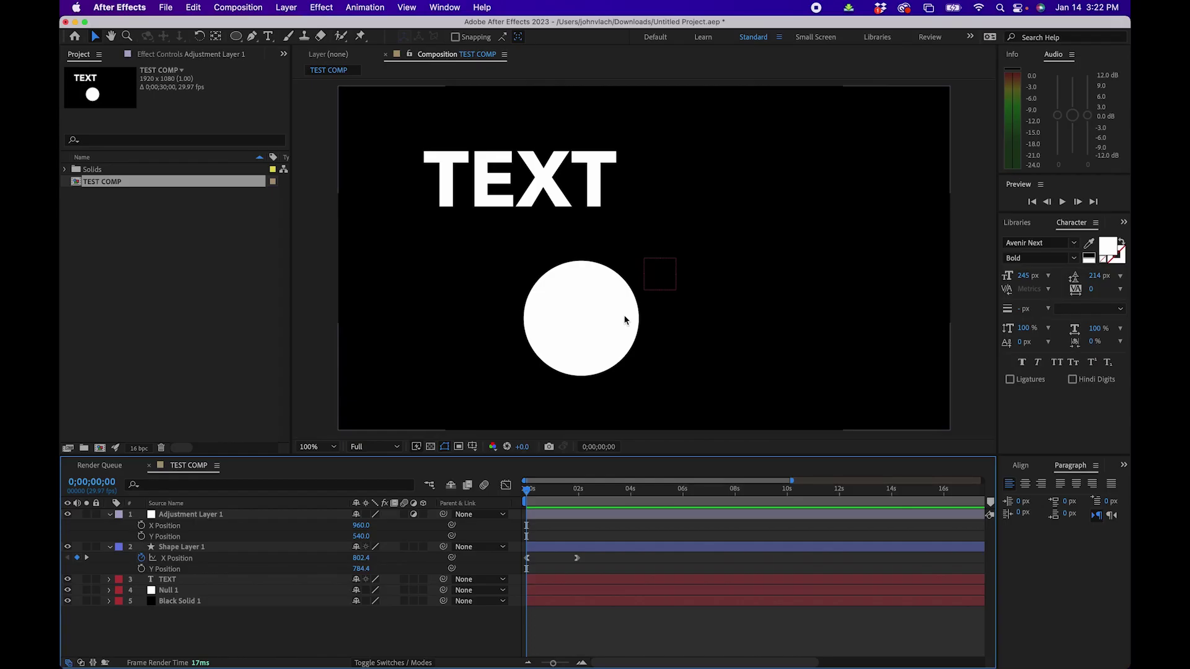
scroll(625, 320, up, 4)
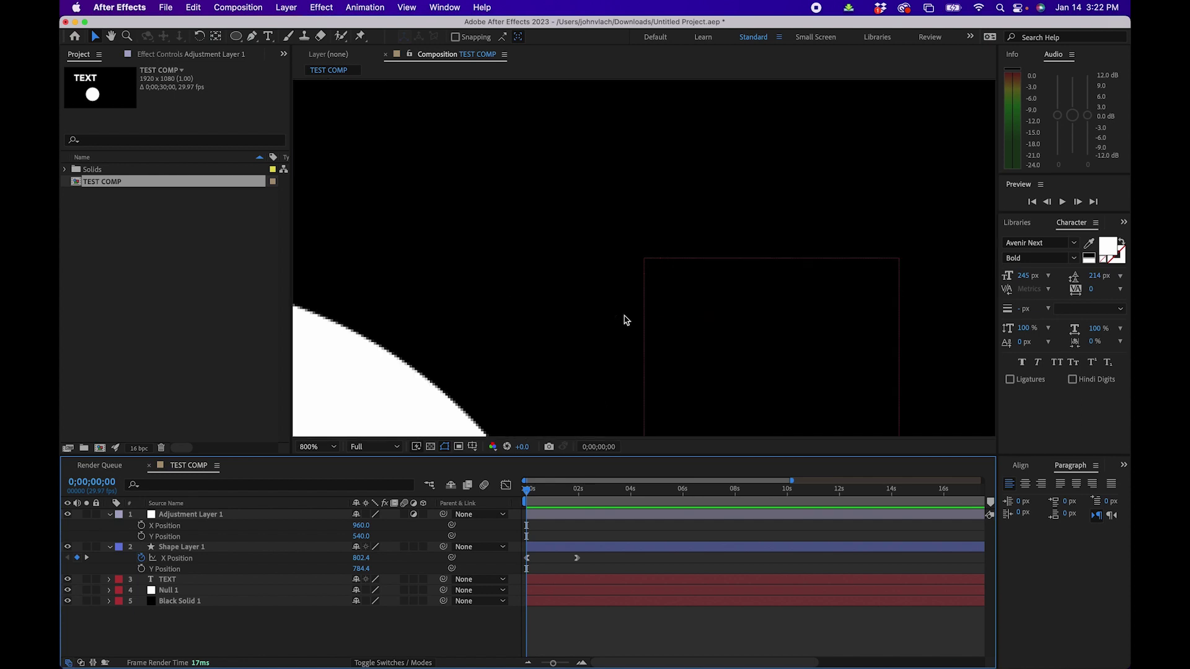
key(space)
drag(396, 338, 572, 145)
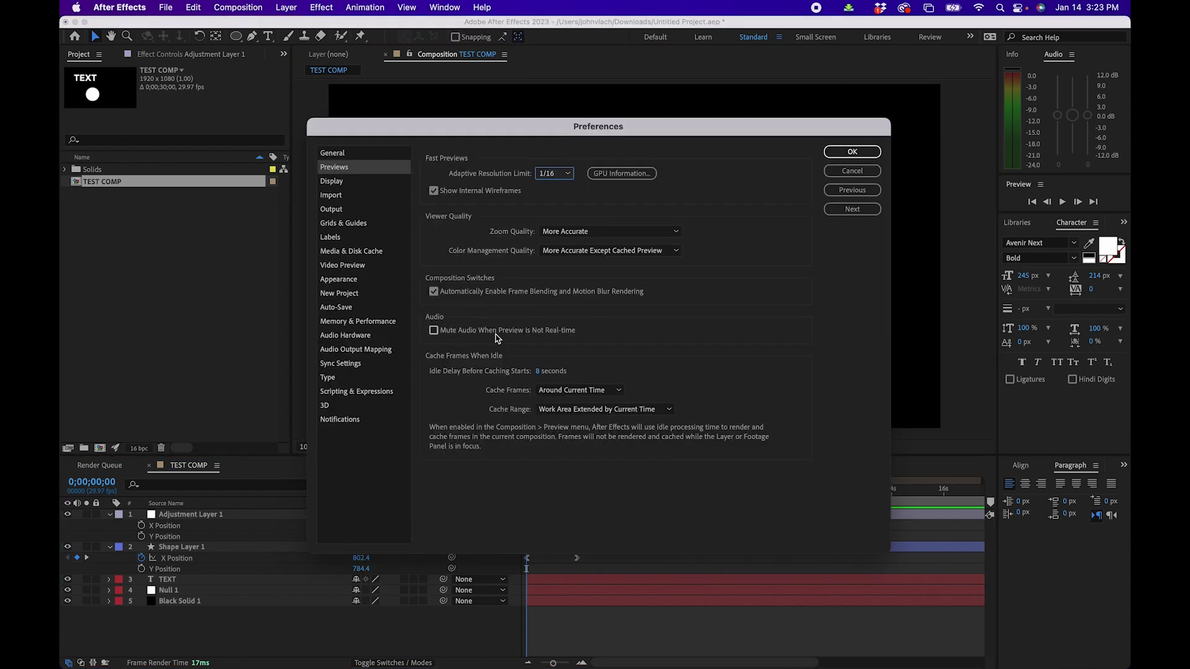
Step: Leave Mute Audio unticked and set Idle Delay to 8 seconds after trying 15
click(447, 333)
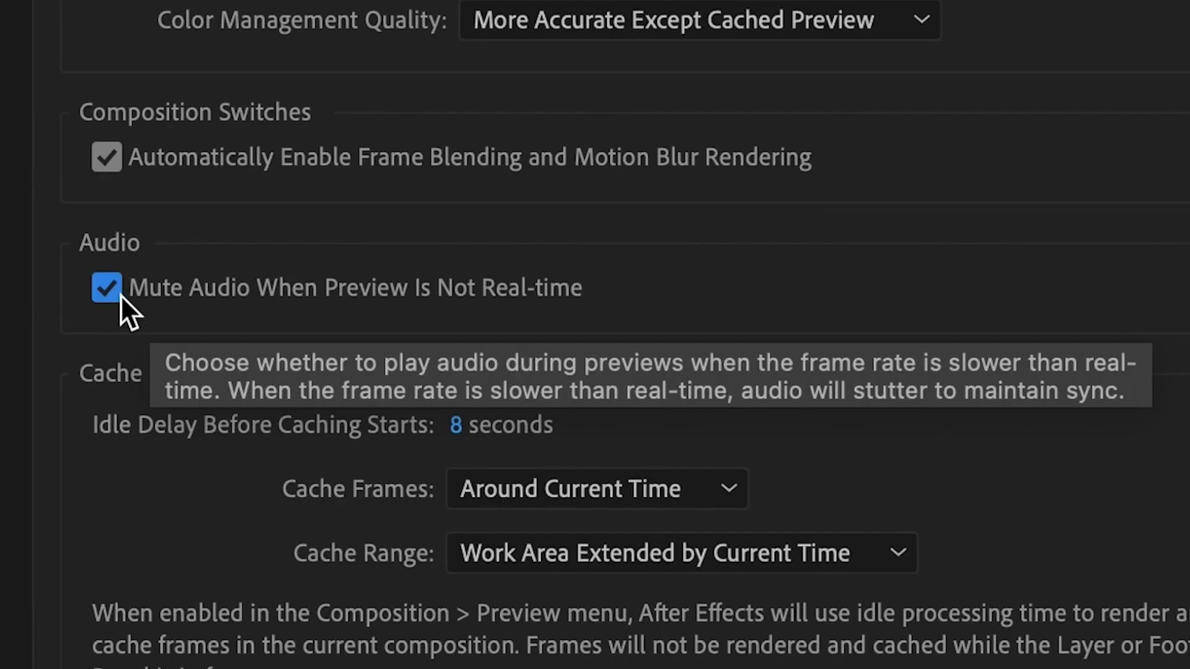
click(435, 332)
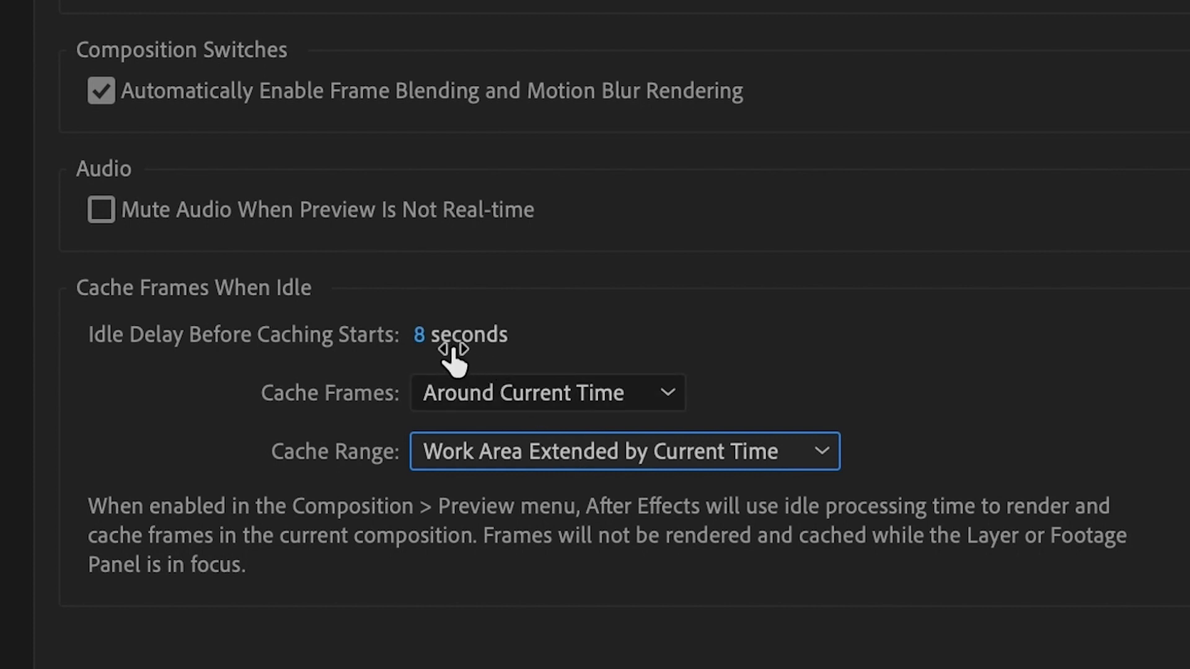
click(419, 338)
text(15)
key(Return)
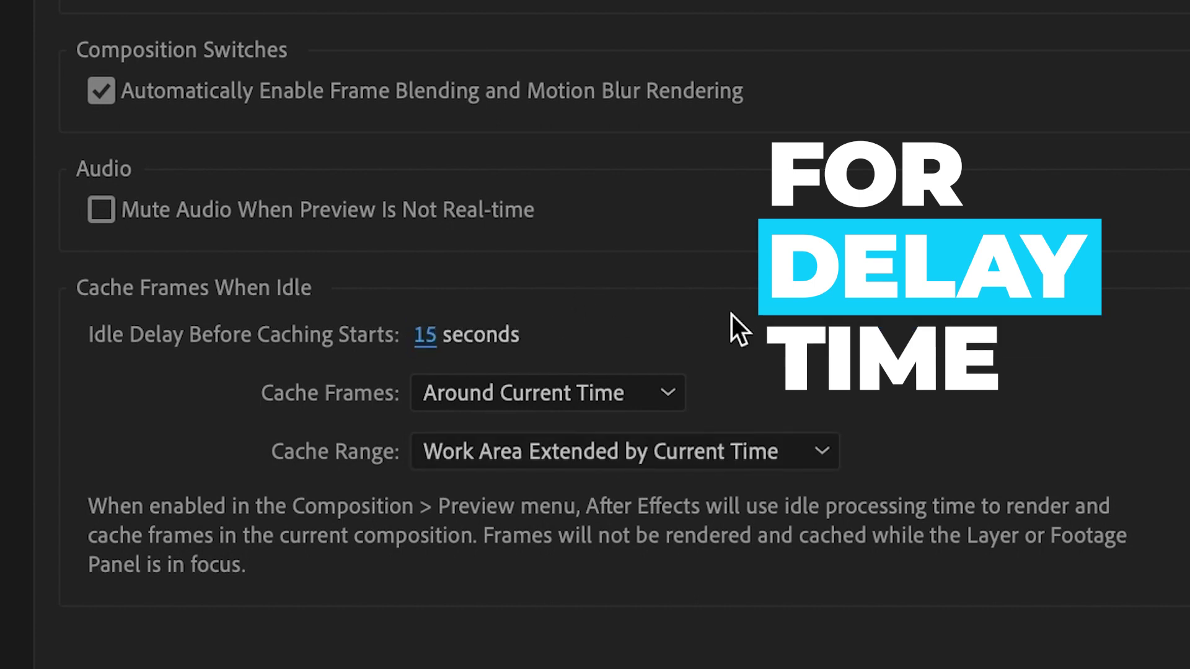
click(425, 335)
text(8)
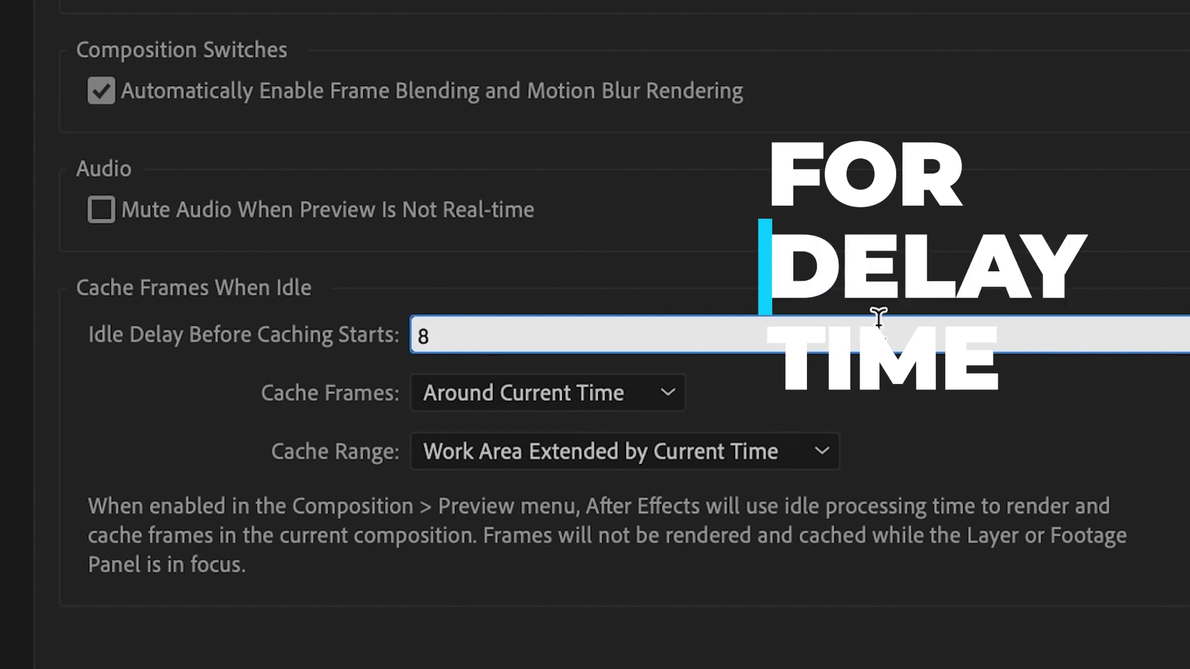
Step: Set Cache Range to Work Area and apply the preferences with OK
click(604, 389)
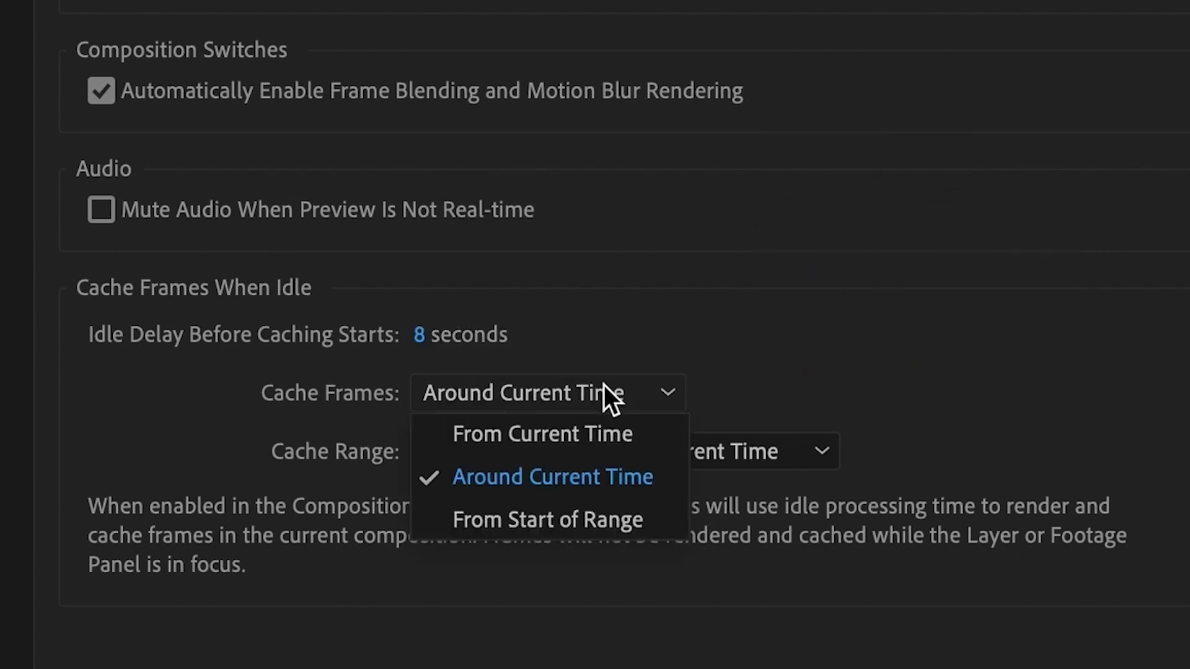
click(609, 479)
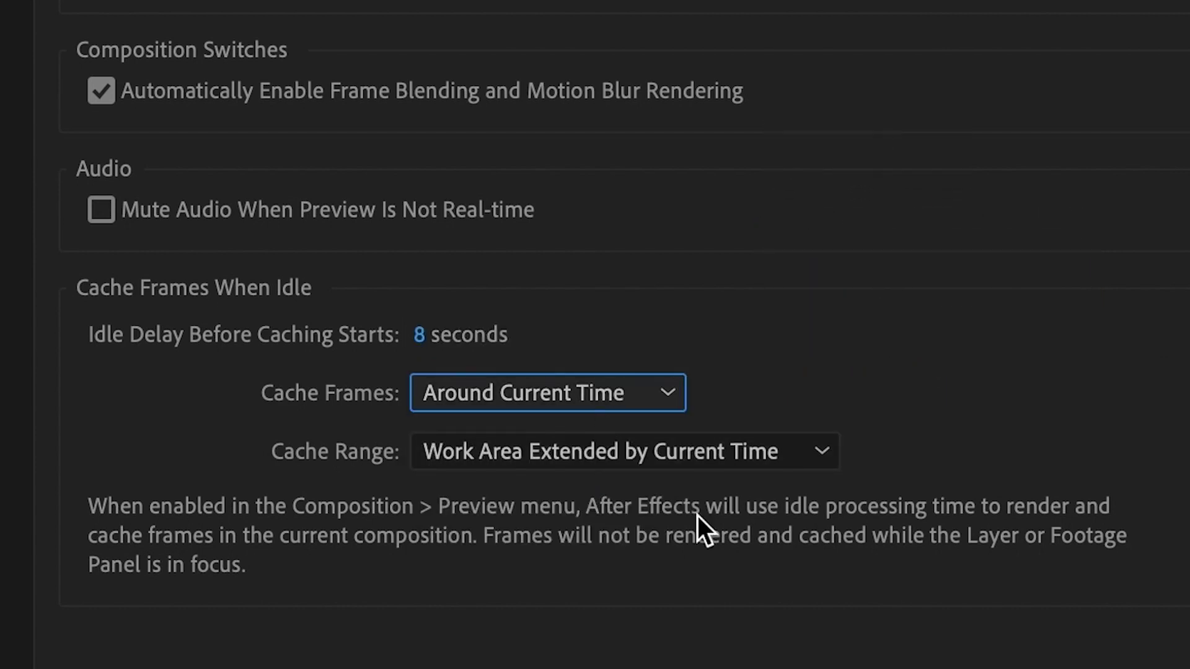
click(618, 451)
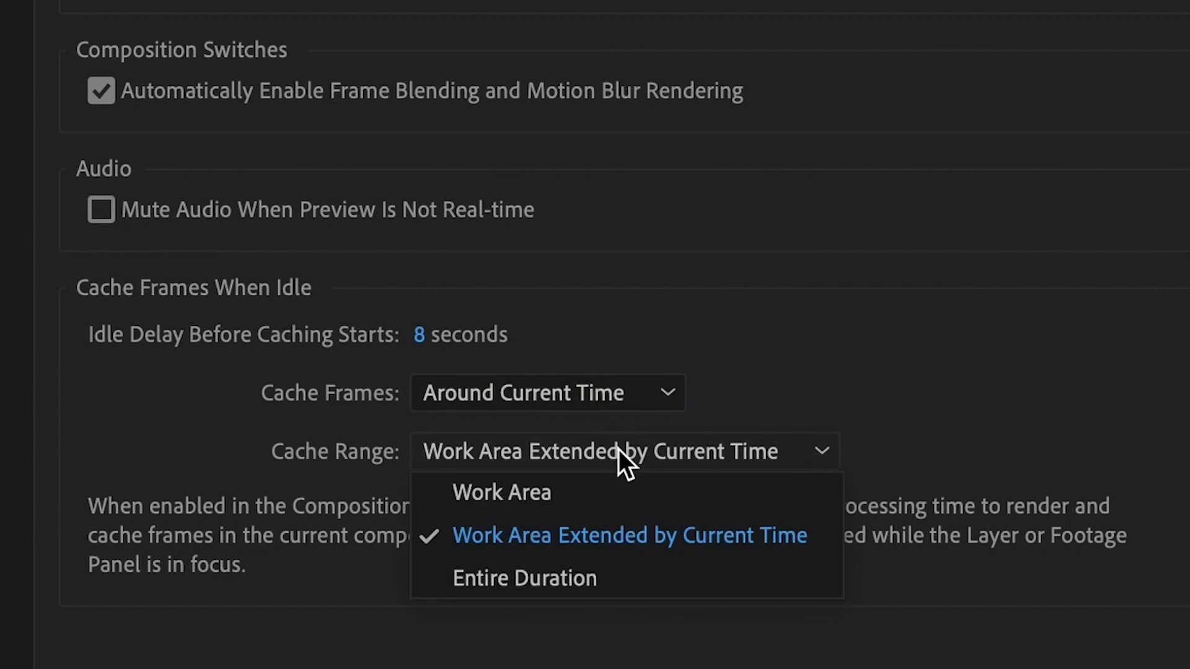
click(500, 500)
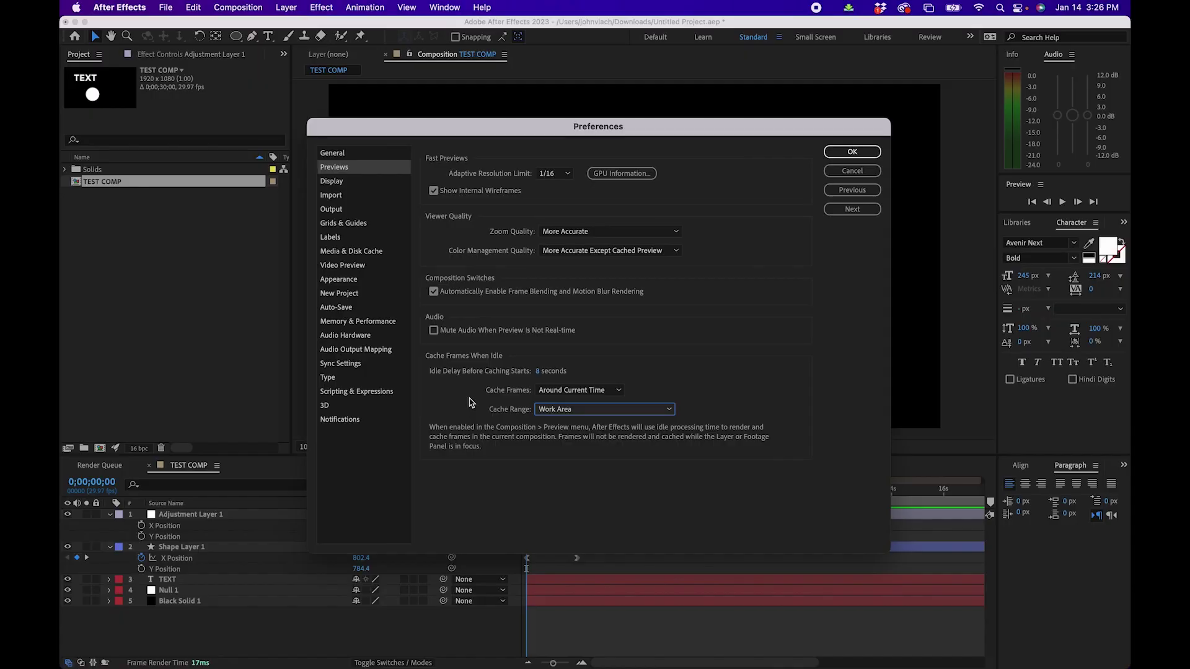
click(861, 151)
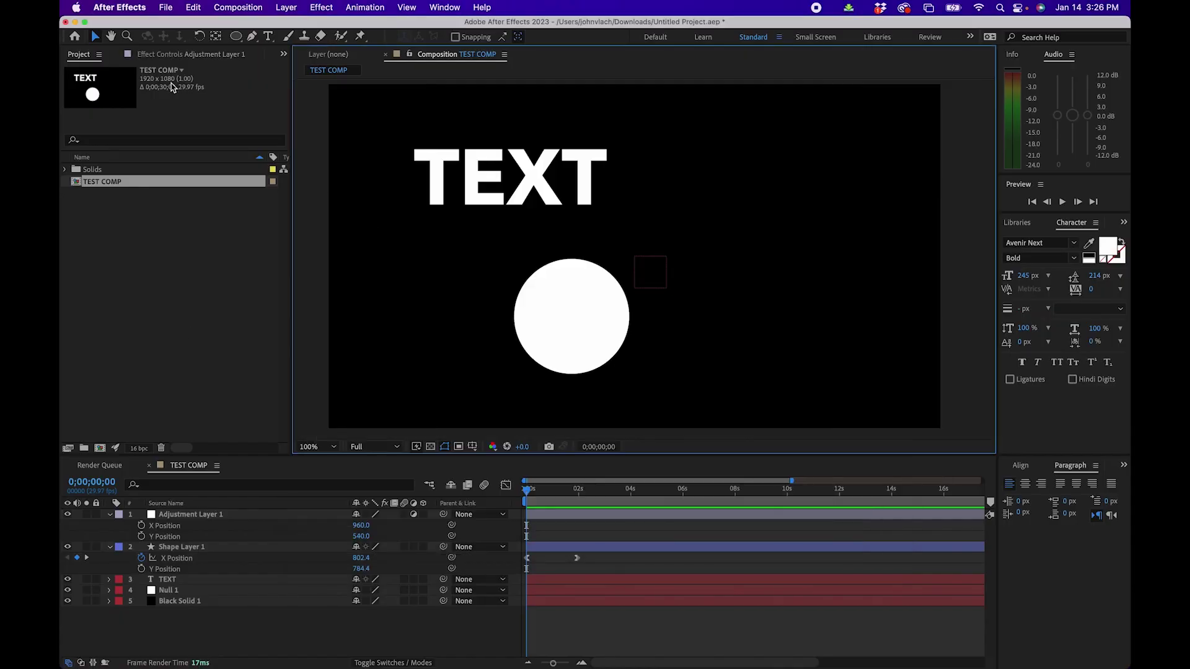
Step: Shift-open Preferences, go to the hidden Secret page, and enable Disable Layer Cache
click(136, 9)
mouse_move(130, 50)
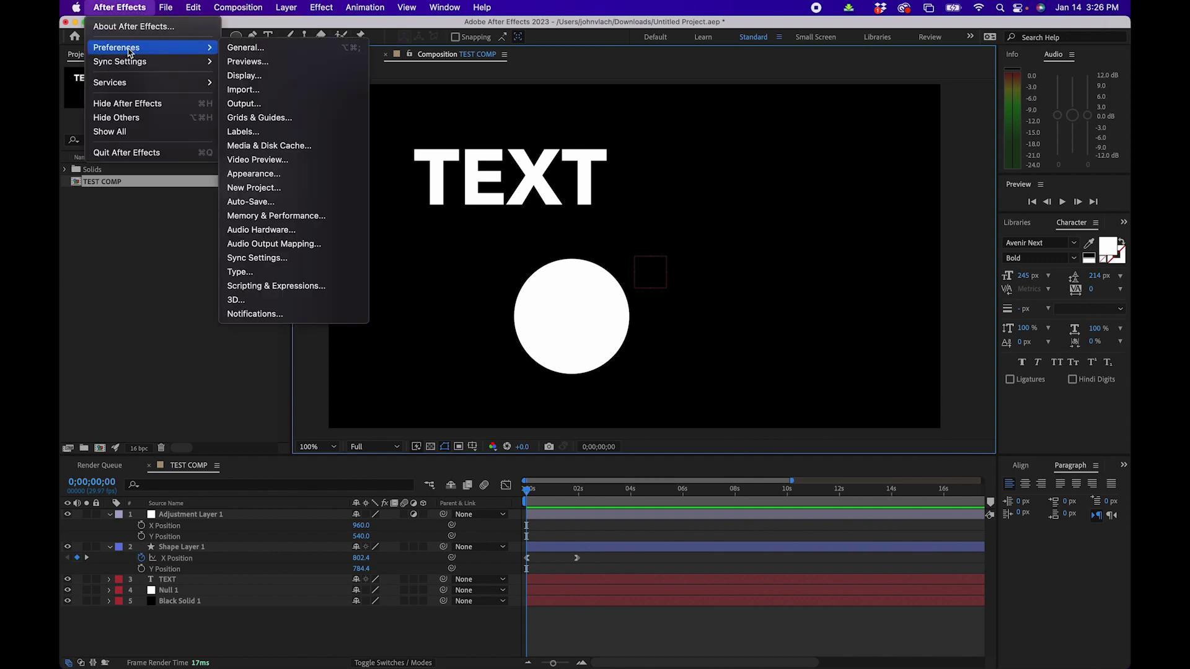
shift+click(279, 64)
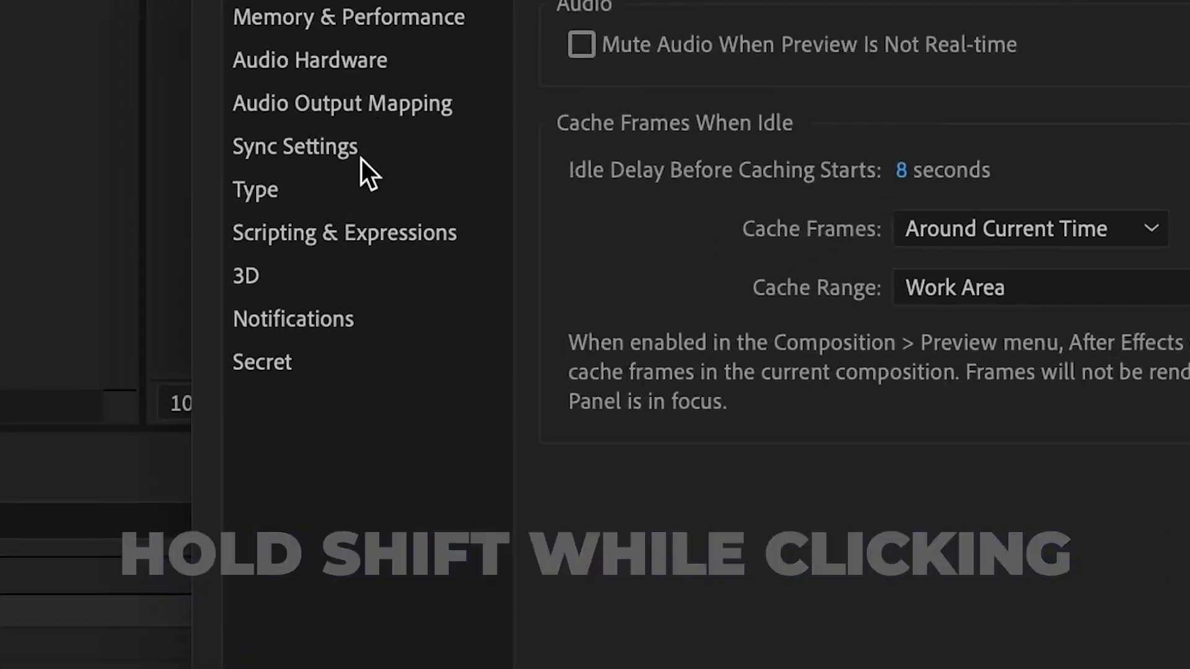
click(254, 347)
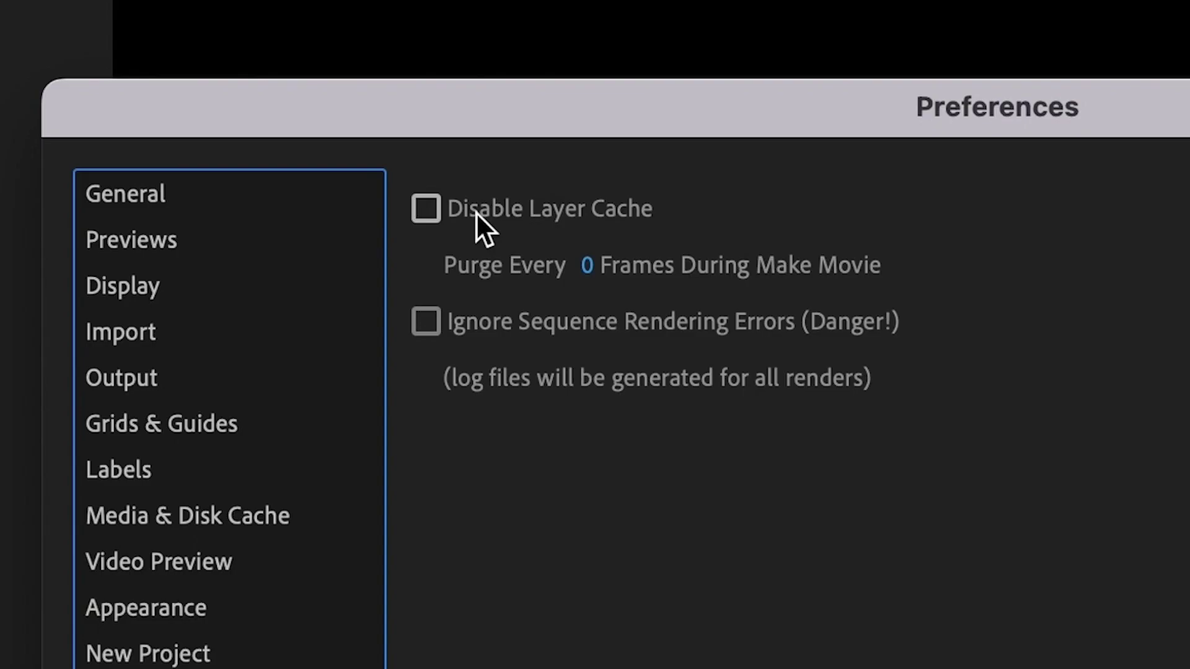
click(476, 212)
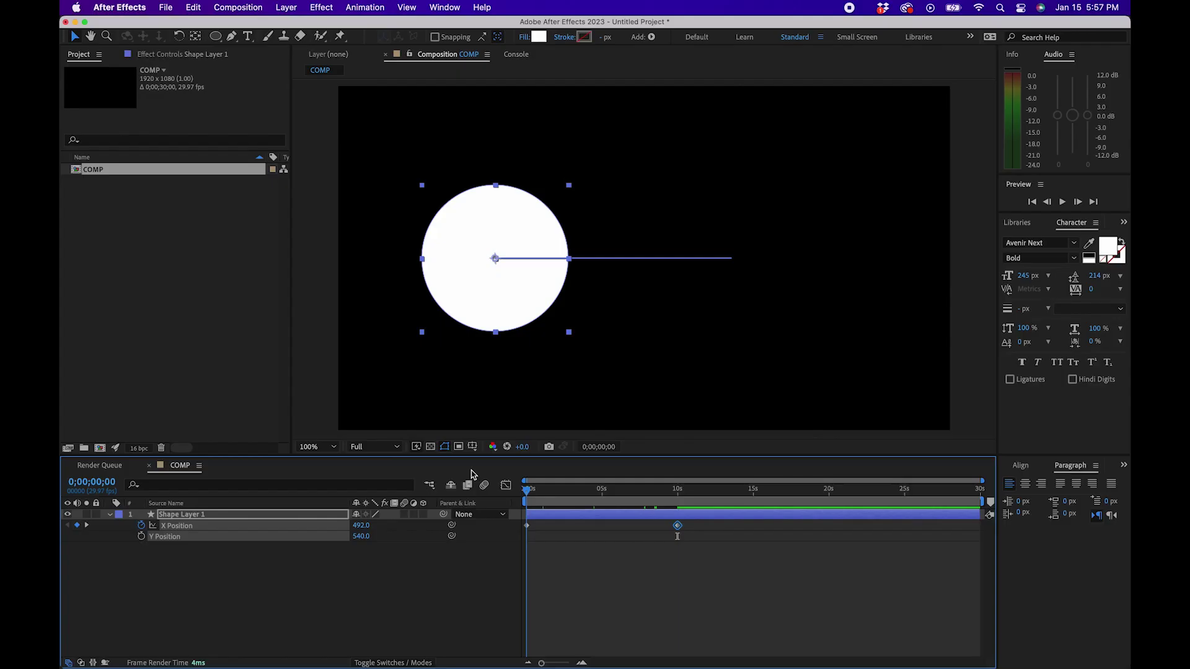
Step: Close Preferences and uncheck Motion Paths in the viewer's View Options
drag(527, 488, 551, 474)
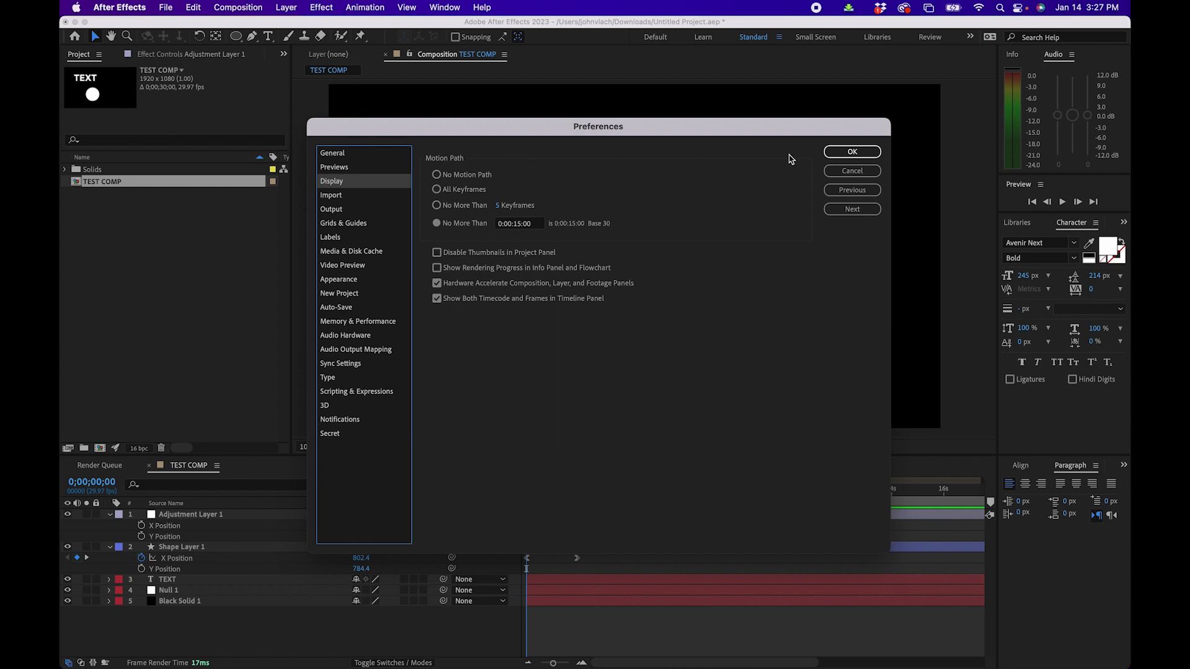
click(838, 152)
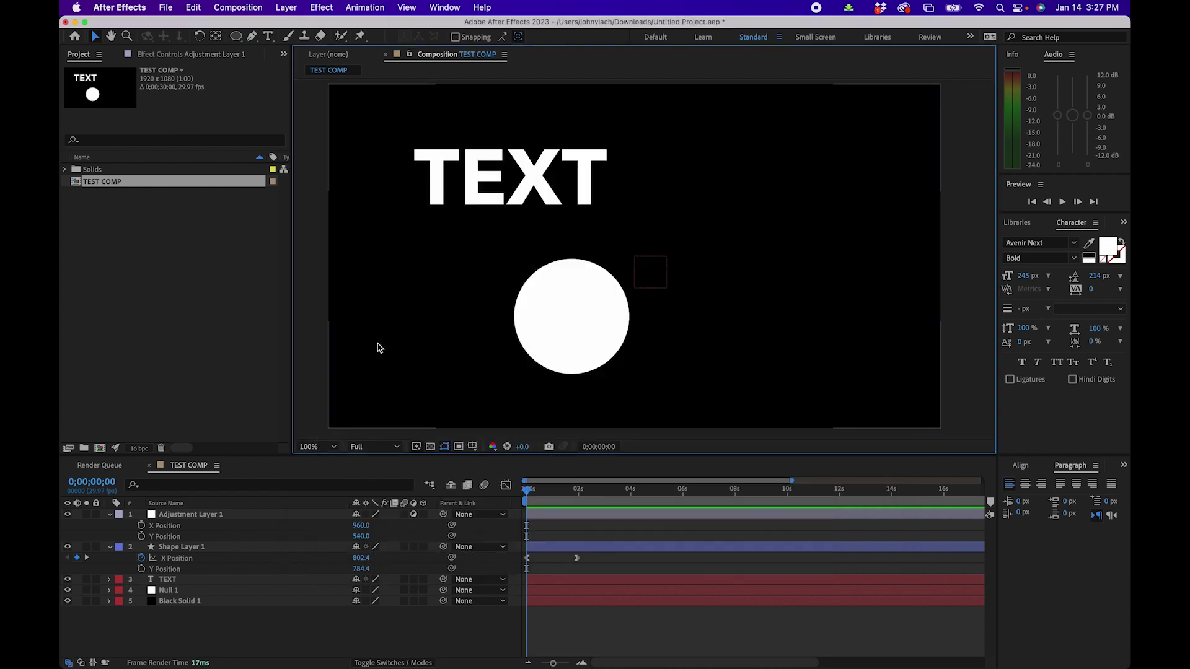
click(408, 8)
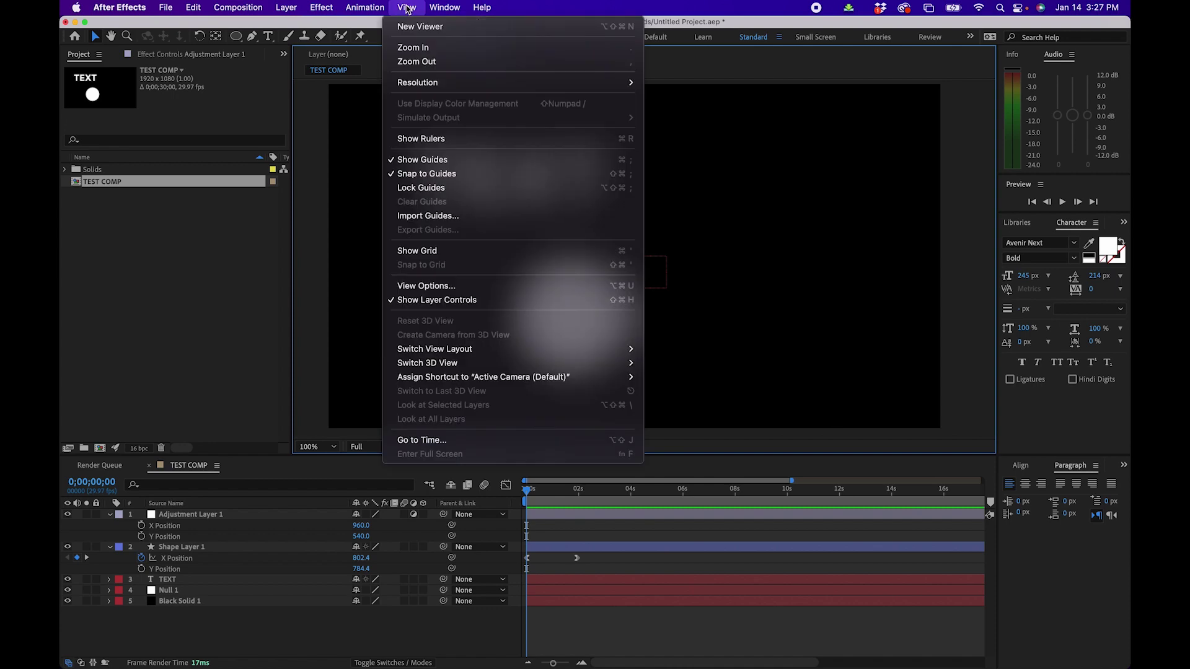
click(413, 286)
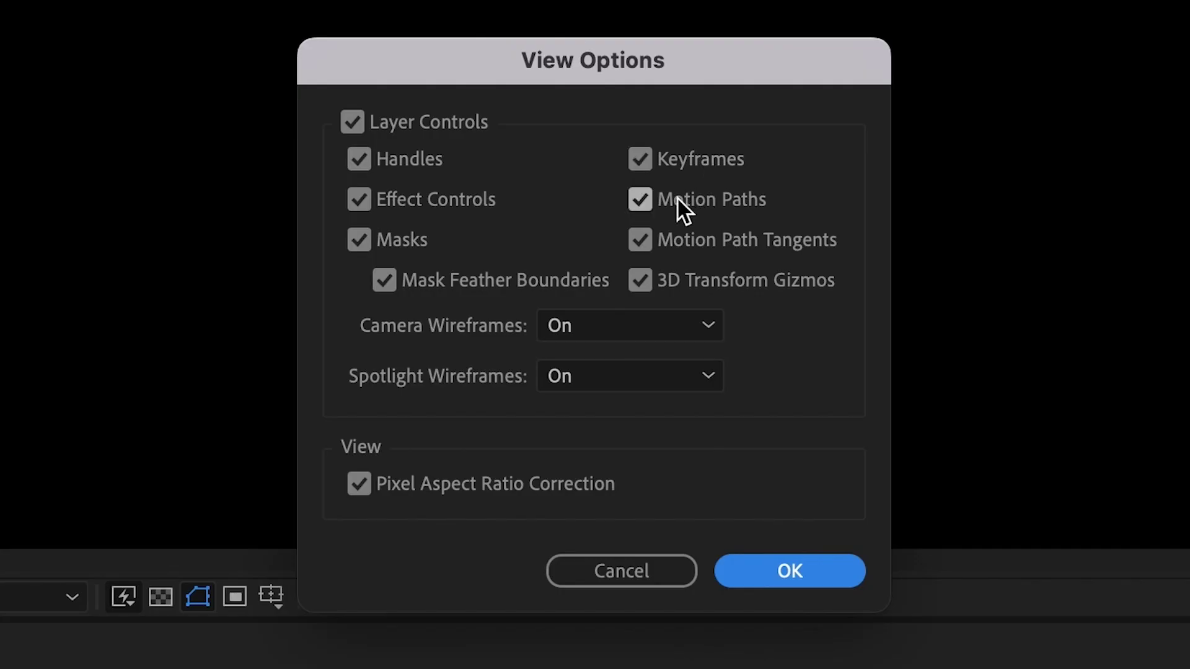
click(626, 296)
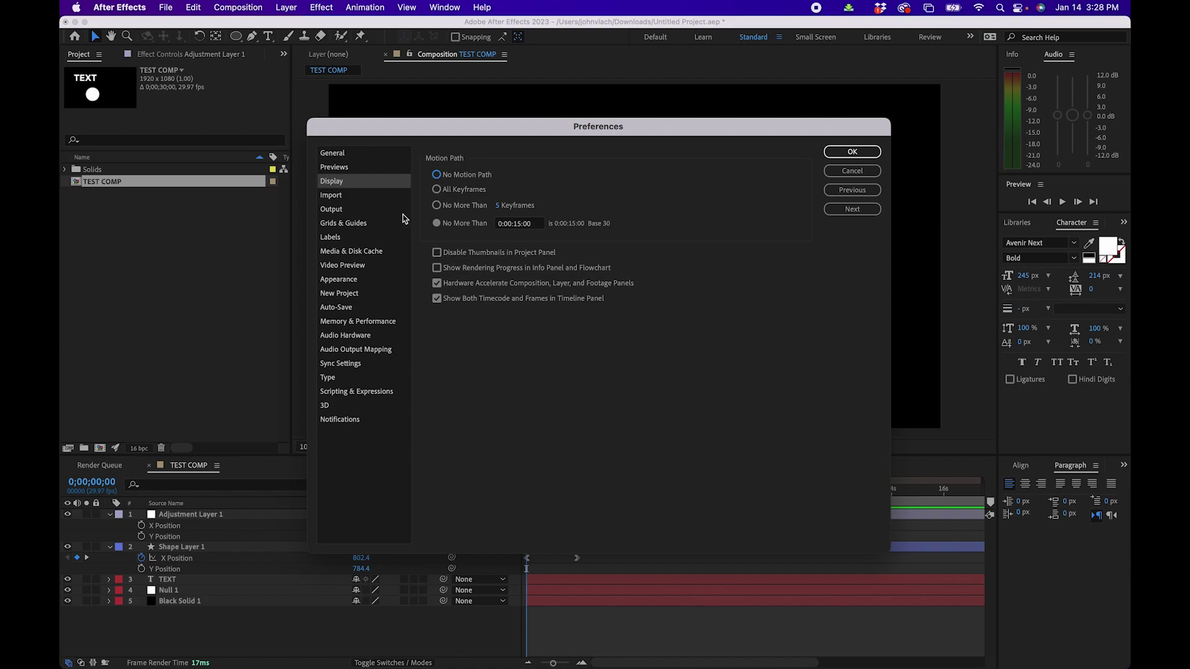
Step: In Import preferences, try 24 fps for sequence footage, restore 30, and toggle hardware decoding
click(370, 200)
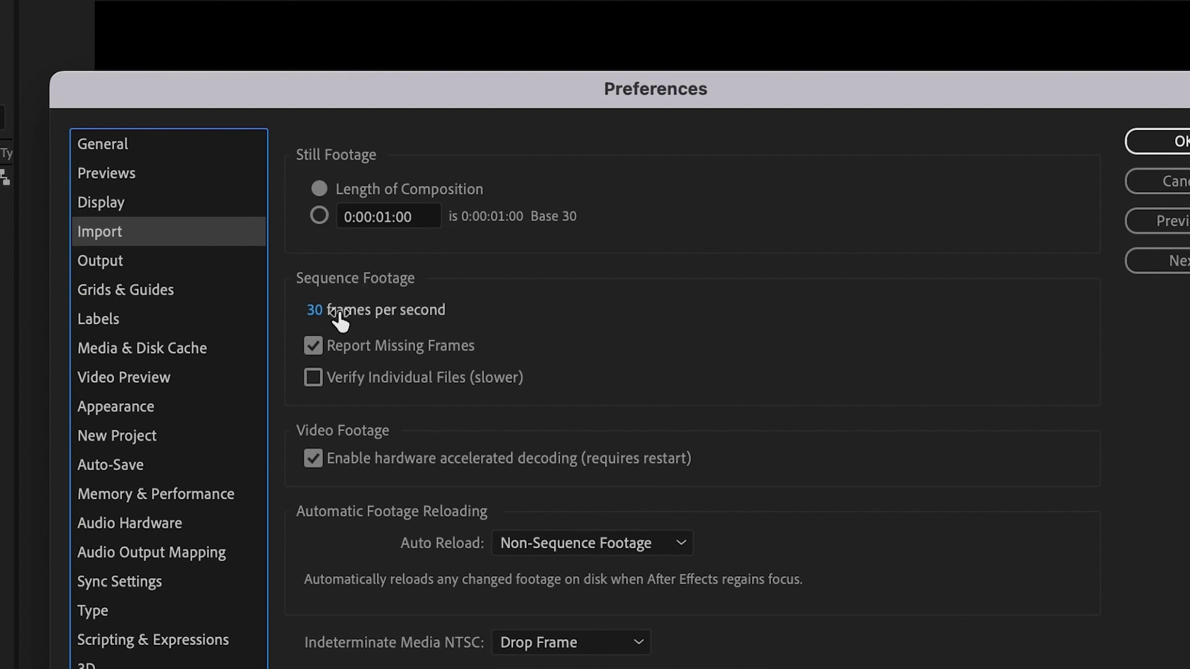
click(321, 312)
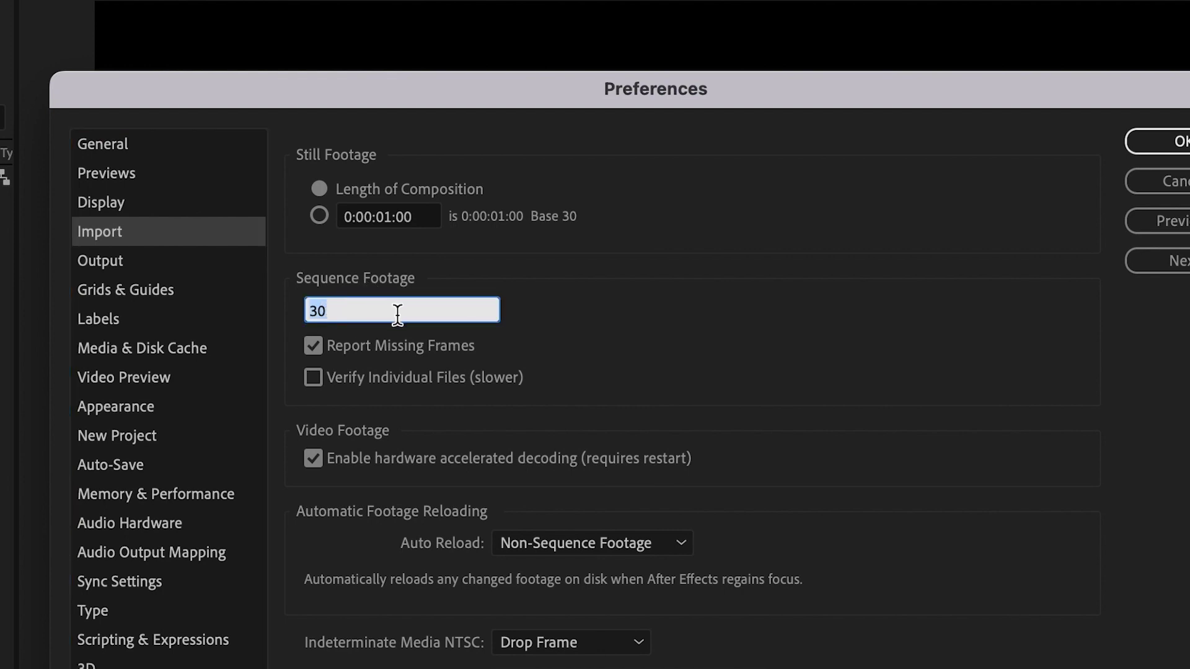
text(24)
click(737, 307)
drag(385, 308, 346, 316)
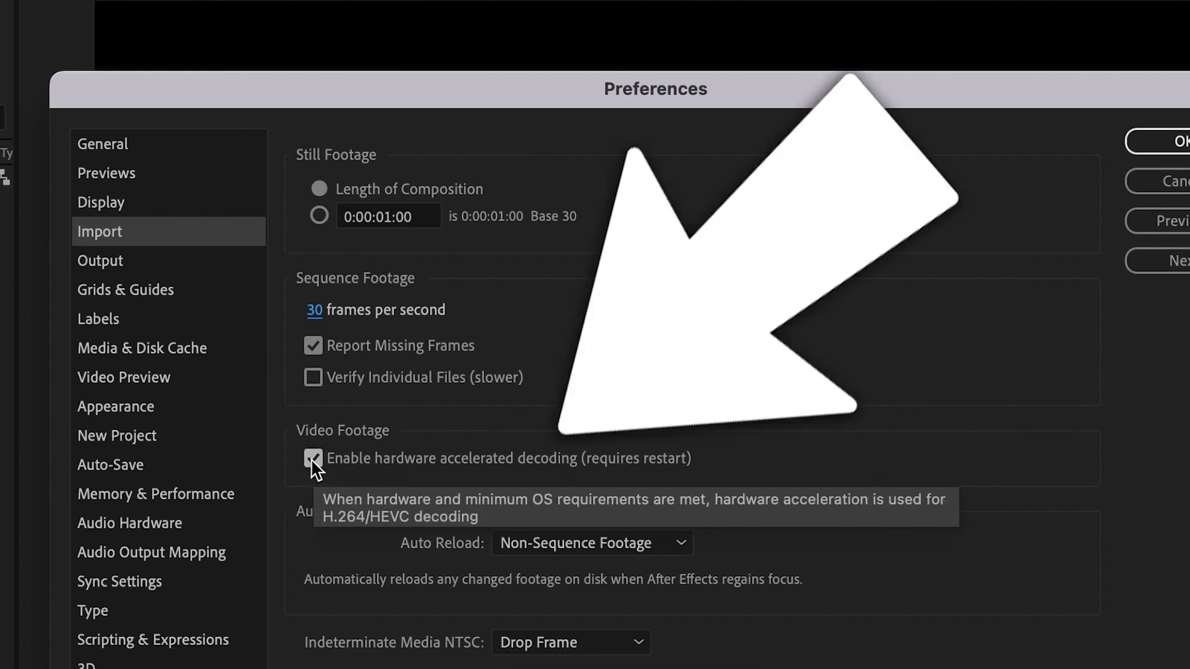
click(312, 463)
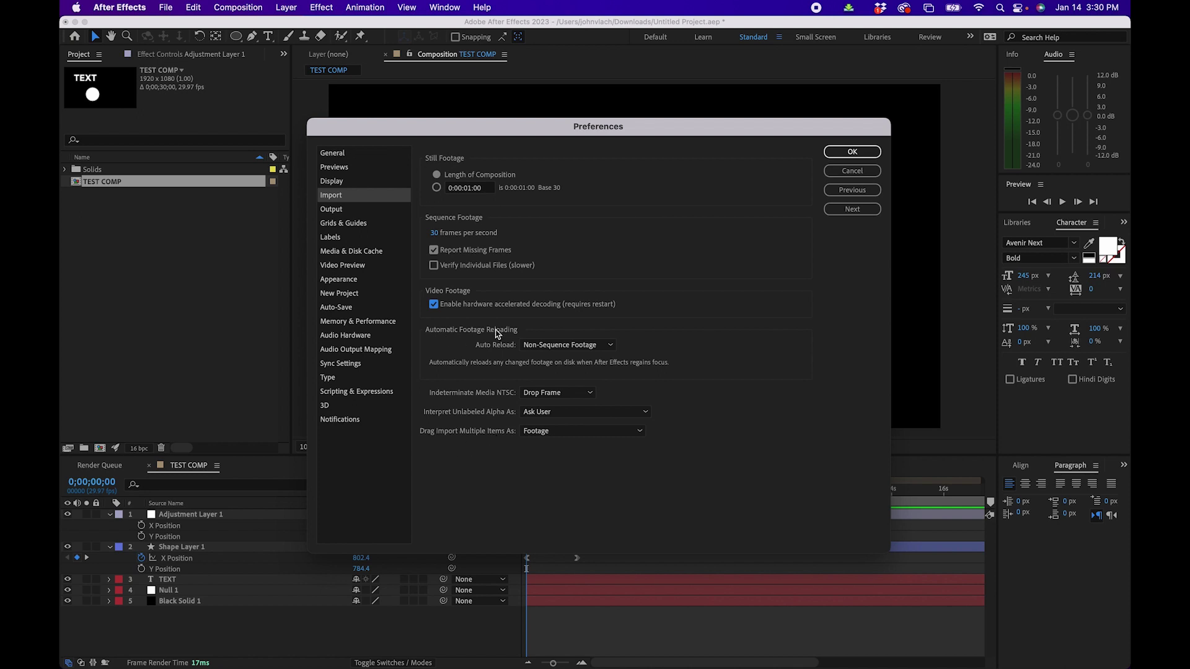
click(357, 211)
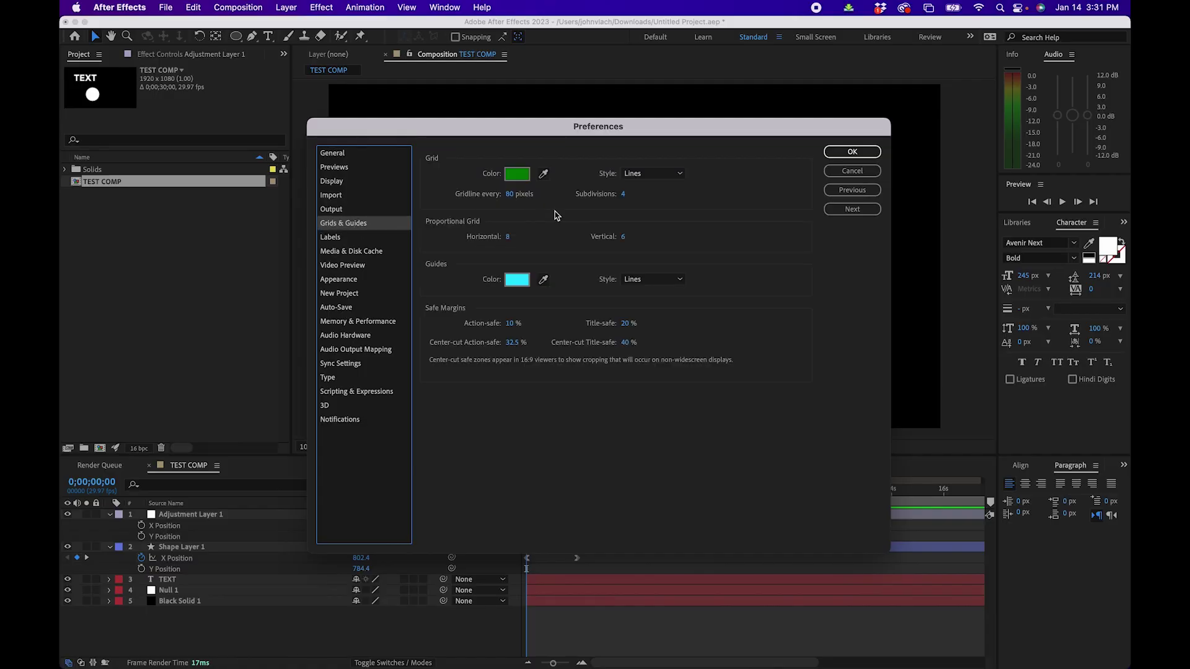
Step: Set the grid colour to 00FF00 and the guide colour to magenta
click(518, 174)
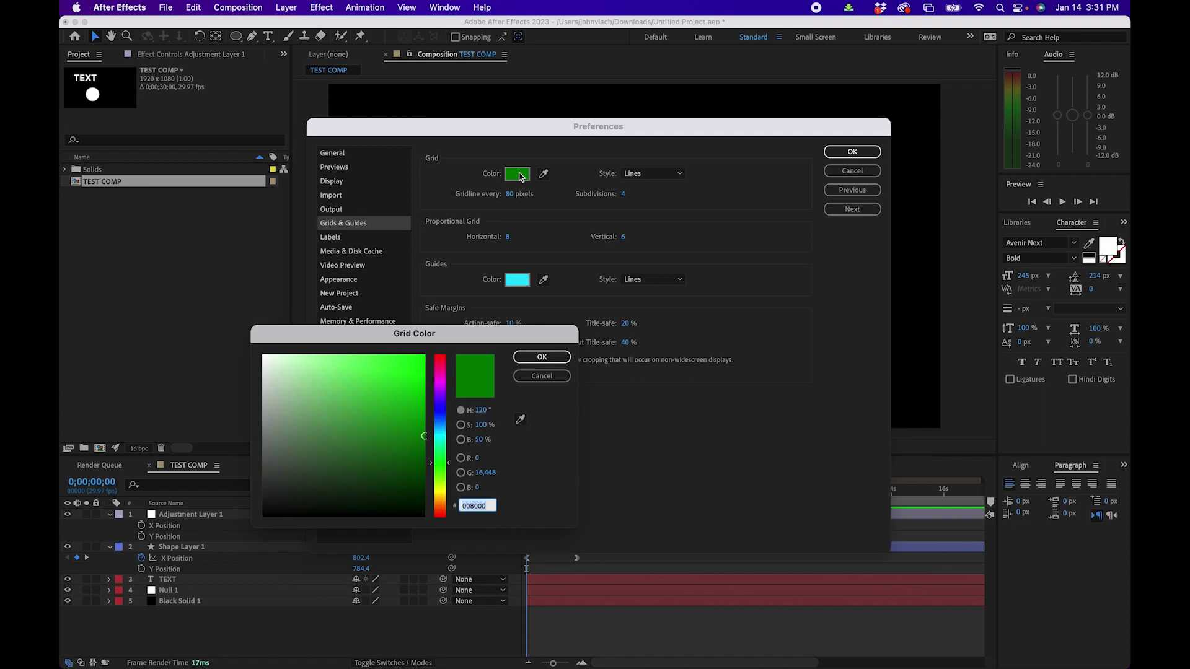
text(00FF00)
key(Tab)
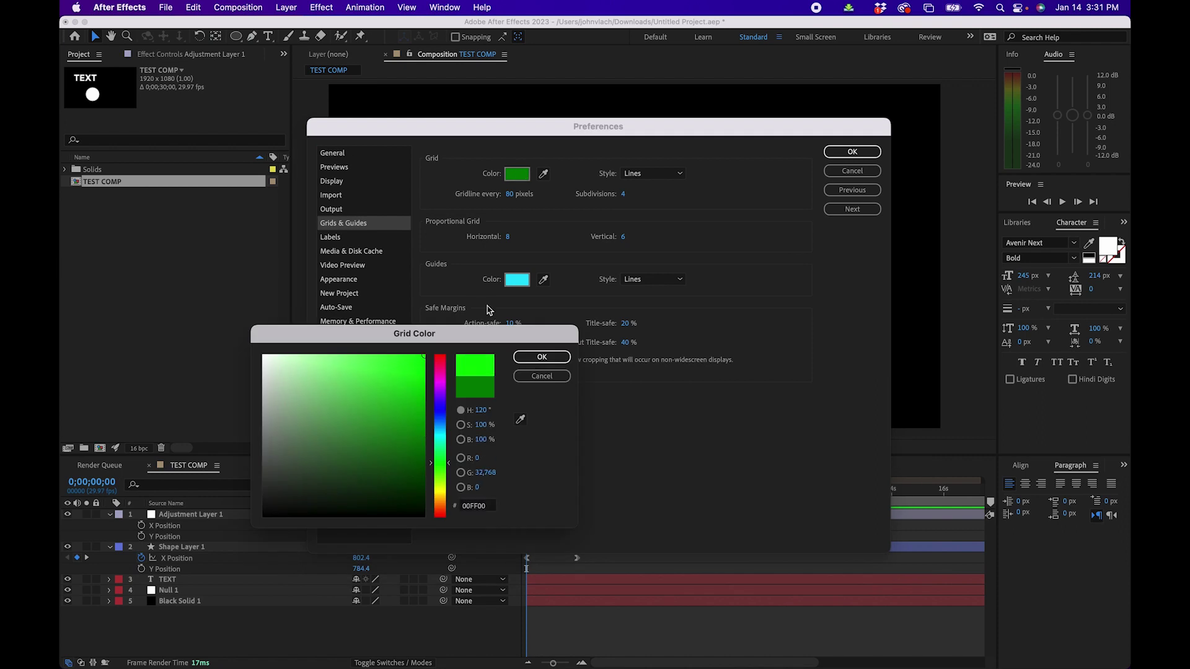
click(543, 357)
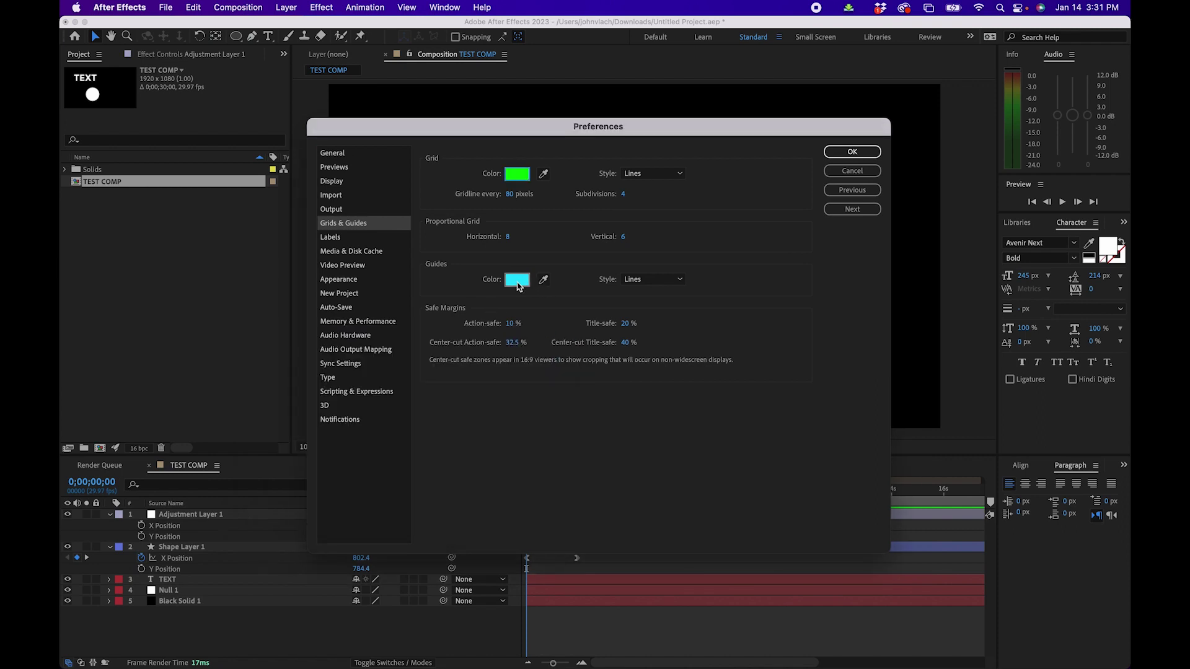
click(518, 282)
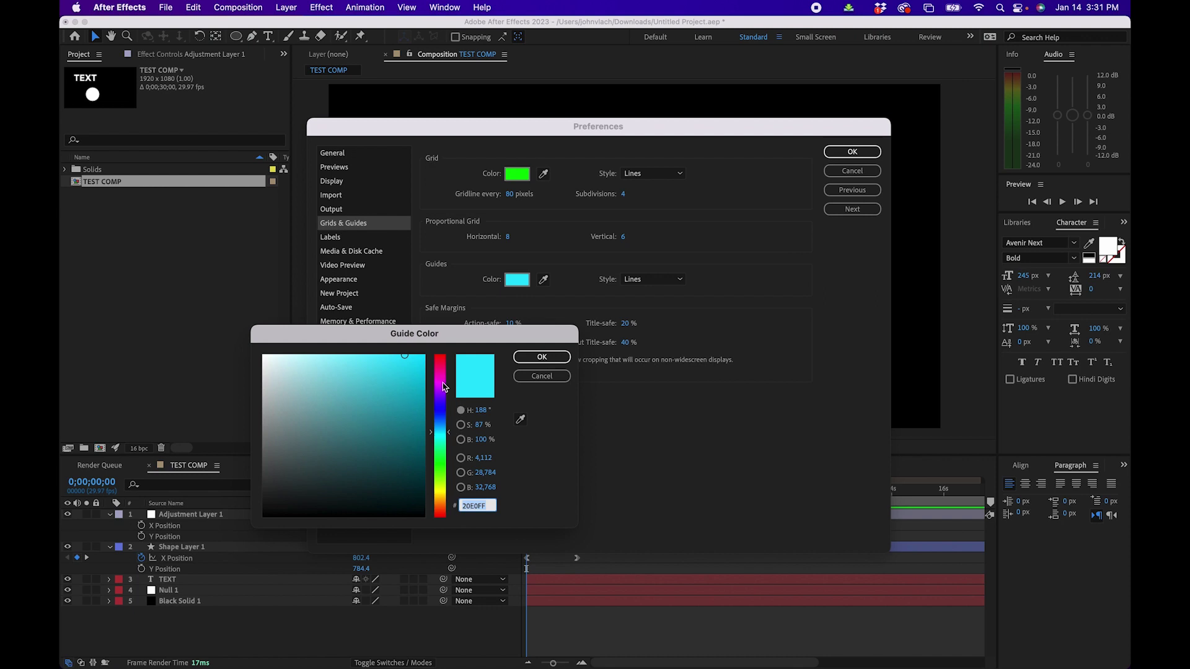
click(443, 387)
click(542, 357)
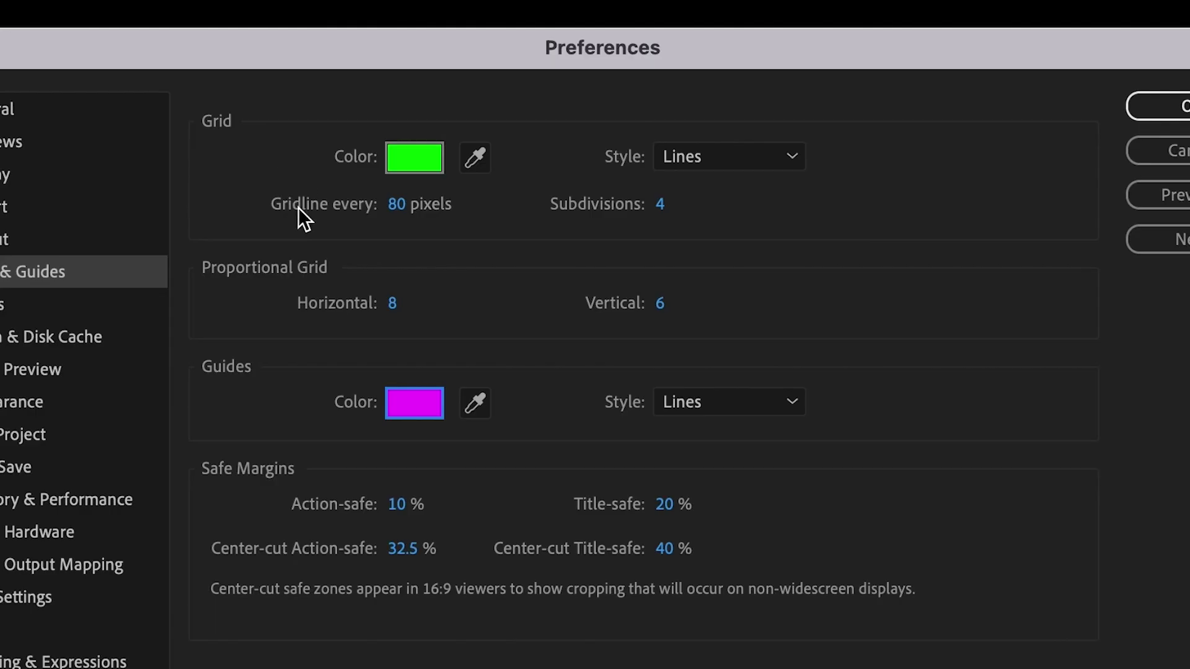
Step: Change grid Subdivisions from 4 to 2
click(660, 205)
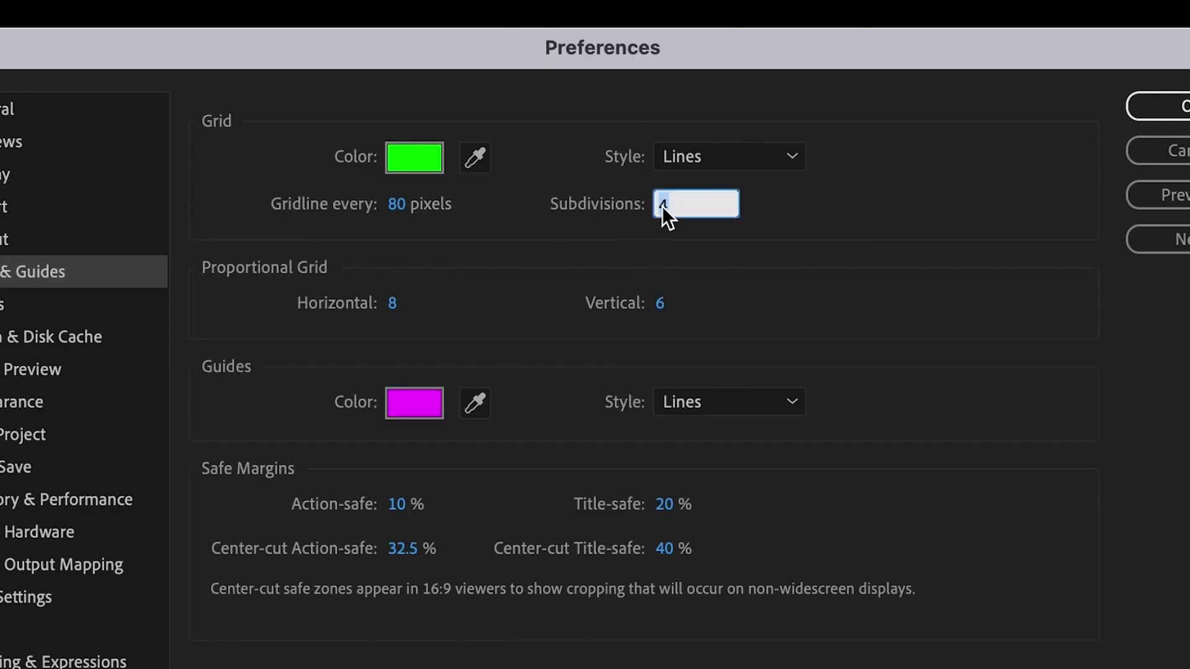
text(2)
key(Return)
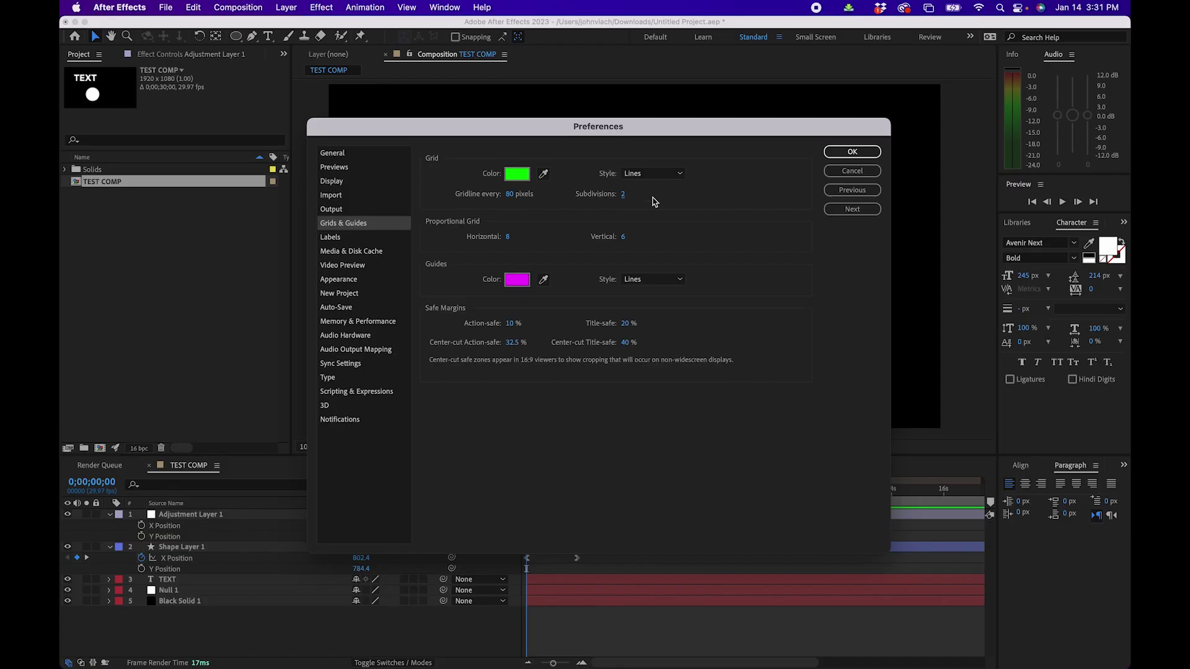
Step: Apply the settings and show the grid over the composition in the viewer
click(852, 151)
click(472, 447)
click(503, 494)
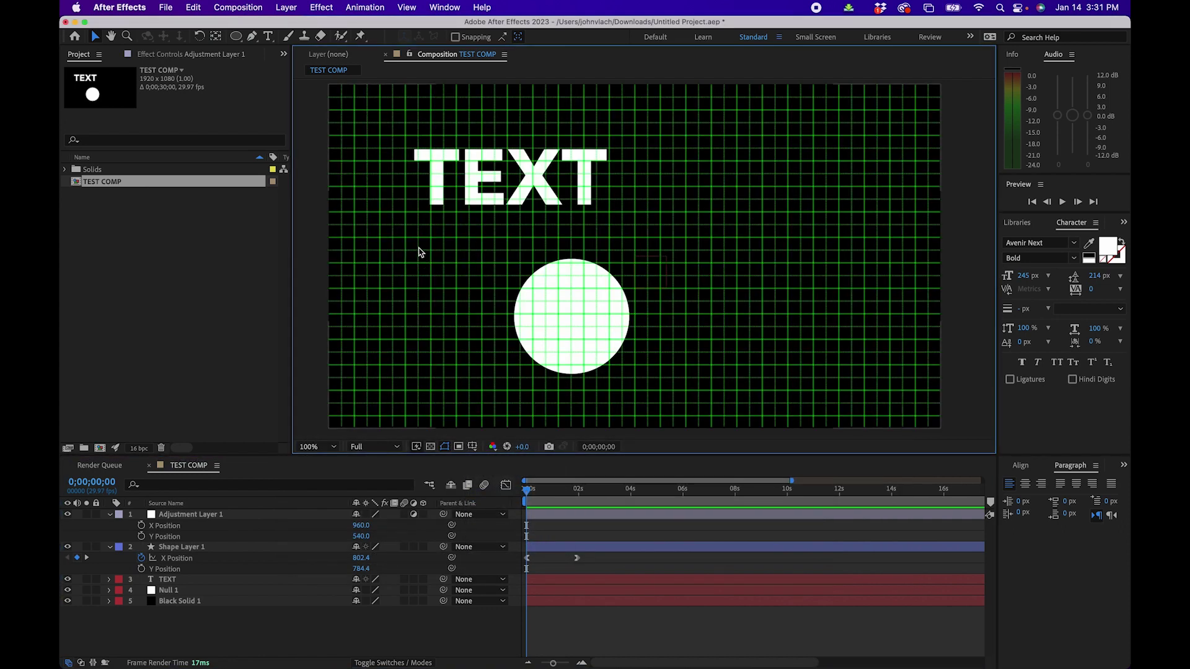
key(alt+apostrophe)
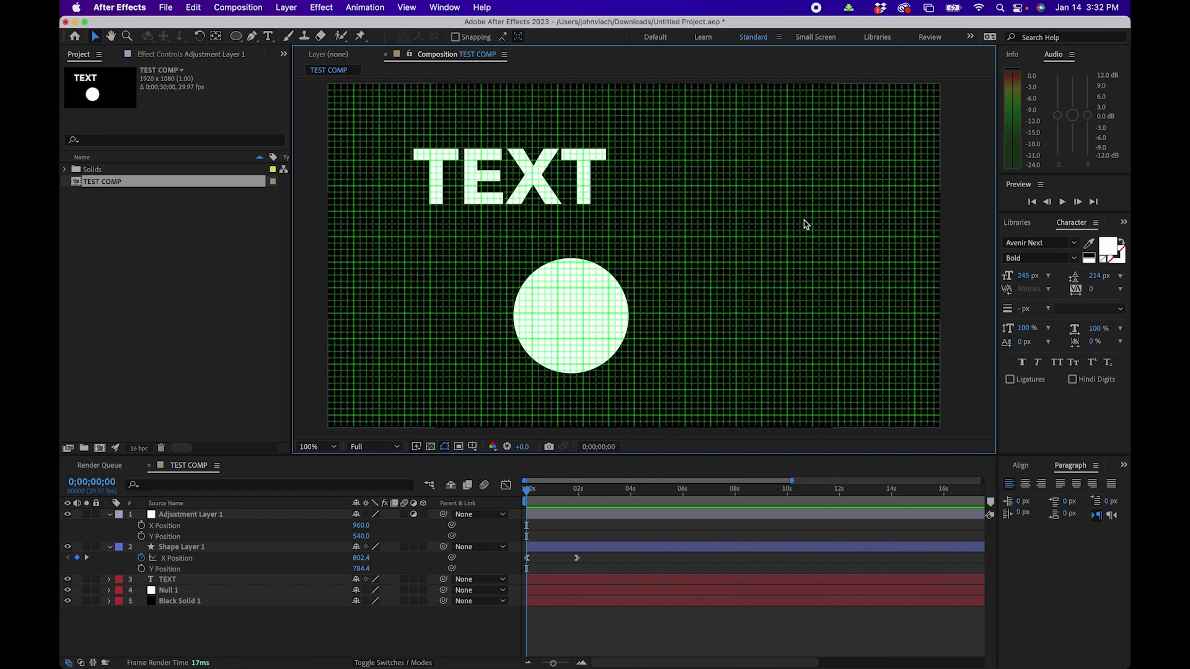
Step: Reopen Grids & Guides preferences and confirm both styles remain Lines
key(super+alt+apostrophe)
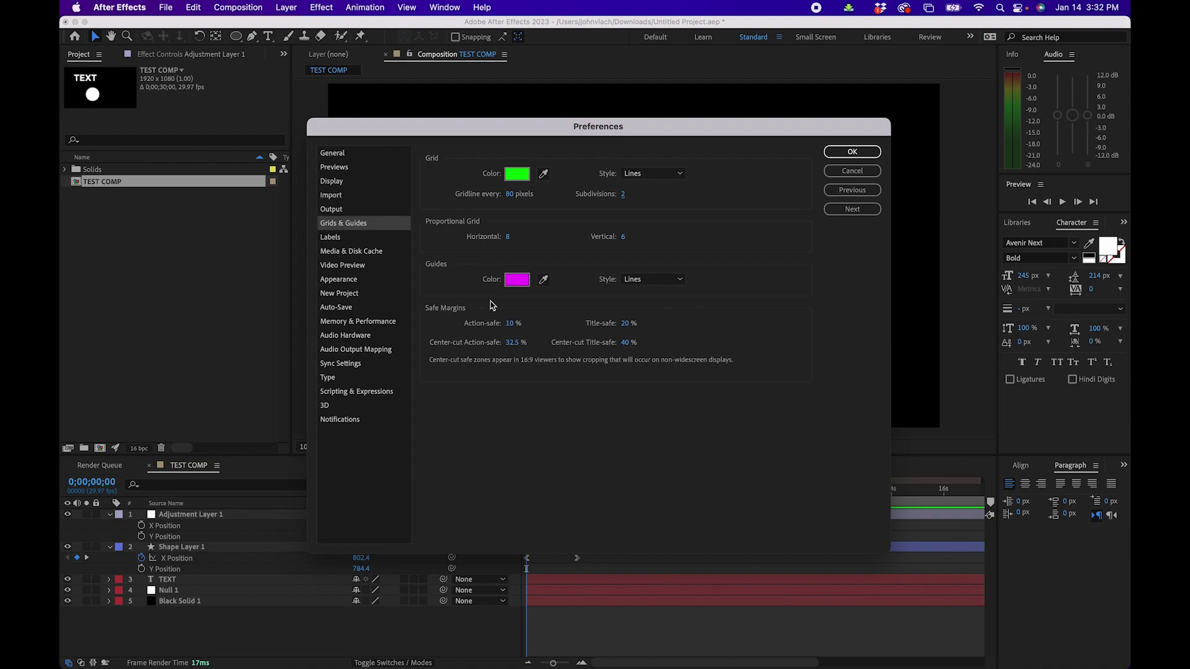
click(664, 282)
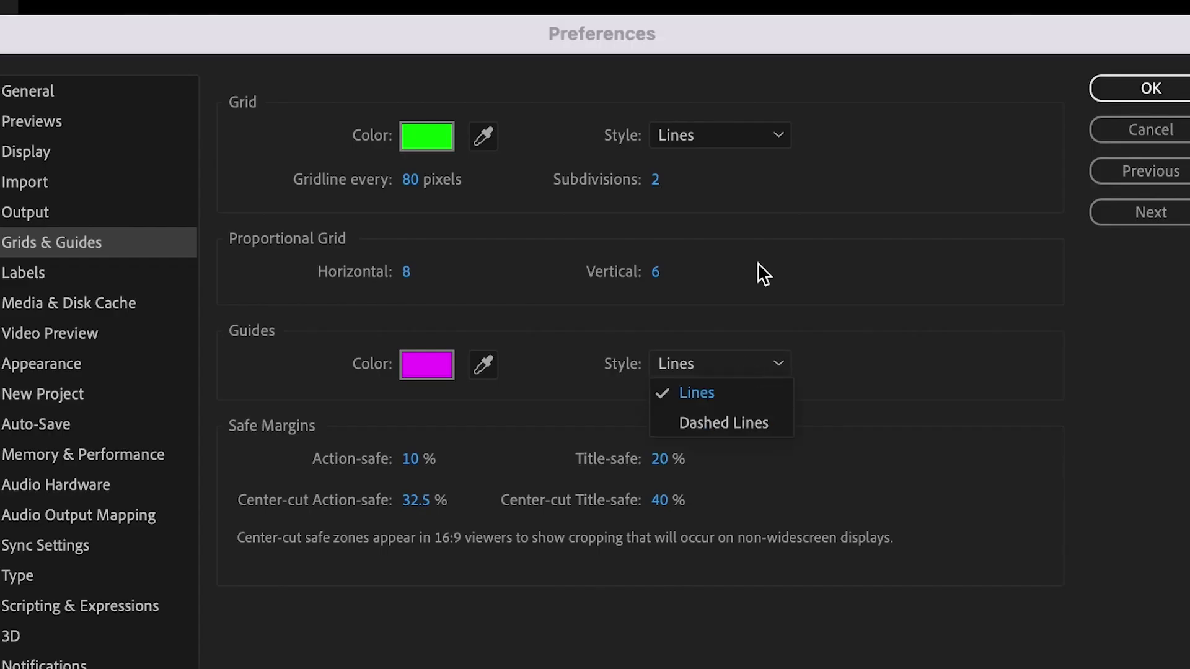
click(706, 136)
key(Escape)
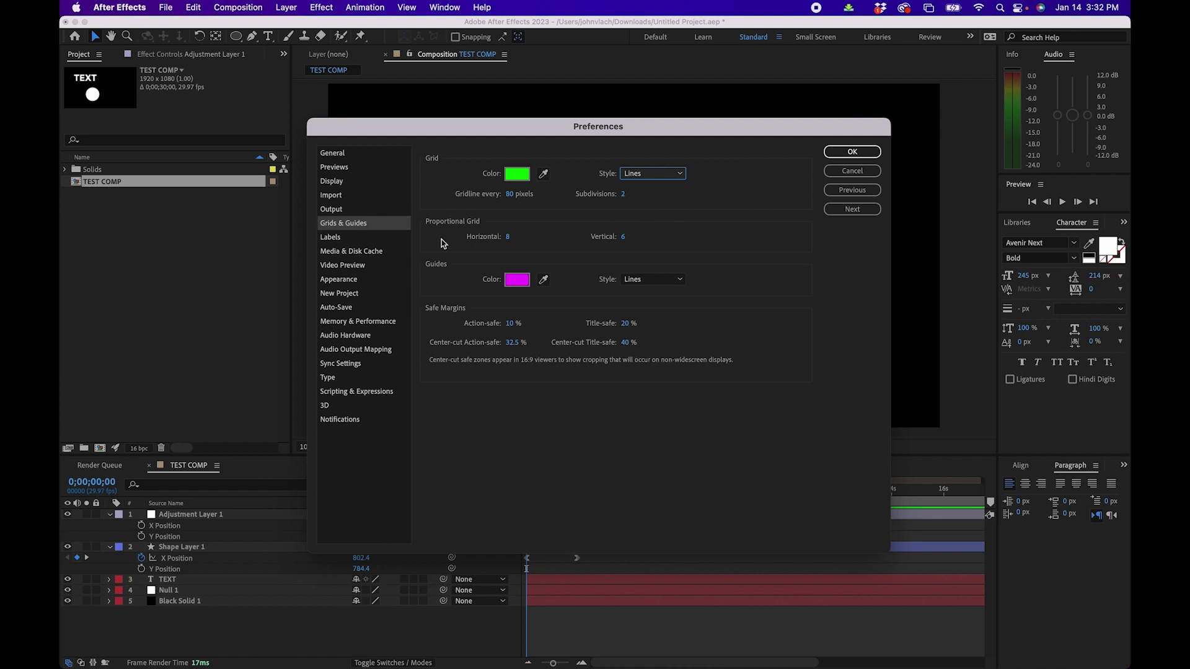
Step: In the Labels preferences, rename the first label colour to 'Green'
click(339, 237)
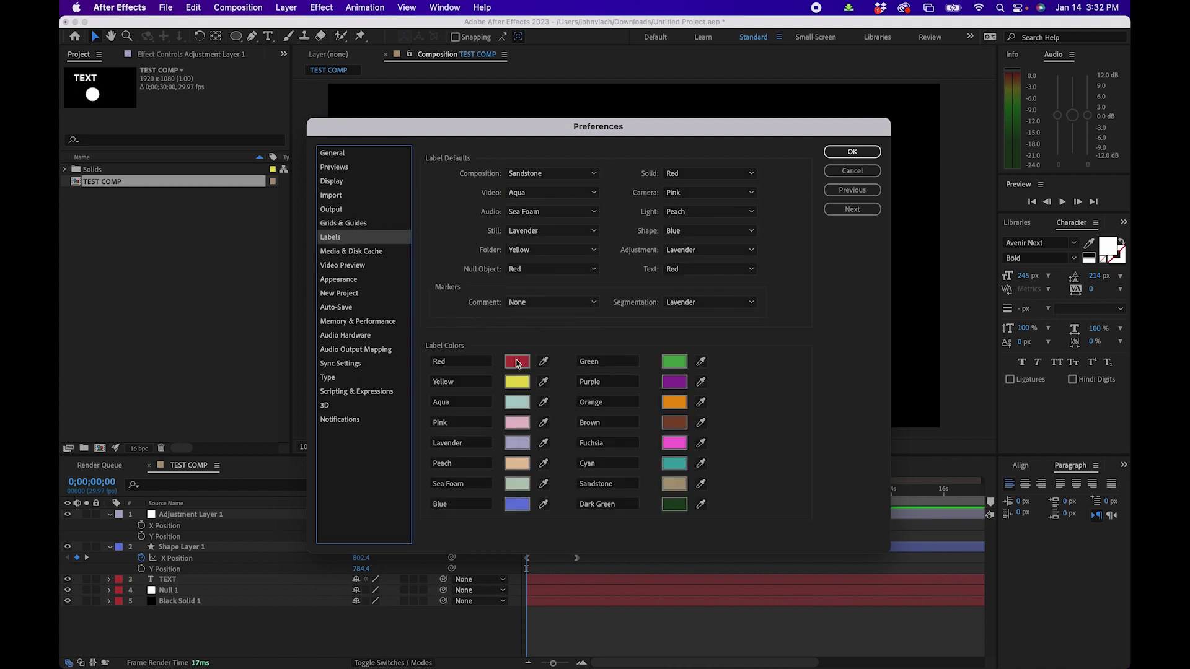
click(461, 362)
text(Green)
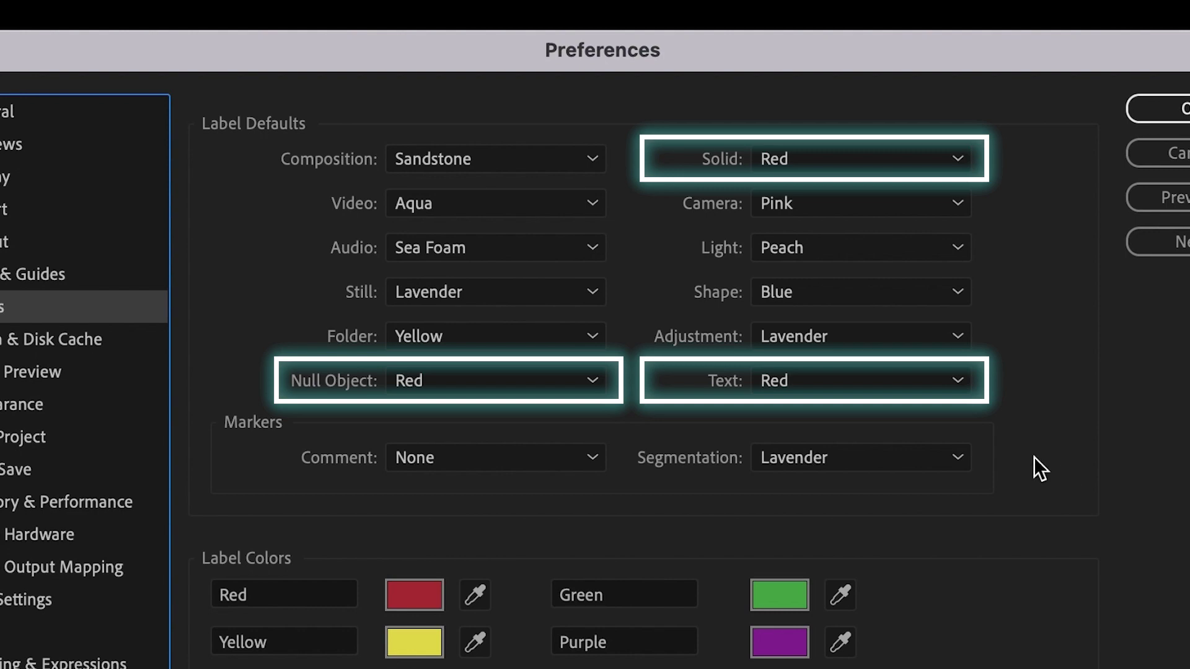
Step: Set the TEXT layer's label colour to Red in the timeline
click(808, 384)
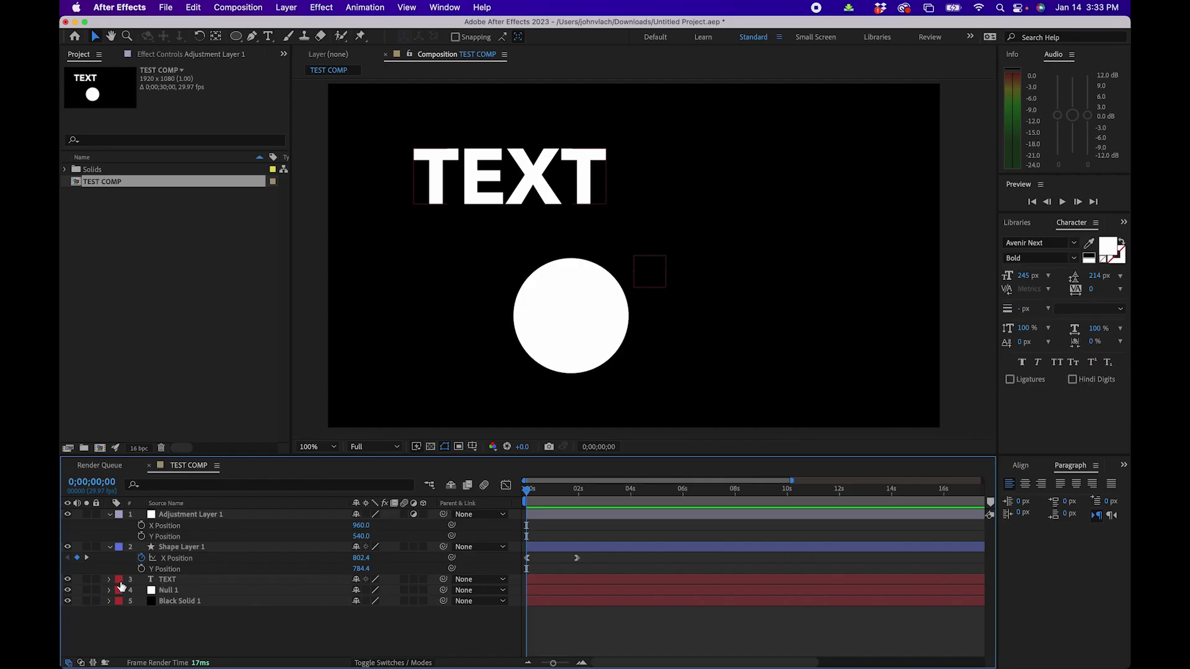
click(119, 581)
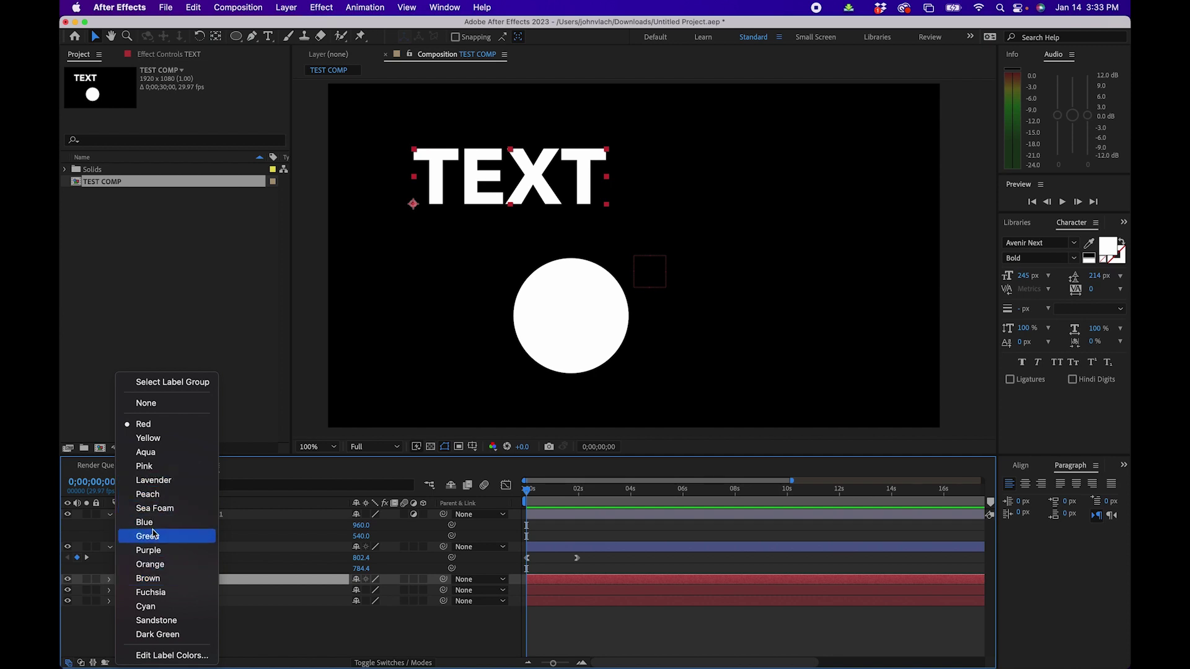
click(280, 640)
click(190, 591)
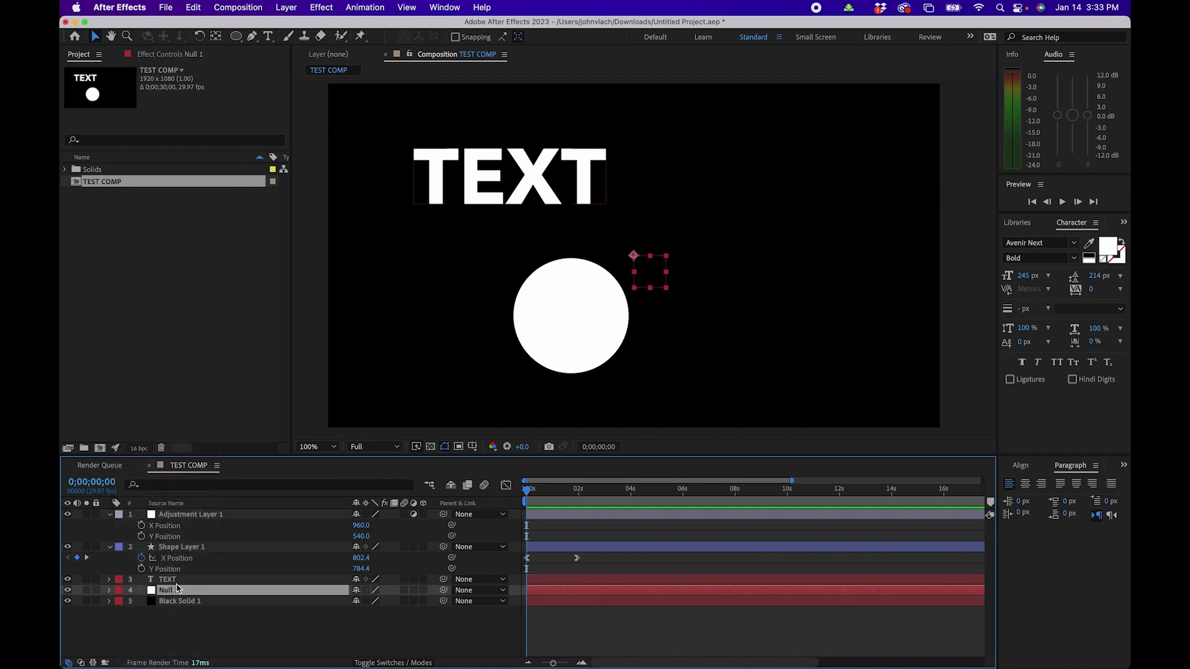
click(176, 581)
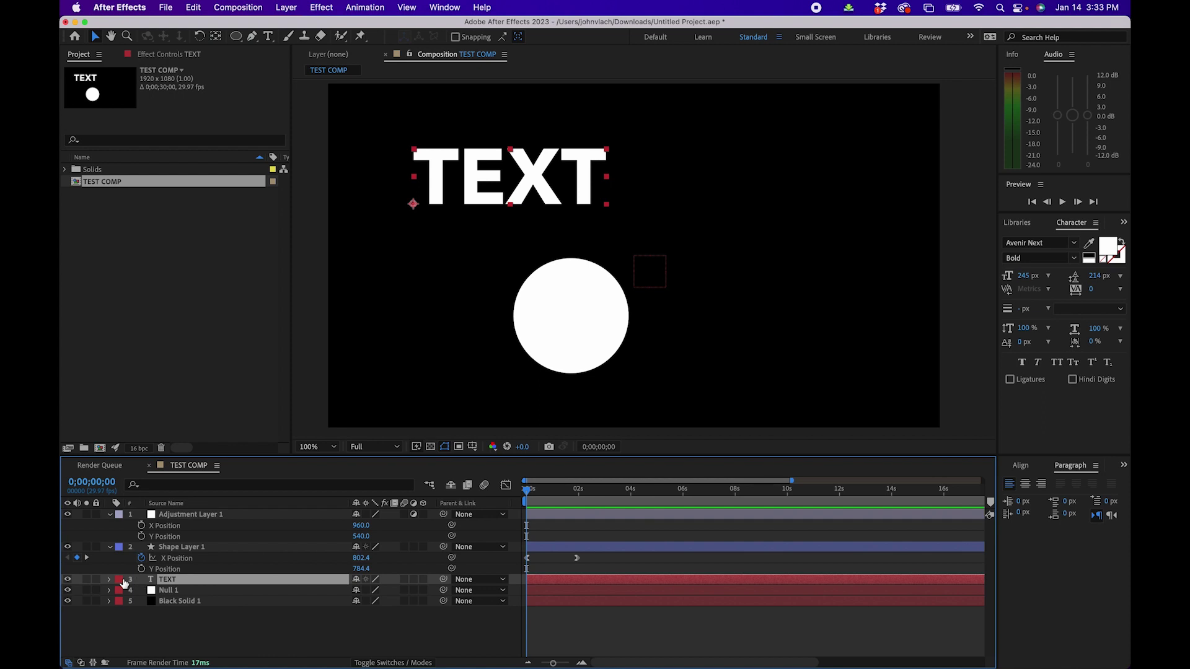
Step: Point the disk cache to a new CACHE folder on the external drive
key(super+alt+semicolon)
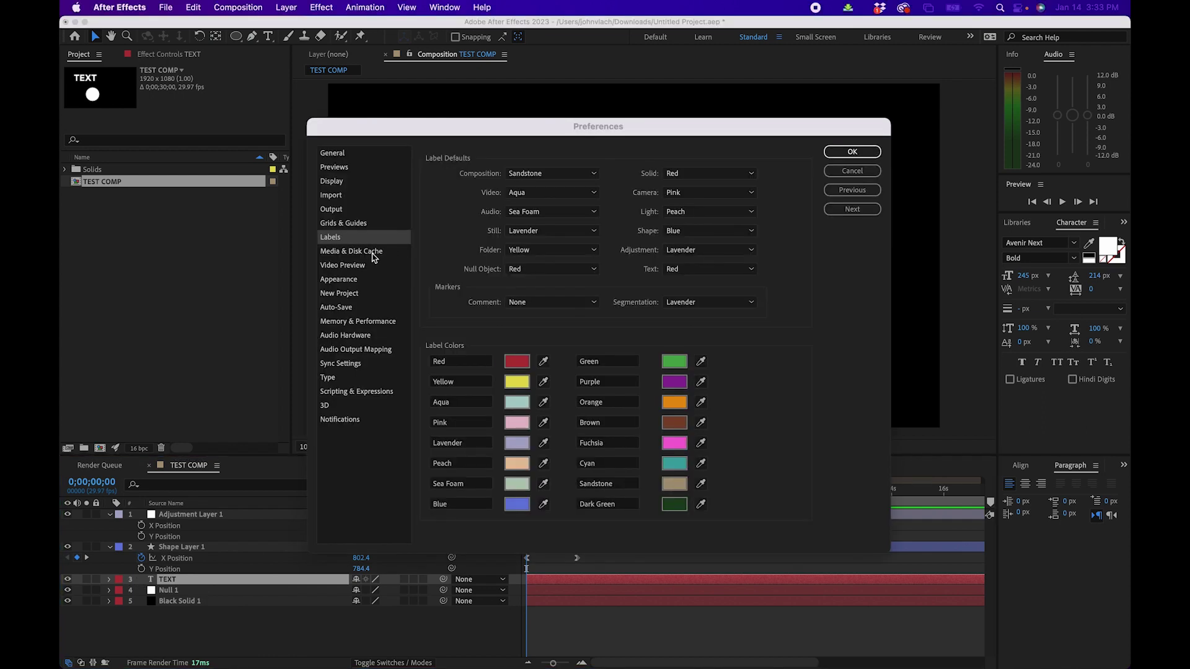
click(375, 254)
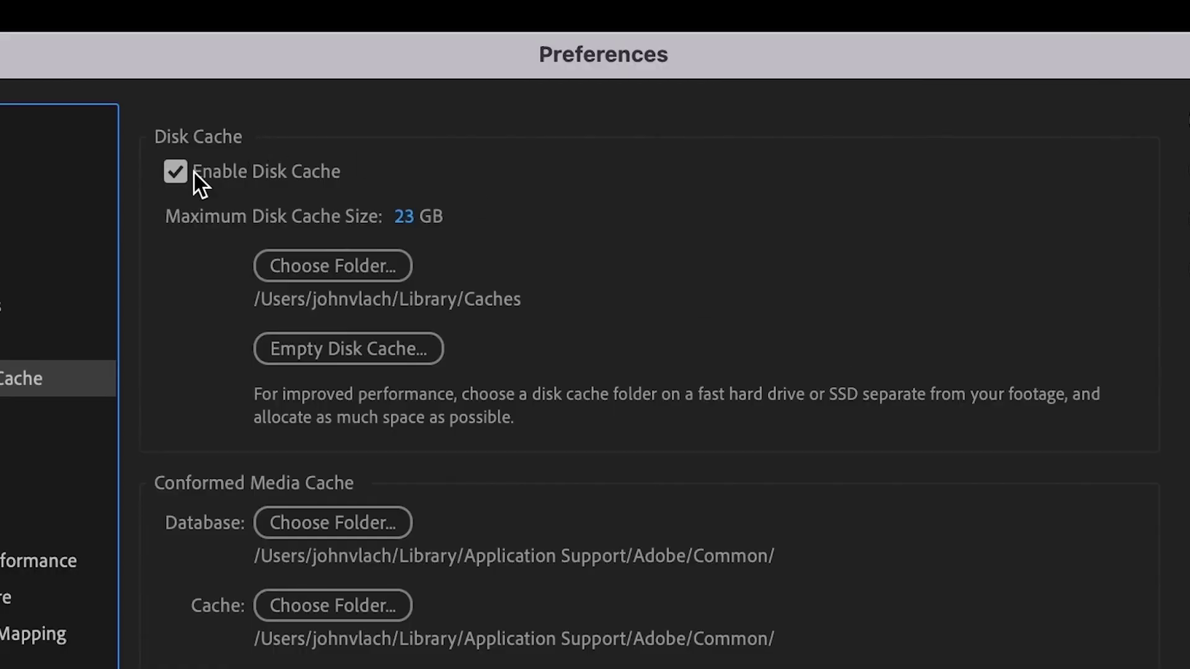
click(187, 174)
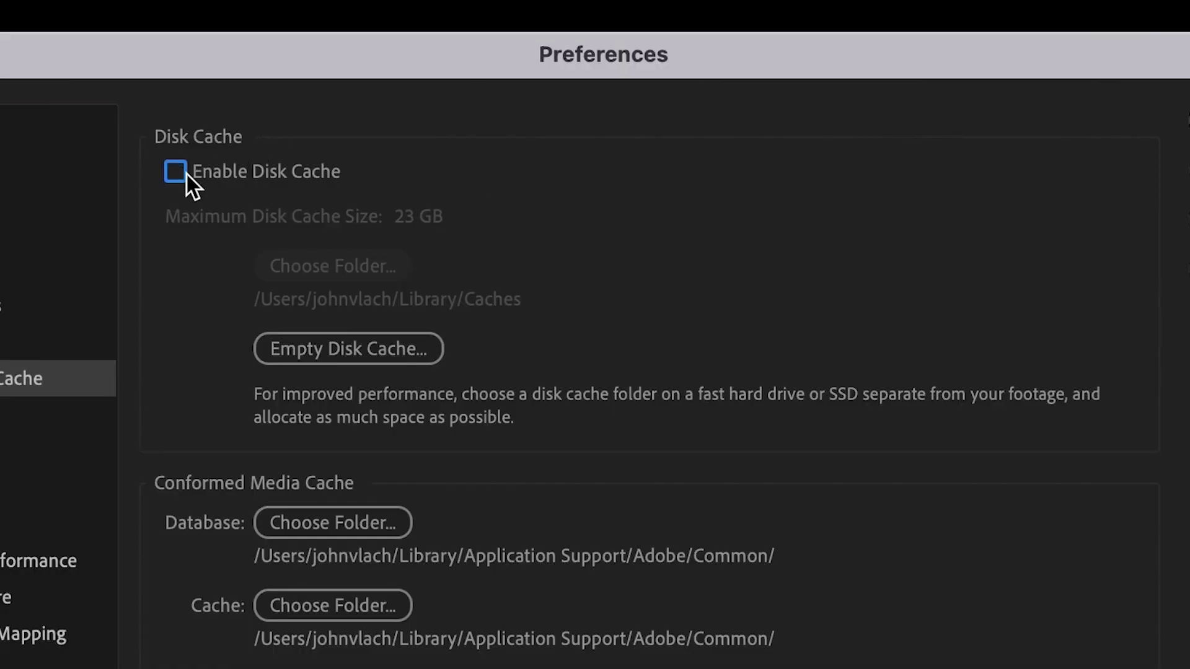
click(187, 174)
click(319, 264)
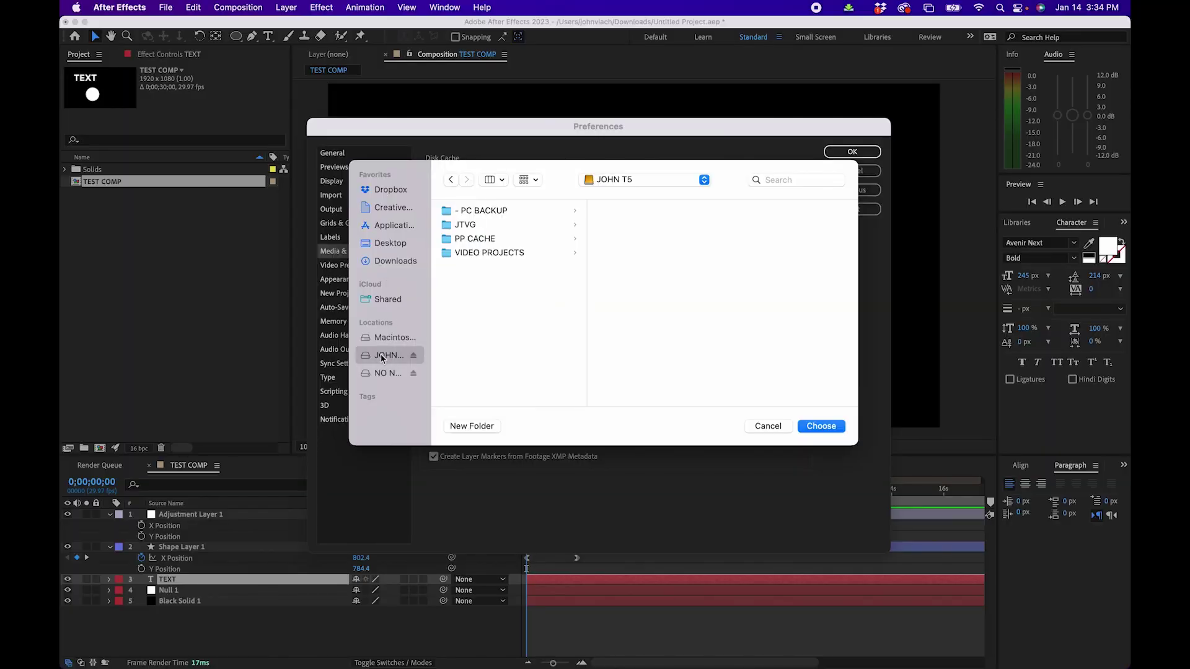
click(482, 419)
text(CACHE)
click(676, 336)
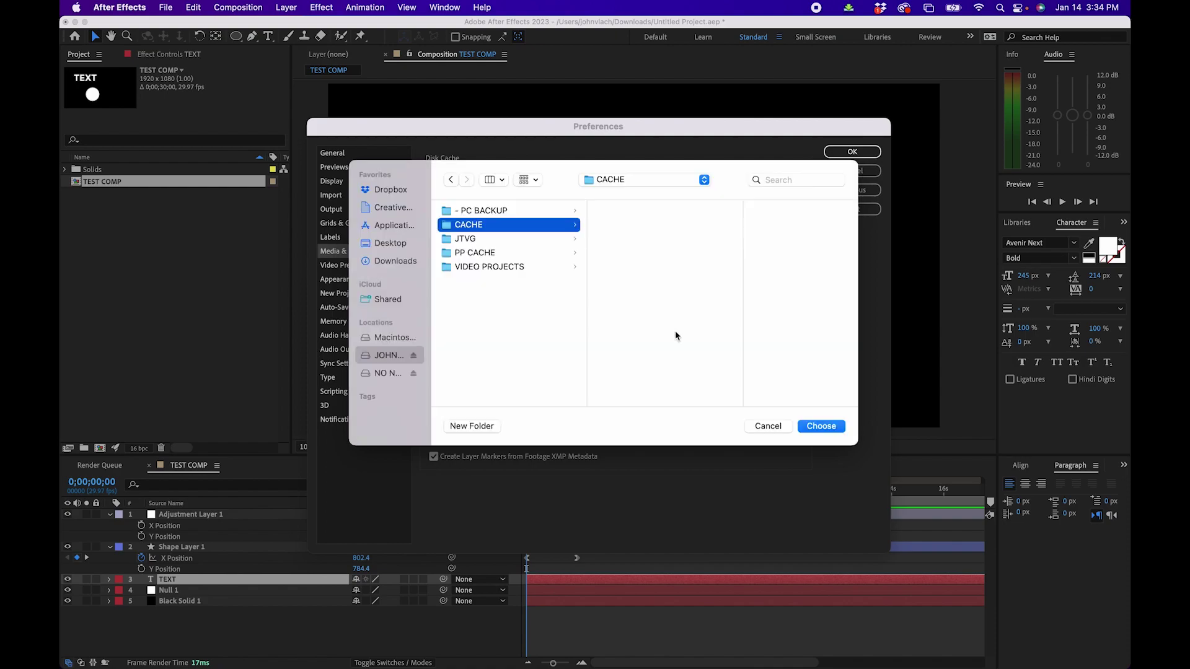
click(821, 426)
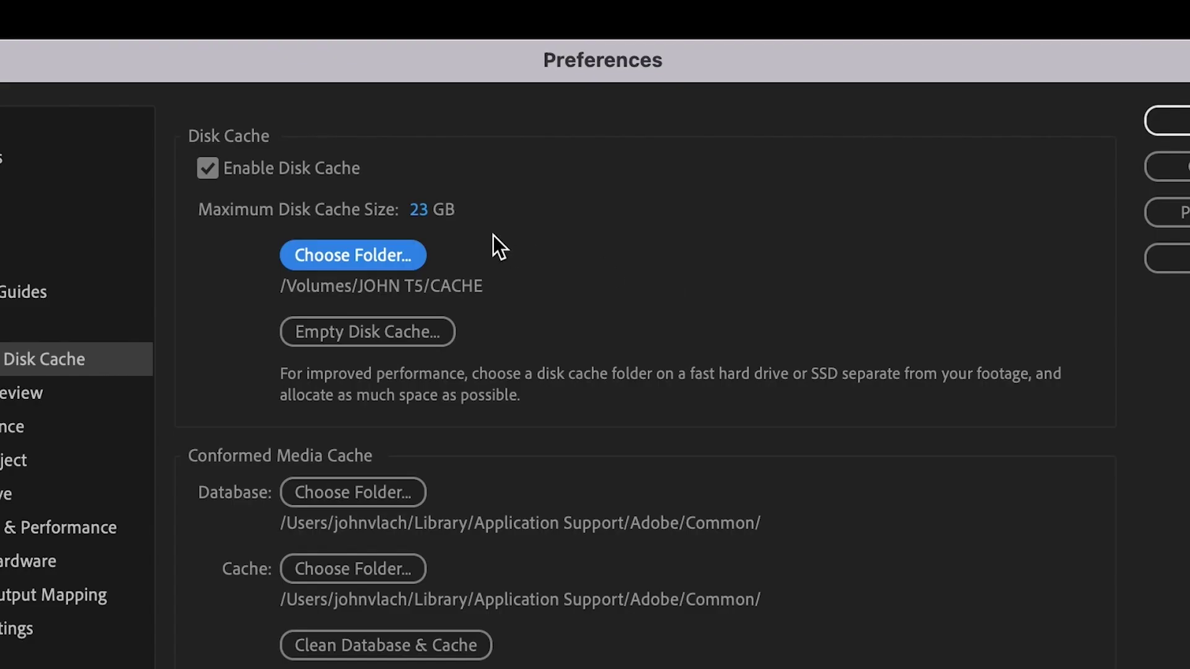
Step: Set the maximum disk cache size to 100 GB
click(430, 210)
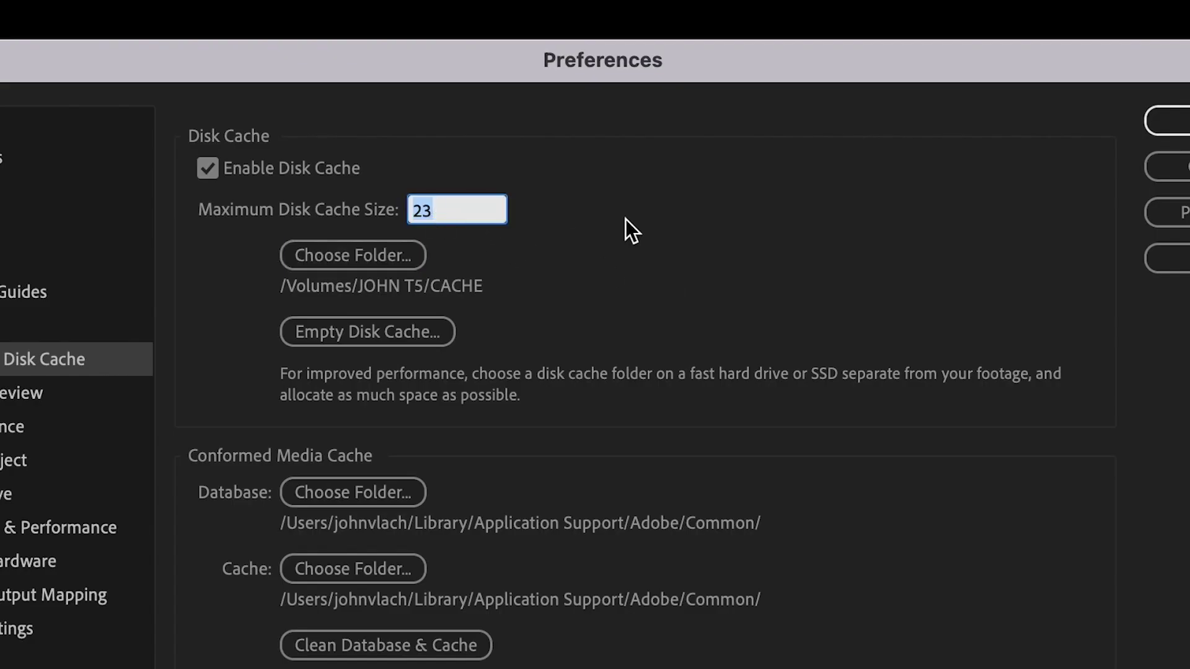
text(10)
text(0)
key(Return)
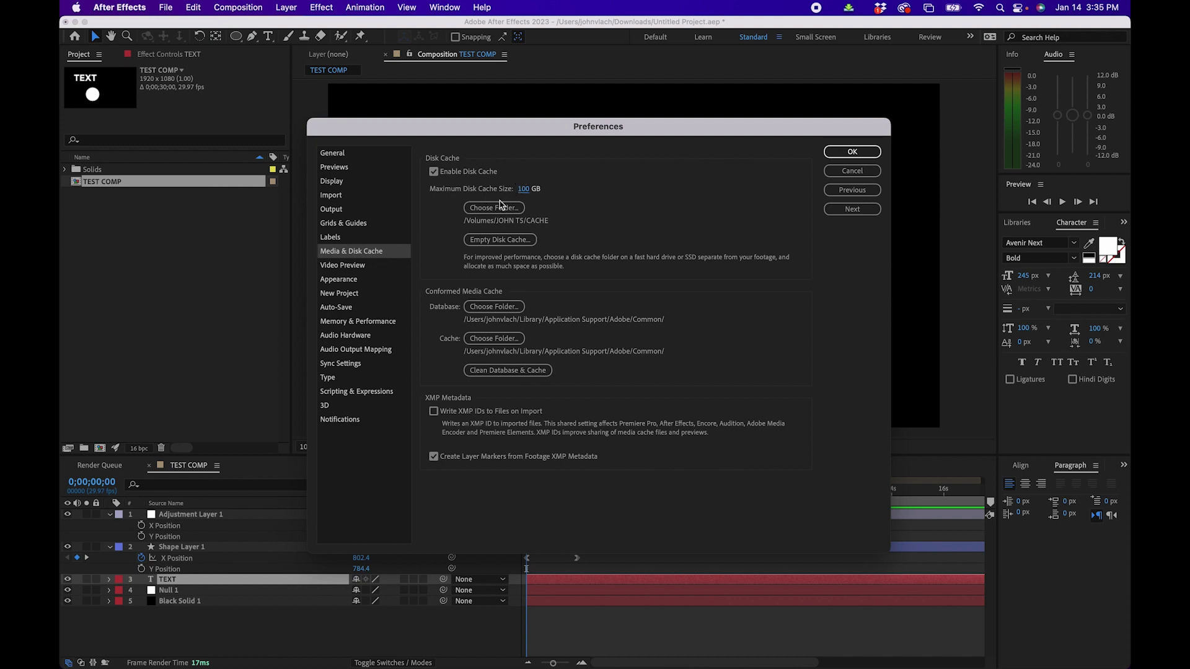
click(489, 211)
Step: Set the media cache files folder, empty the disk cache, and clean the media cache database
click(493, 306)
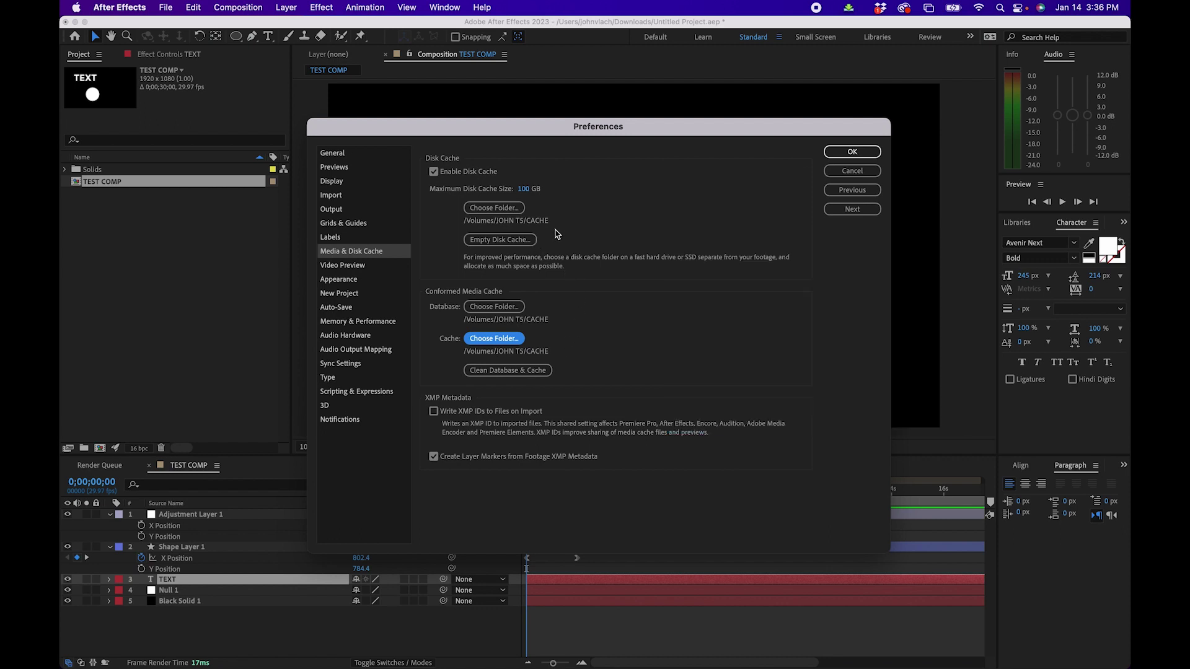
click(518, 241)
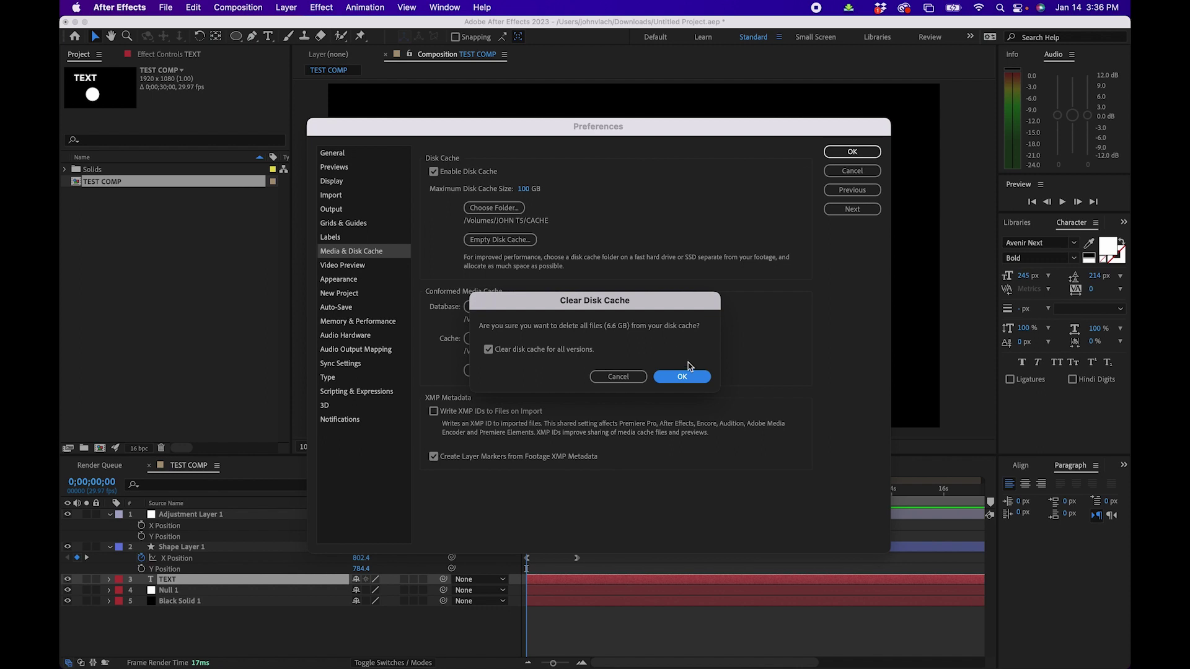
click(685, 377)
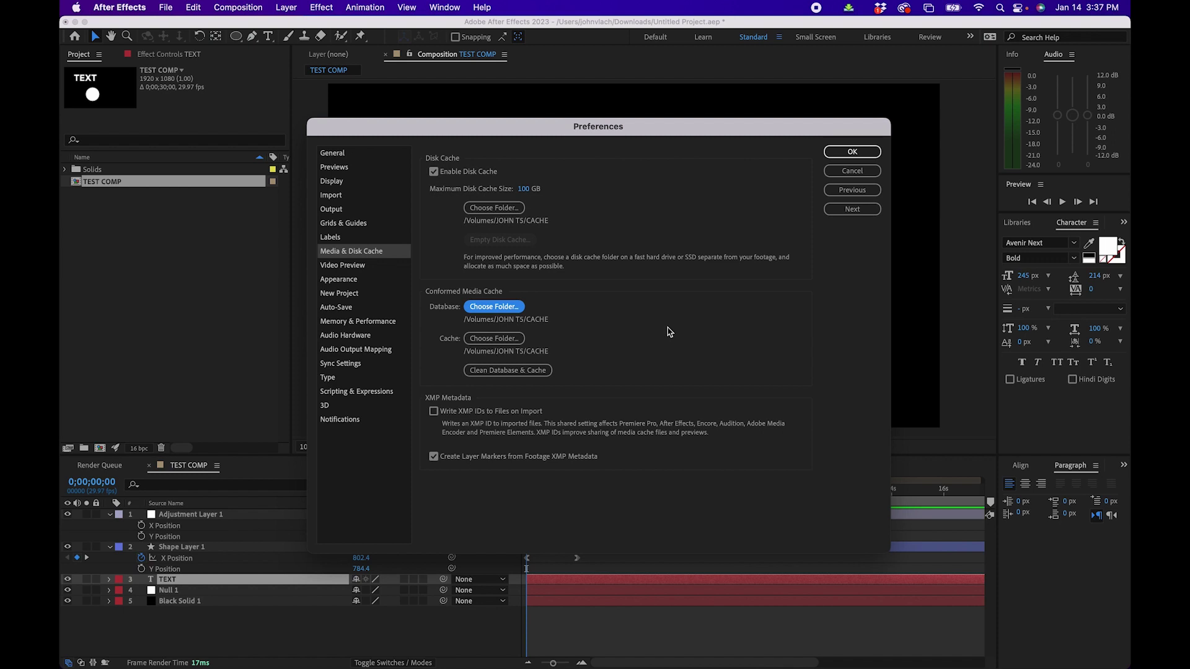
click(510, 372)
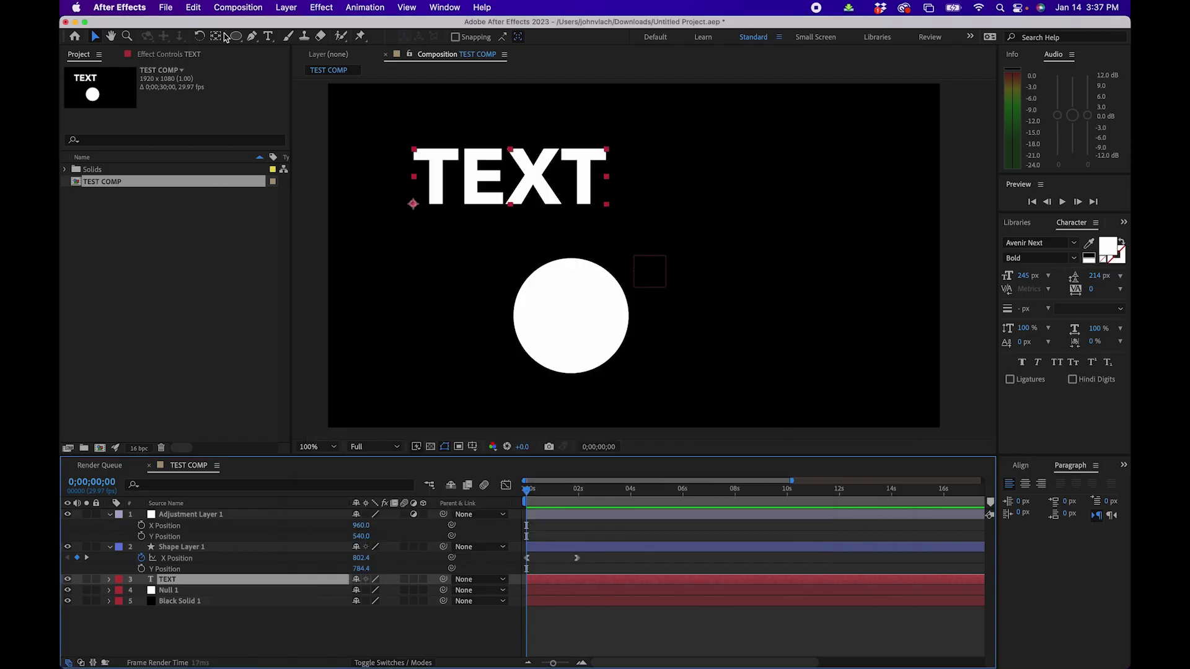
Step: Open the Edit menu's Purge options
click(193, 8)
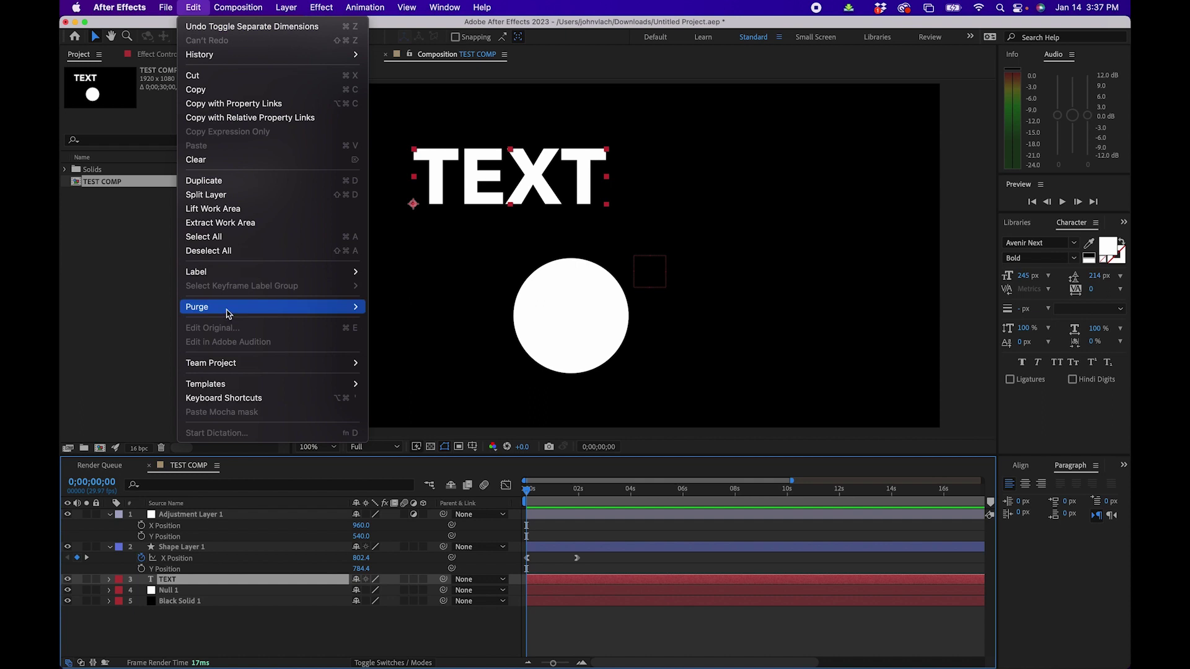
mouse_move(336, 311)
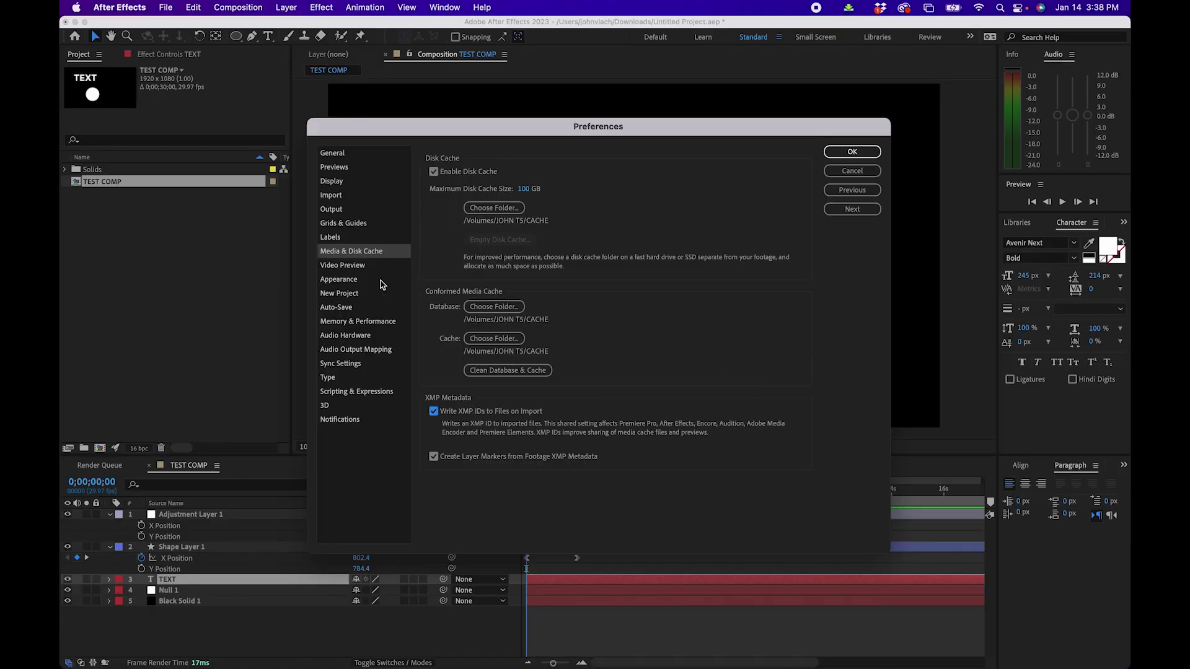
Step: Visit the Video Preview preferences and try the interface Brightness slider at its lightest
click(354, 267)
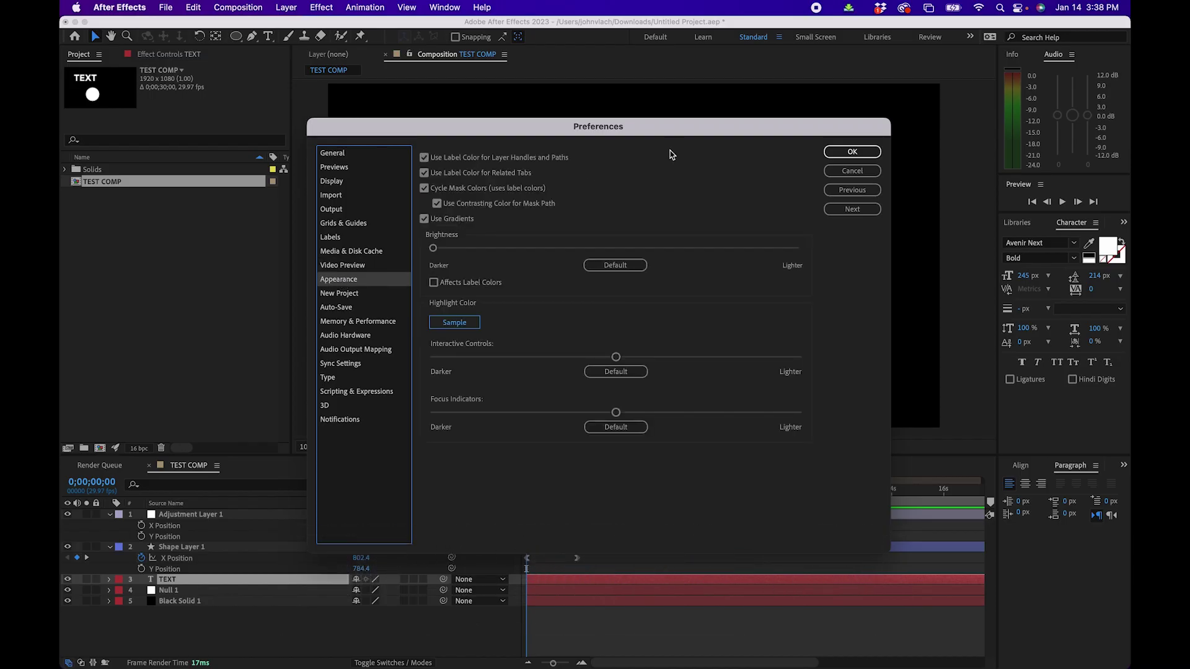
drag(434, 248, 841, 259)
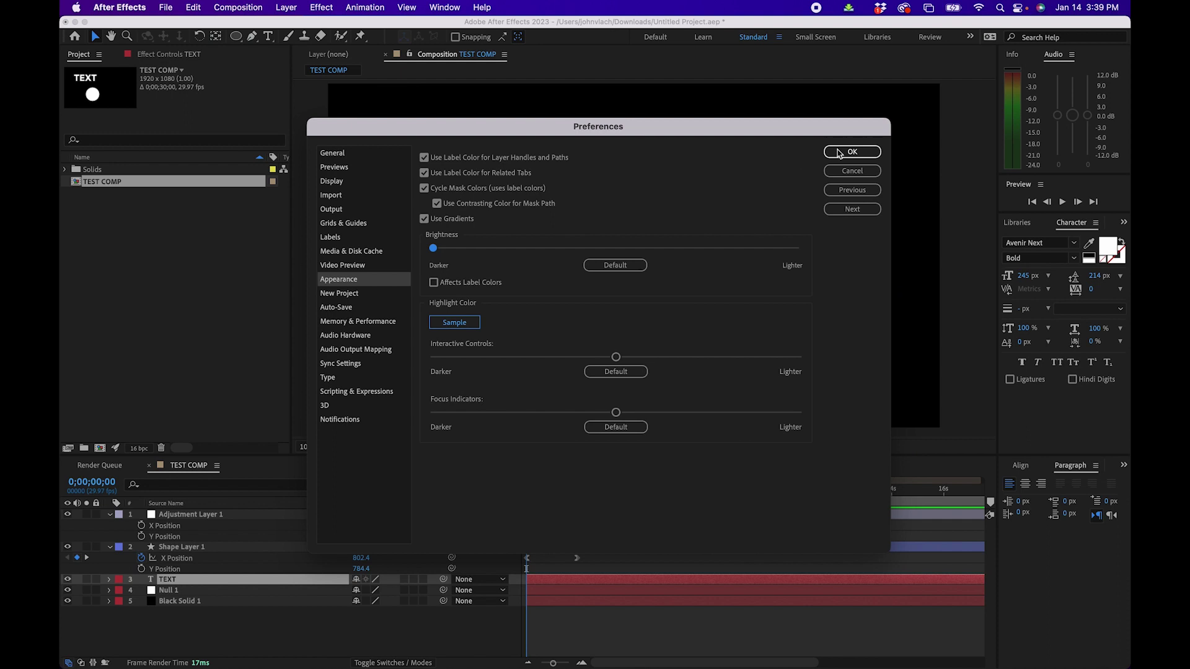
Step: Close Preferences and switch the Console panel to Debug Database View
click(866, 153)
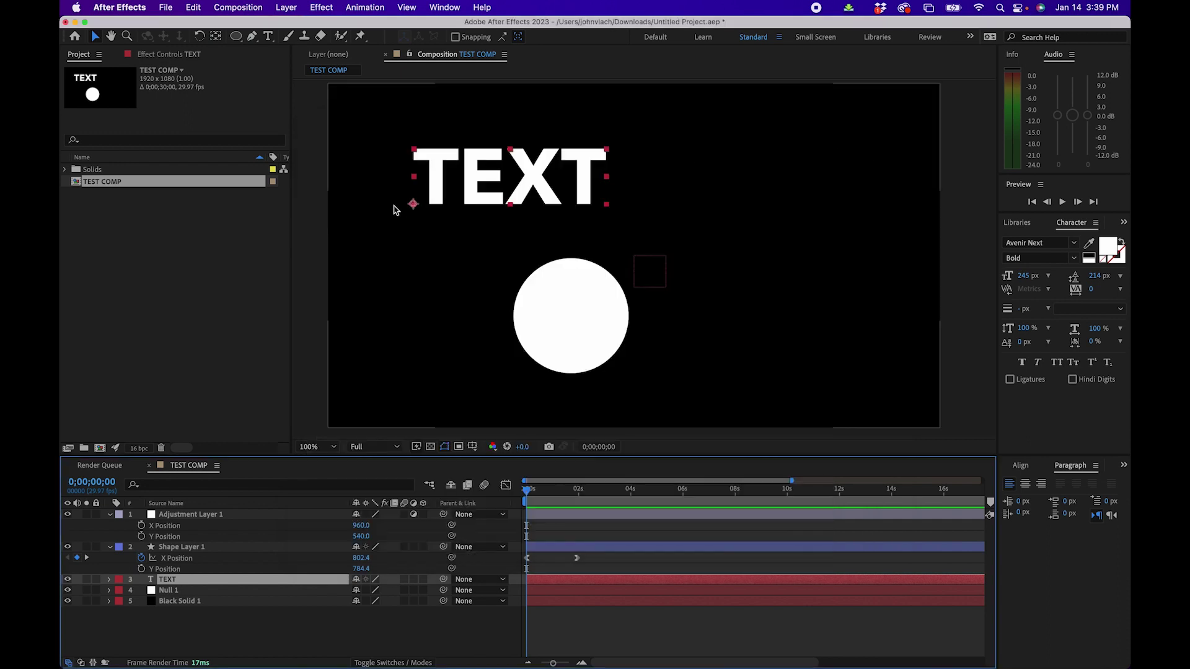
click(316, 151)
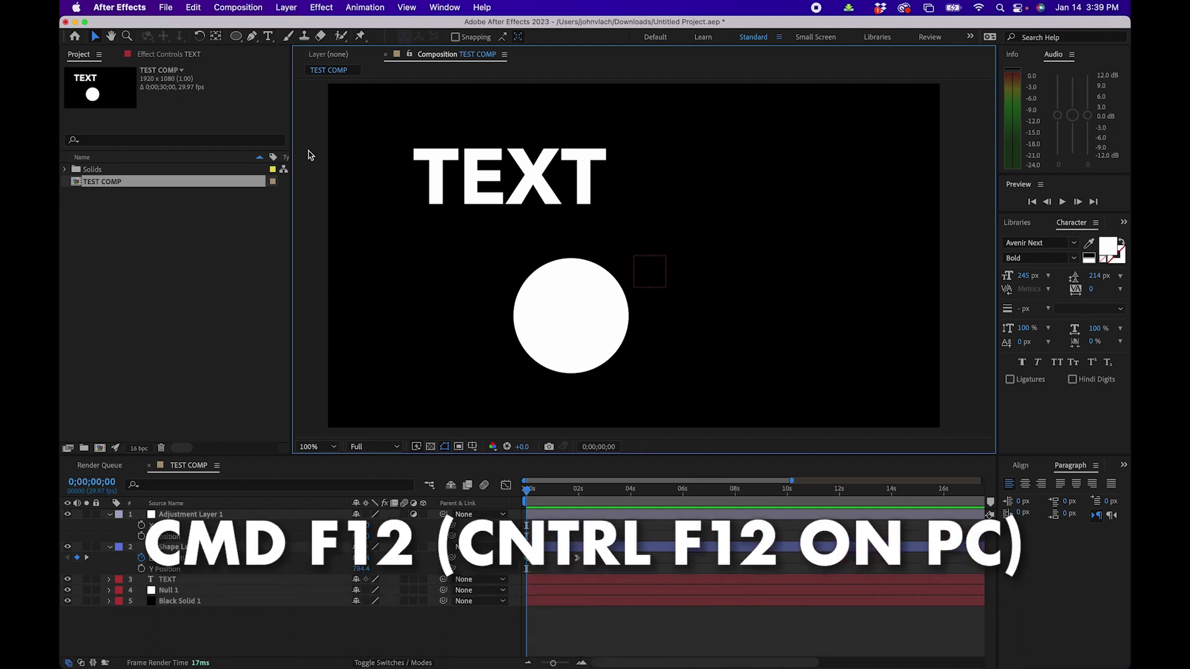
key(super+F12)
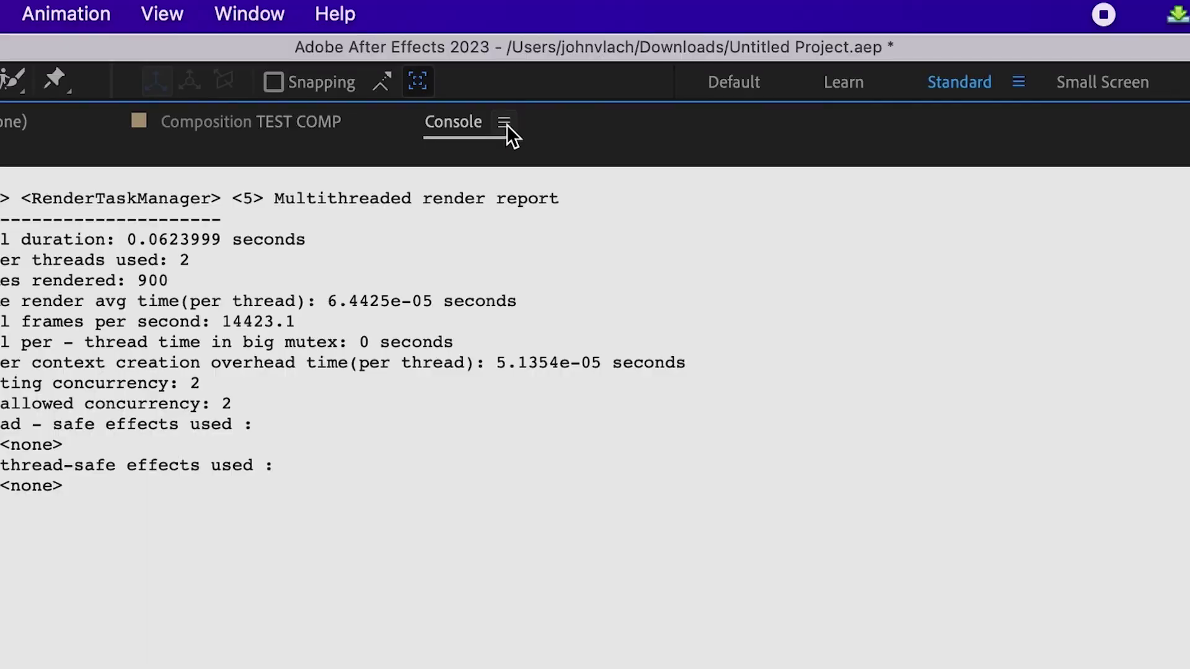
click(556, 54)
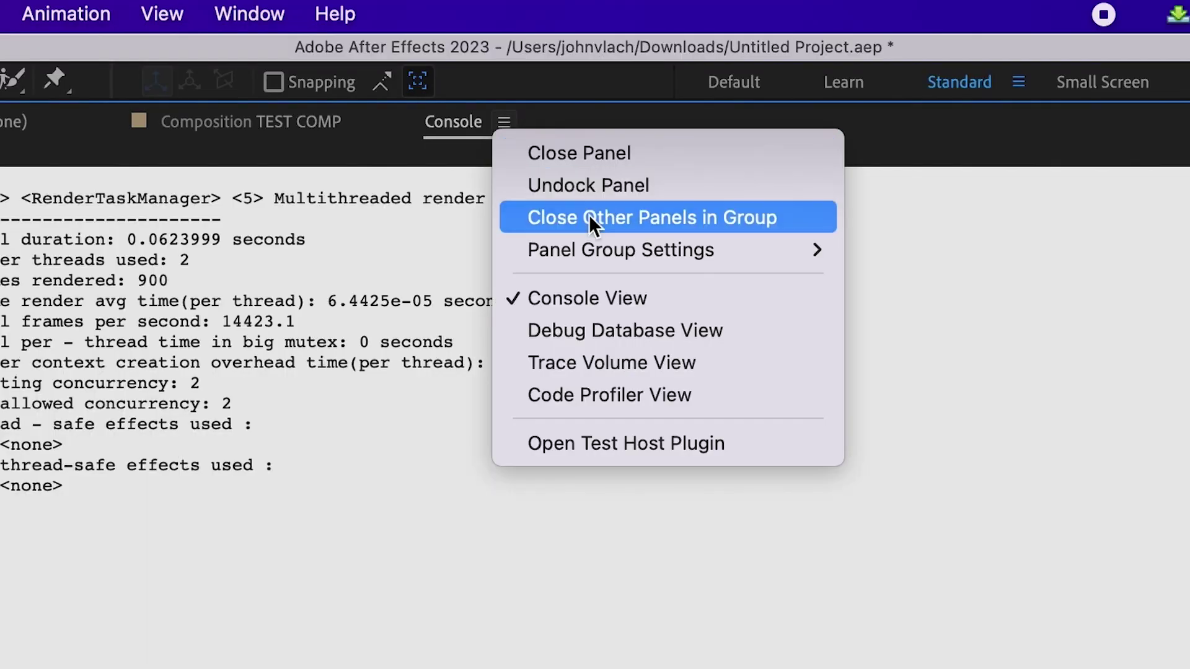
click(701, 330)
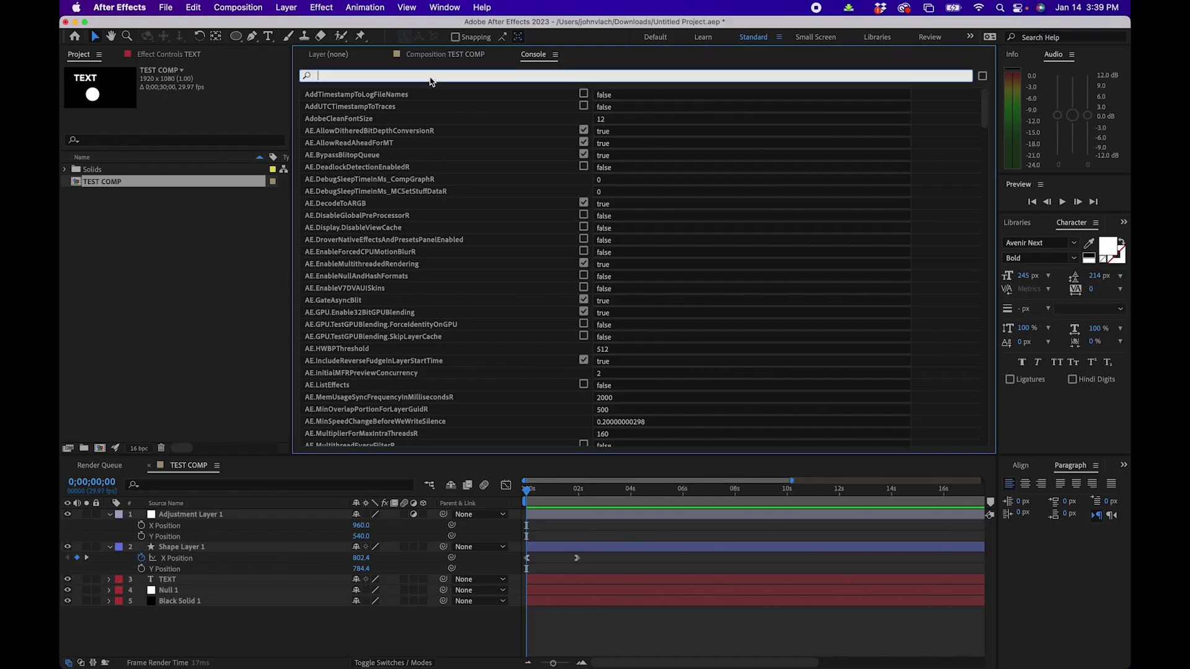
Step: Filter the debug settings by 'color' and turn on Enable_Theme_Colorizing
click(218, 183)
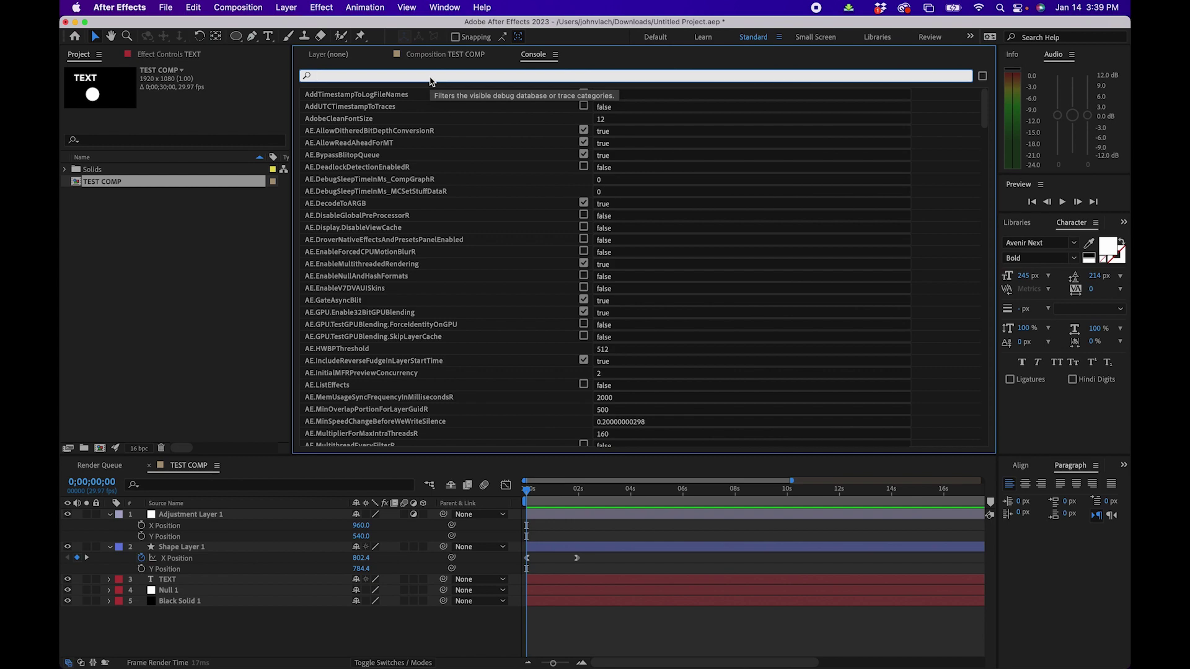
key(Return)
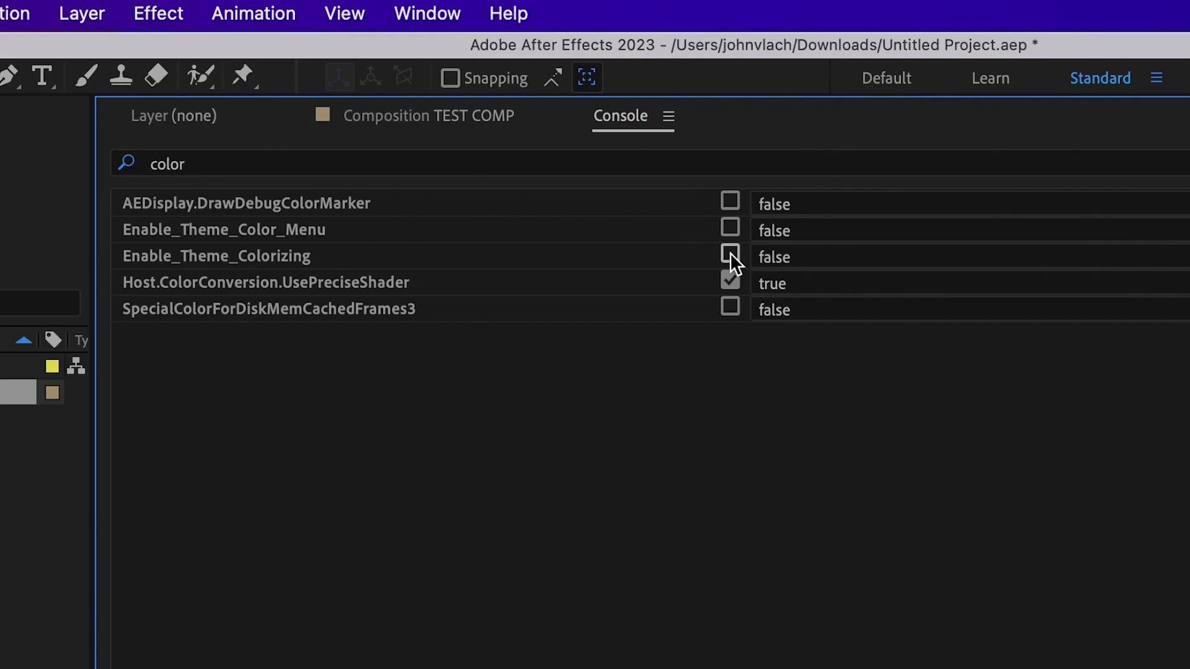
click(730, 254)
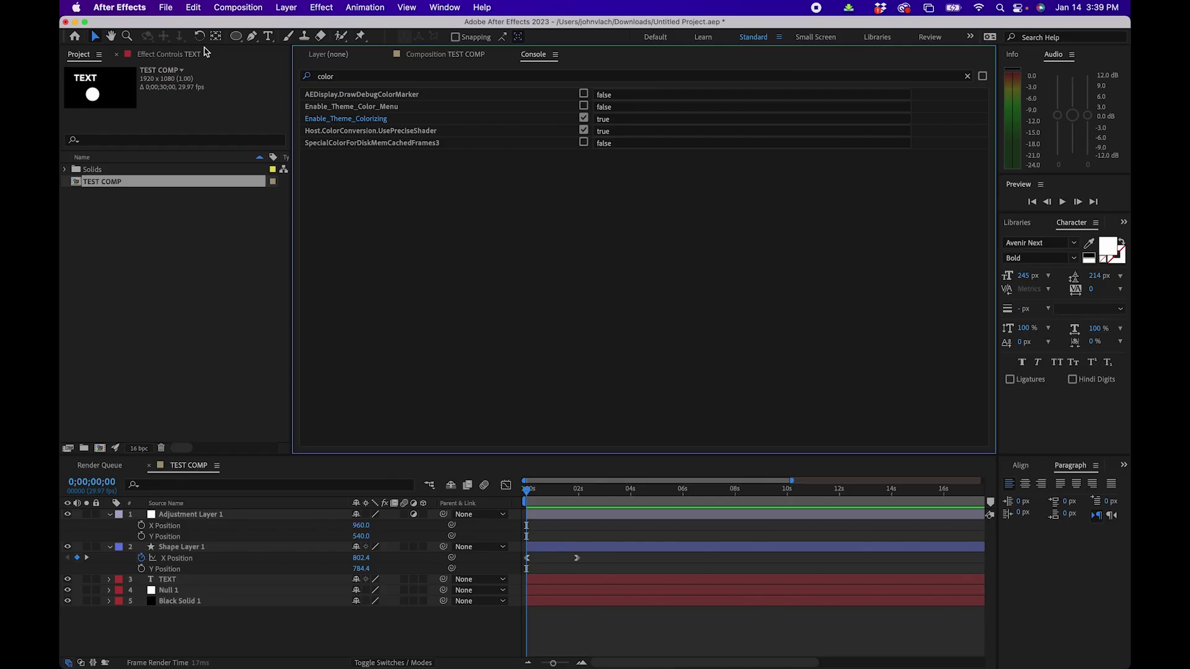
click(137, 9)
mouse_move(167, 47)
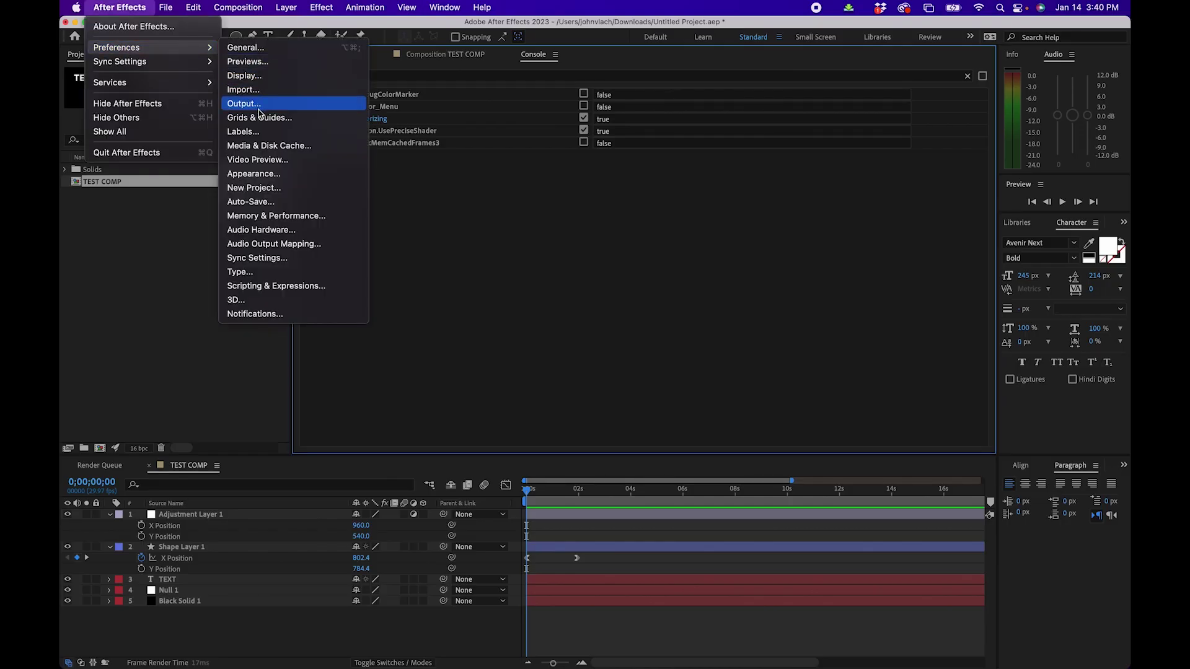
Step: Change the Appearance highlight colour to green
click(253, 174)
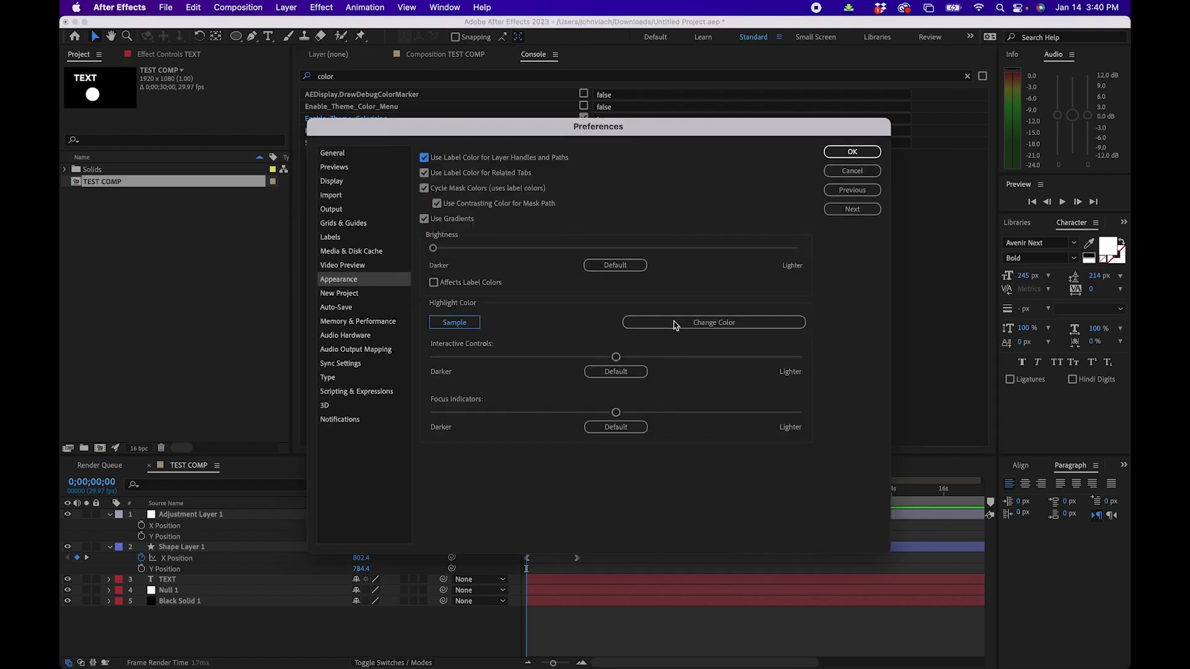
click(676, 325)
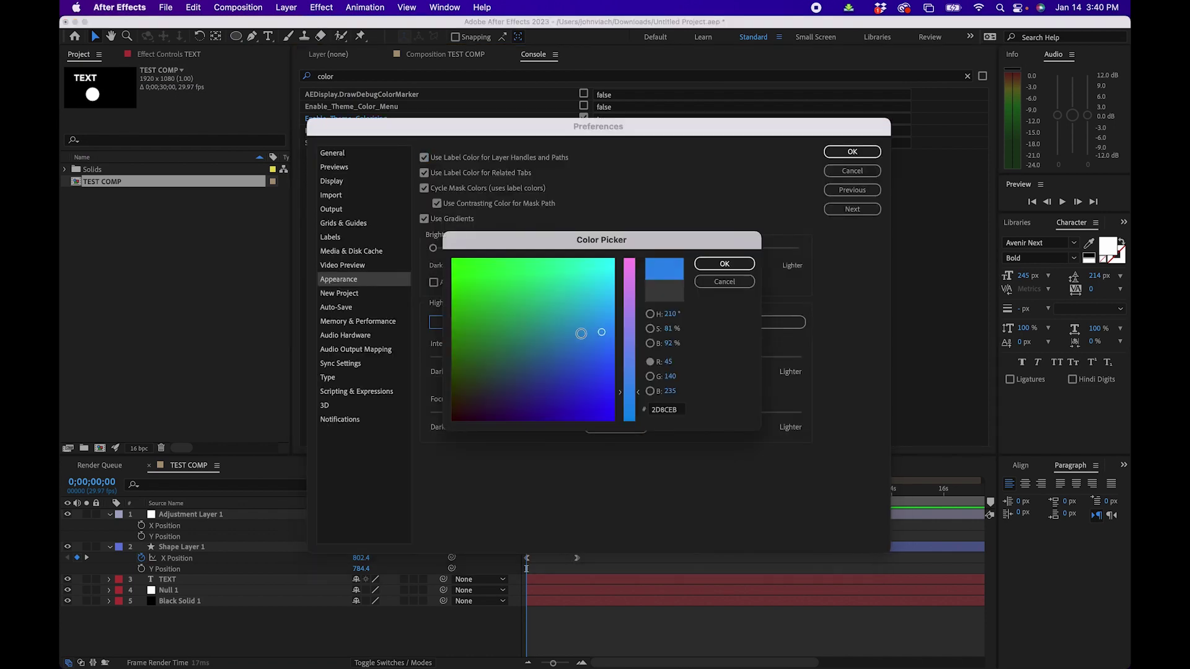
drag(581, 333, 429, 231)
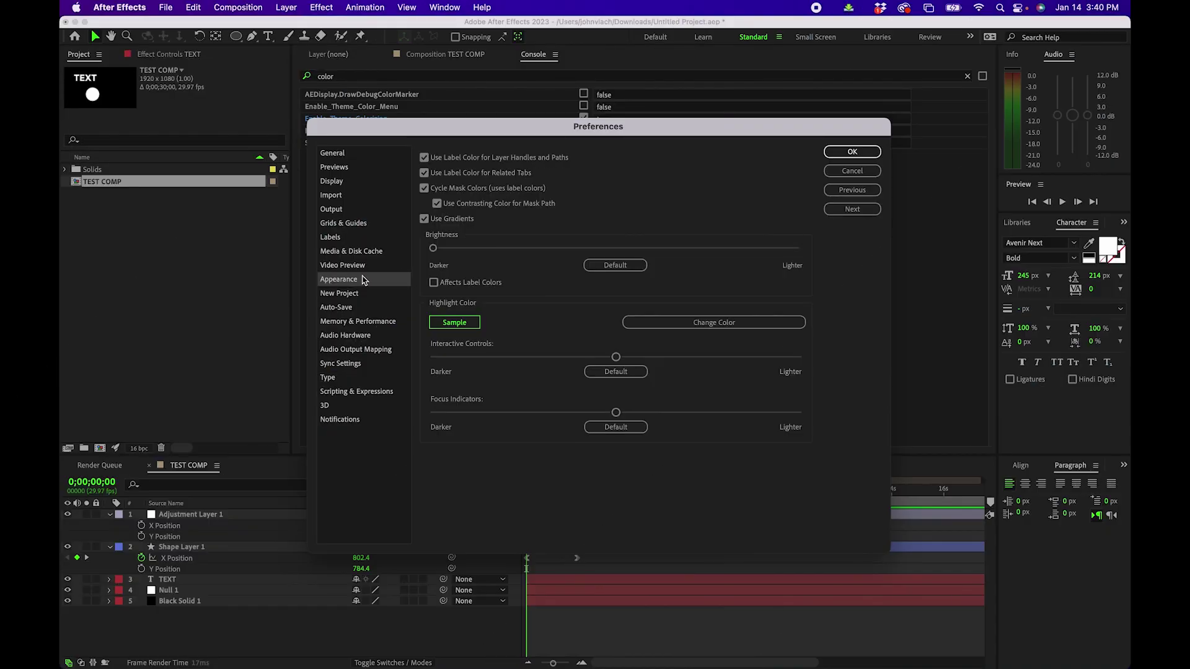
Step: Enable a new project template in New Project preferences, then cancel the file chooser
click(351, 293)
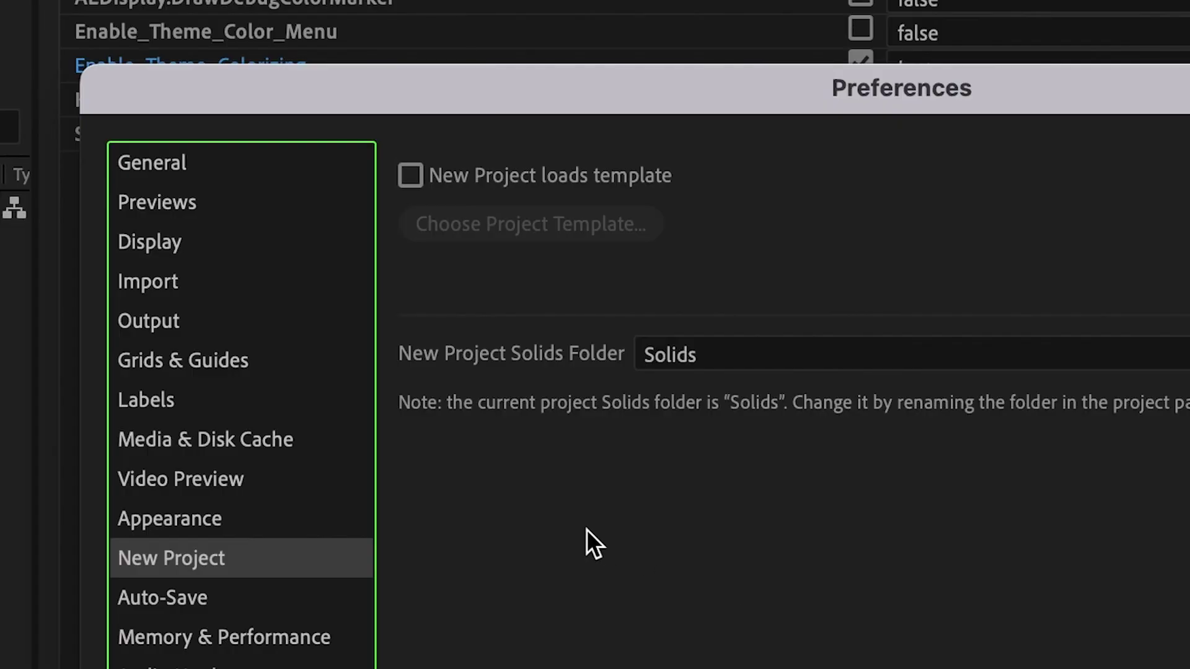
click(417, 184)
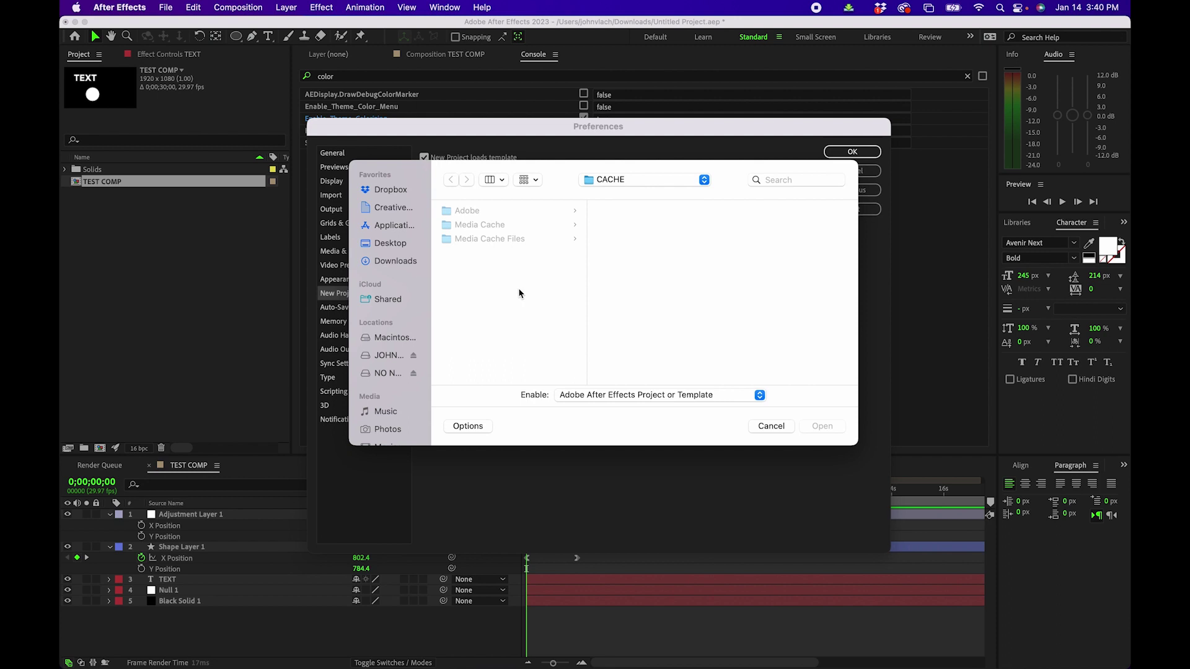
click(771, 426)
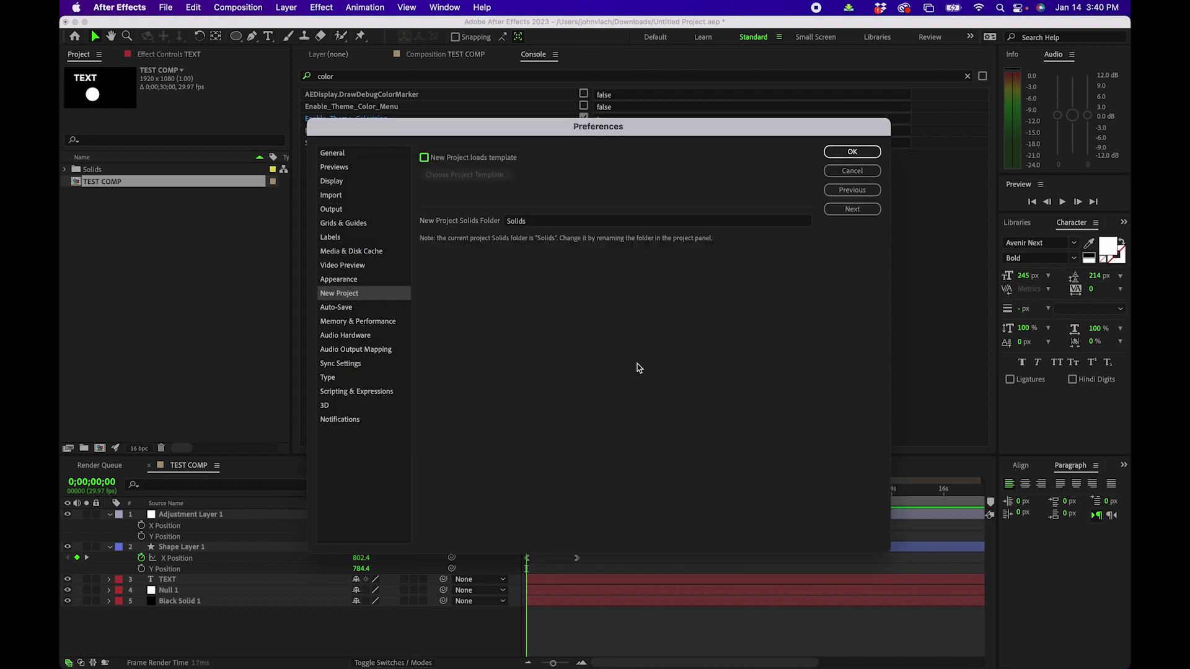
click(376, 307)
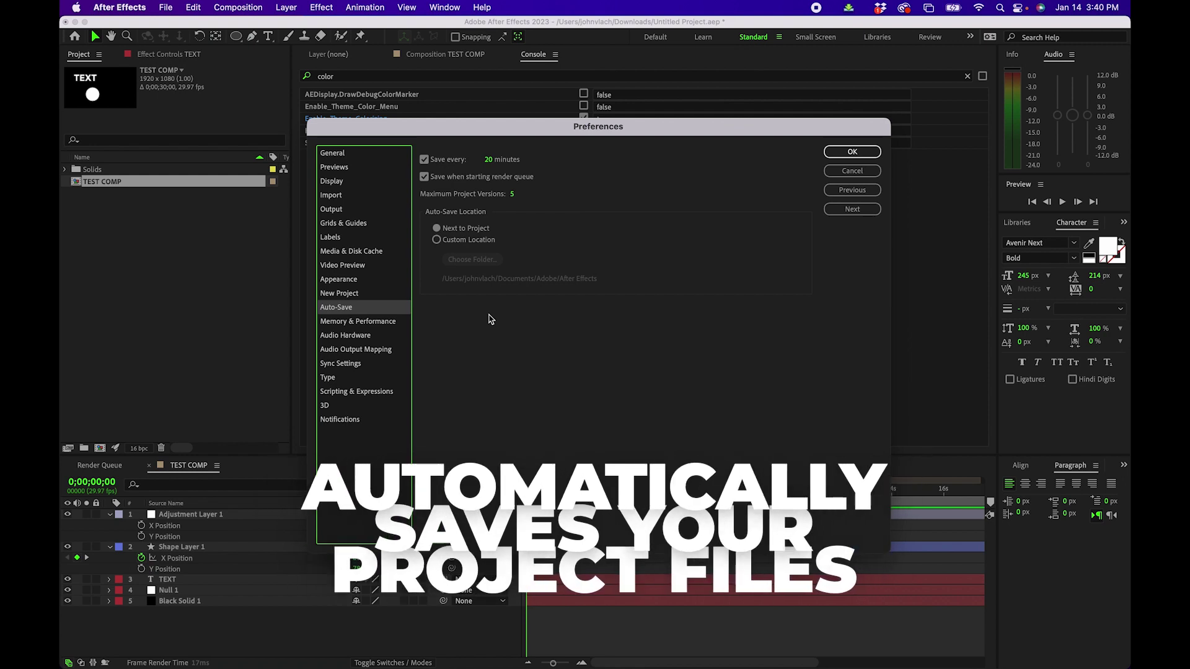
Step: Set auto-save to every 5 minutes and maximum project versions to 999
click(424, 160)
click(426, 161)
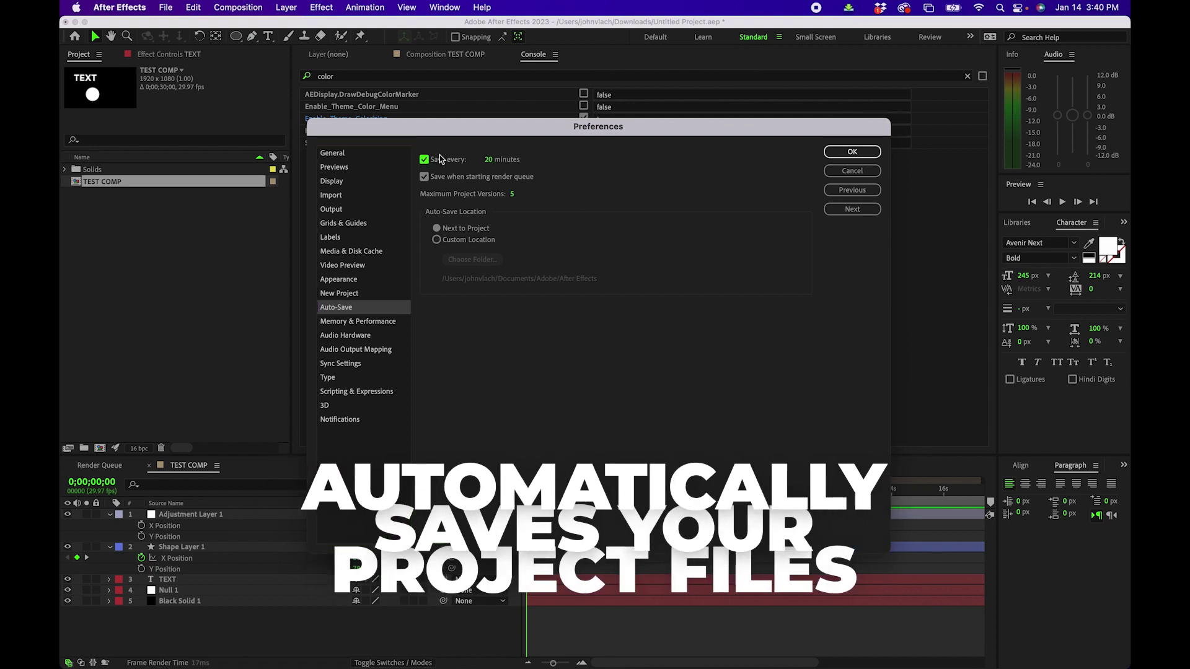
click(488, 160)
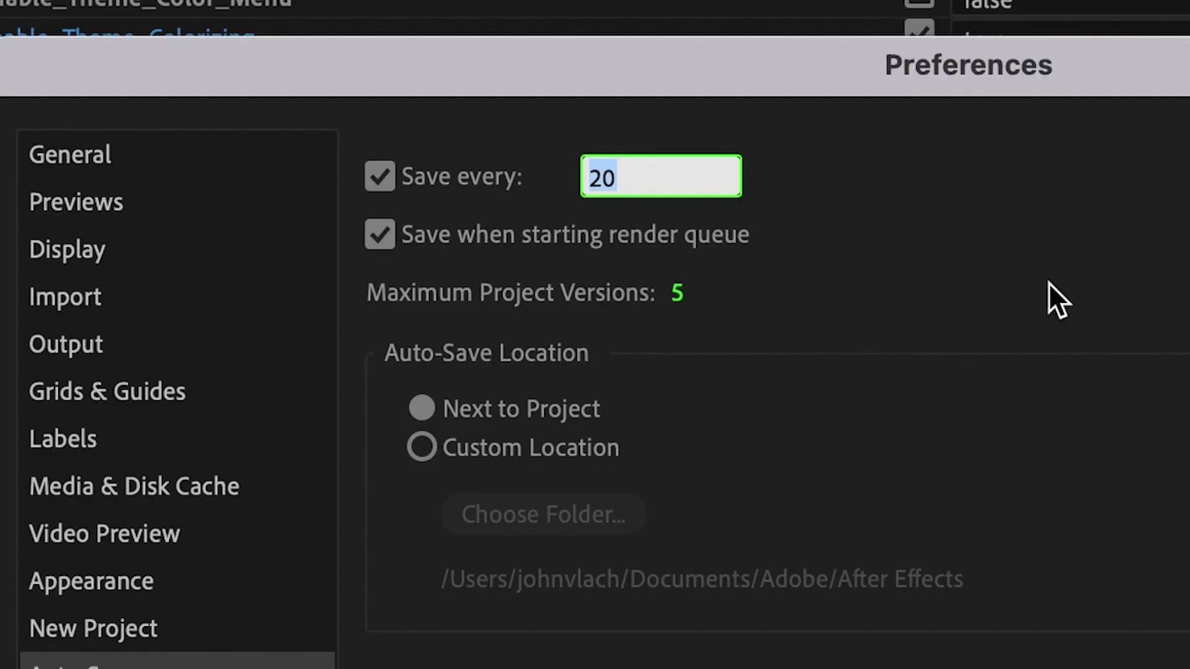
text(5)
key(Return)
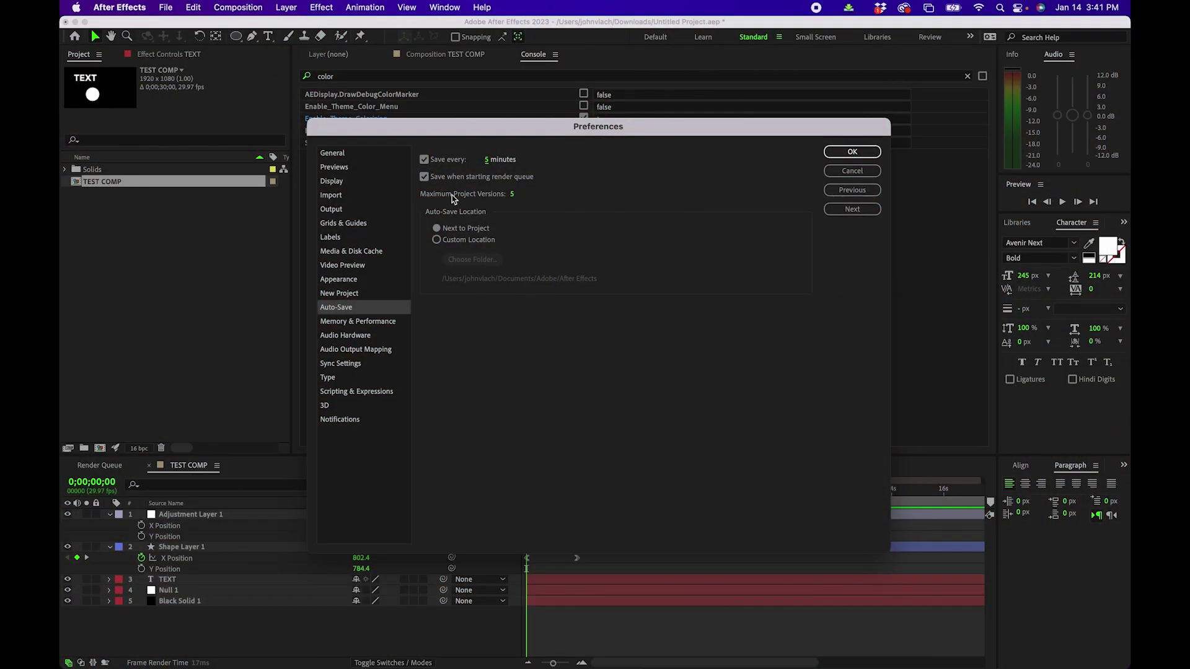
drag(514, 197, 1128, 133)
click(336, 324)
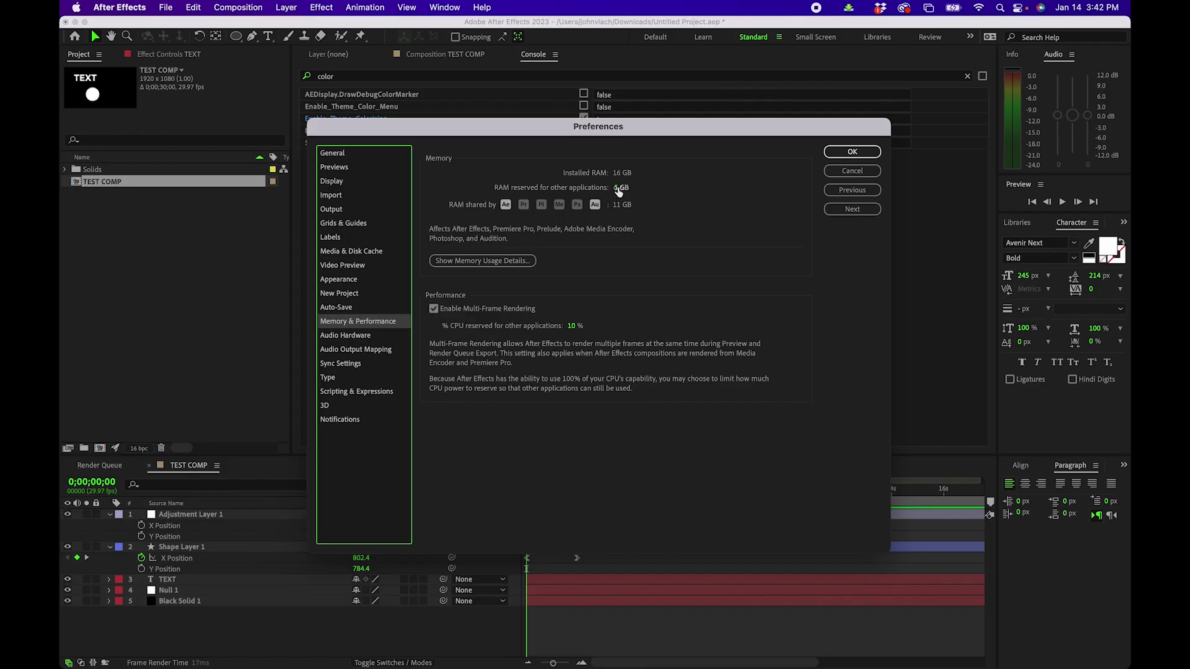
Step: Reduce RAM reserved for other applications to 3 GB in Memory & Performance
click(617, 189)
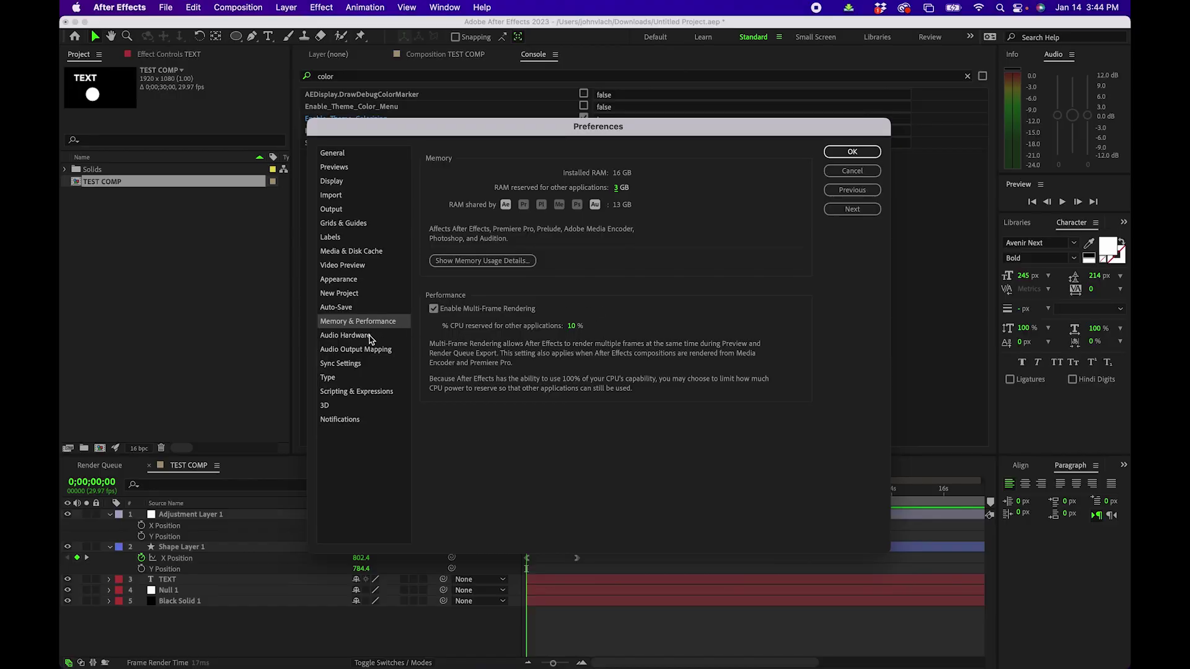
click(371, 338)
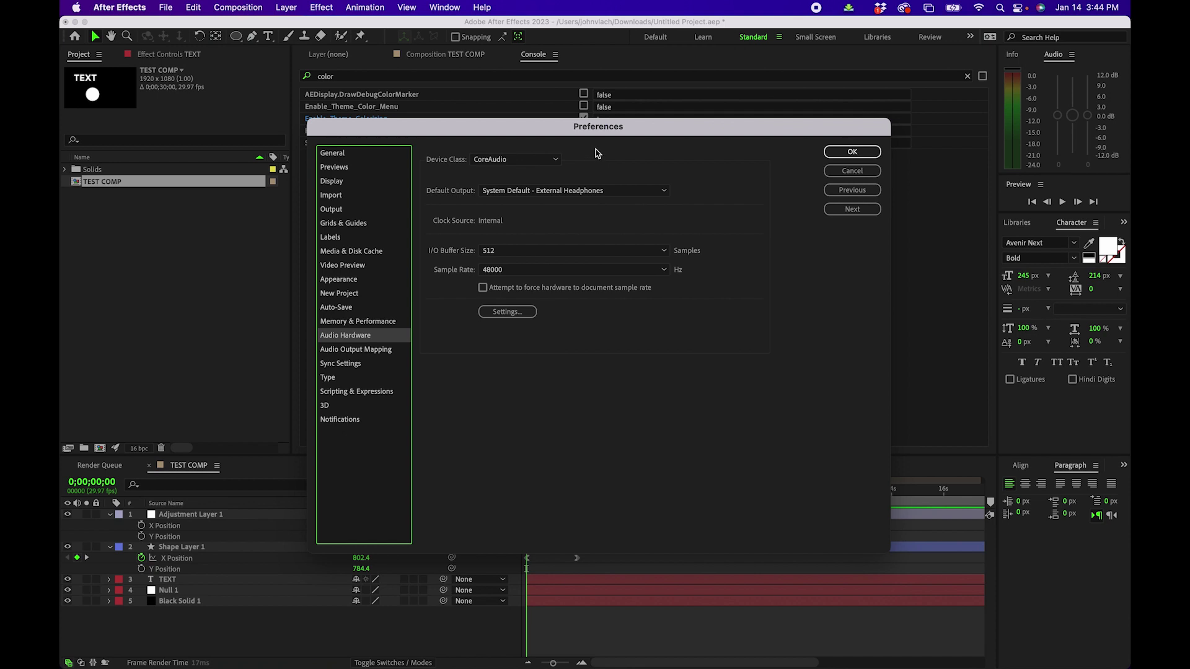
Step: Briefly open macOS Sound settings from the Dock, then quit back to After Effects
mouse_move(837, 655)
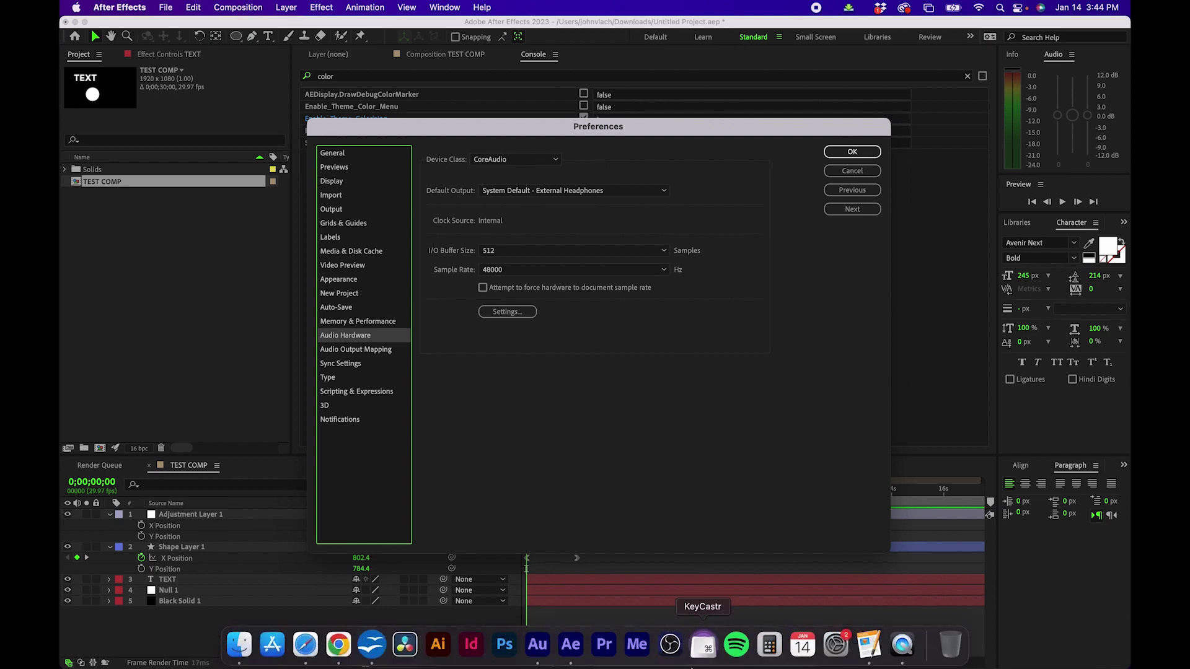
click(835, 648)
click(579, 380)
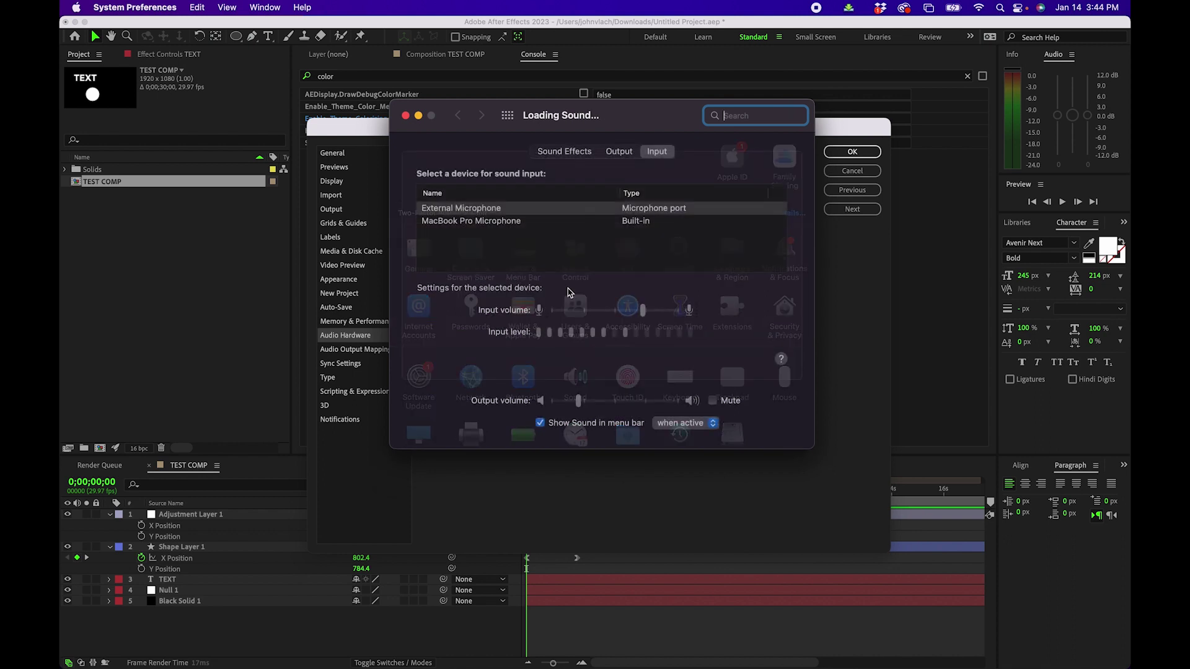
key(super+q)
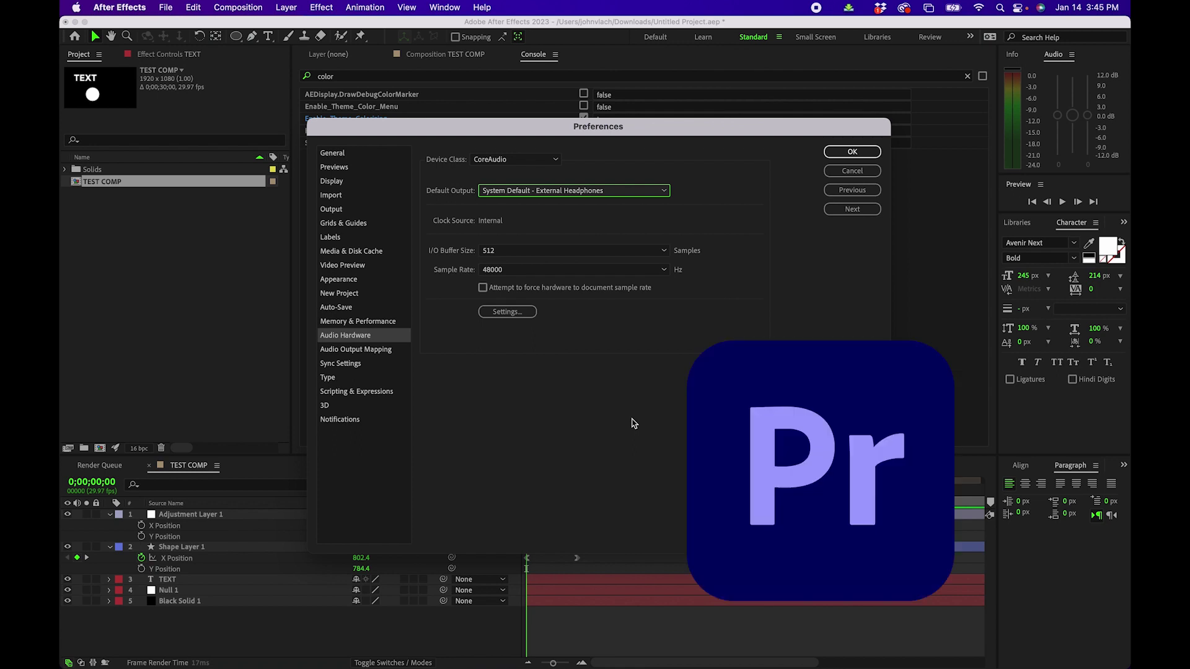
Step: View the Audio Output Mapping preferences
click(370, 341)
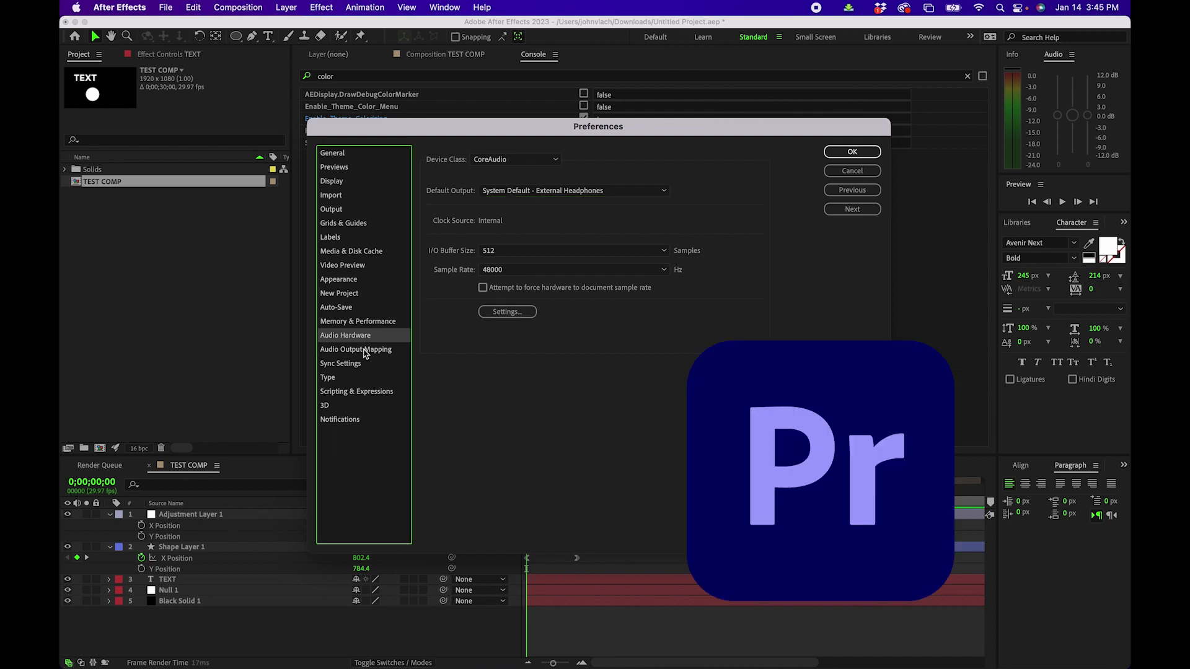
click(365, 351)
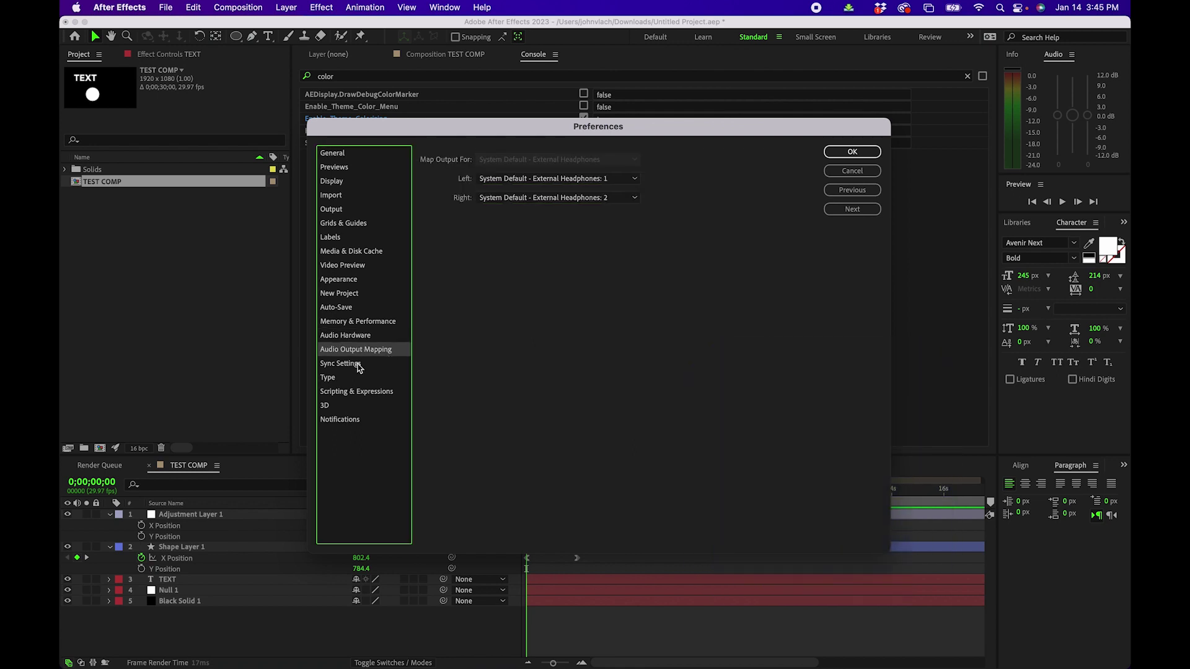
click(359, 366)
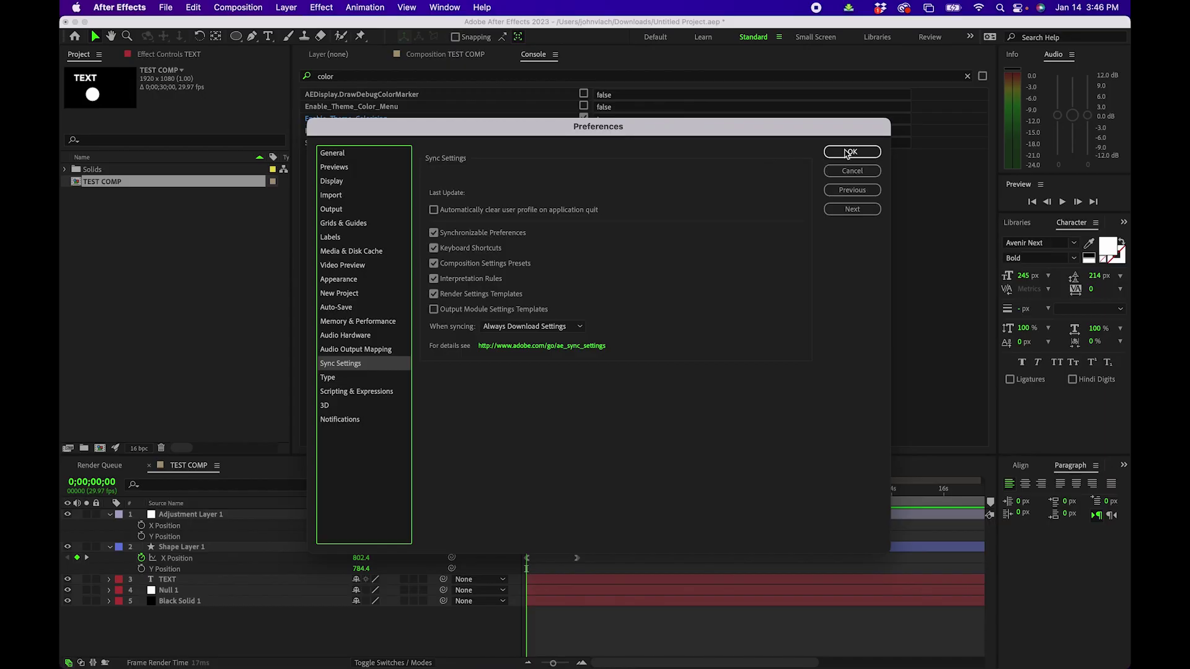
Step: Close Preferences with OK and check the settings sync options, then dismiss them
click(848, 153)
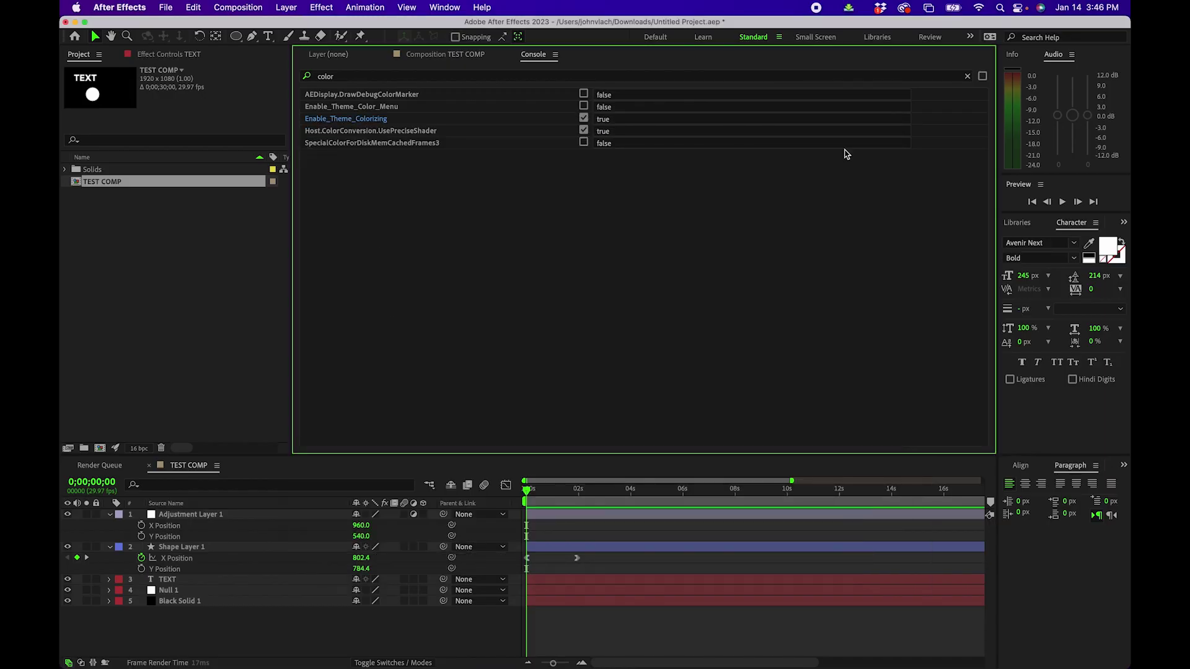
click(990, 36)
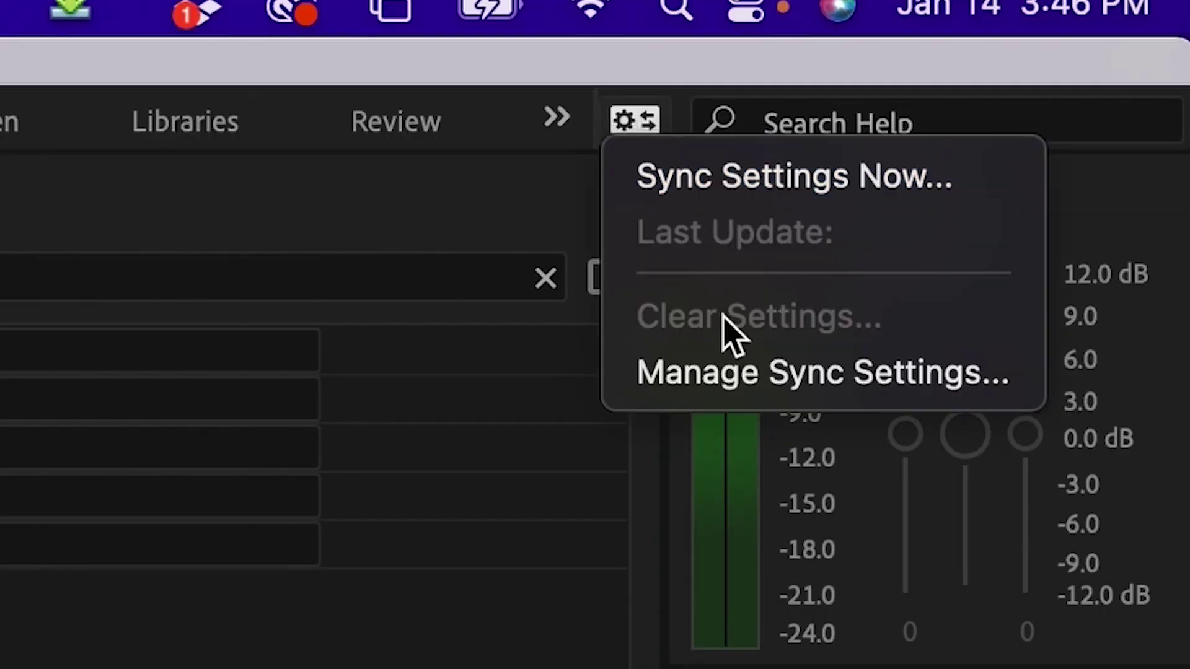
click(749, 180)
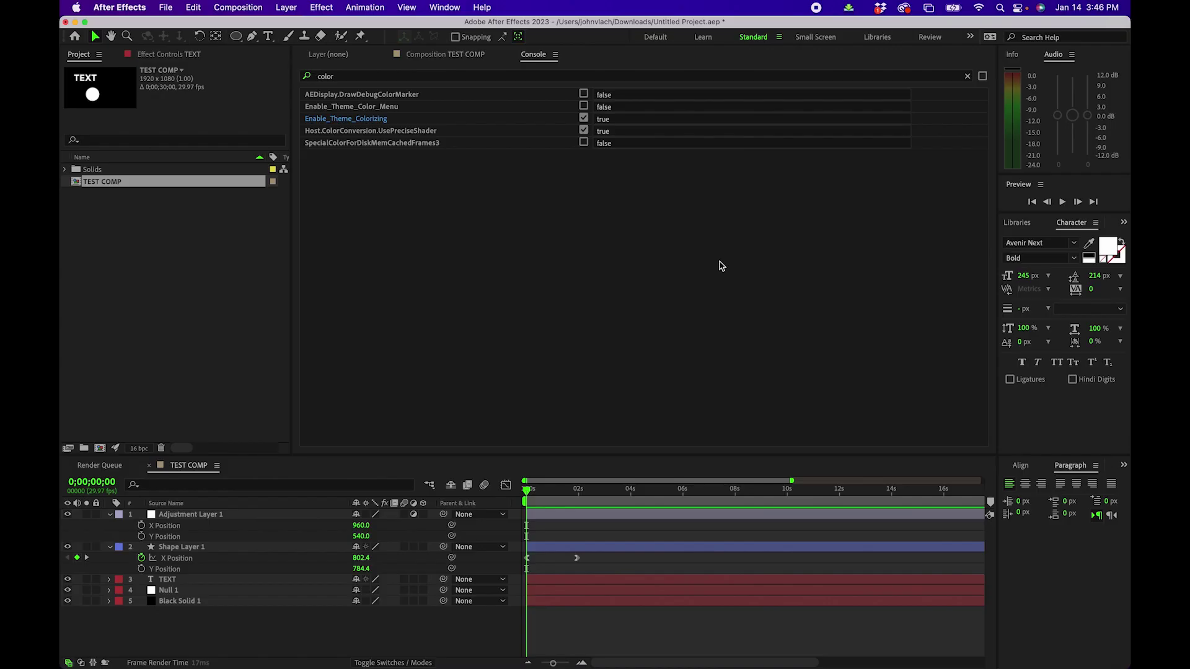
Step: On the Type preferences, try Extra Large font menu preview size, then browse the font list
key(super+alt+semicolon)
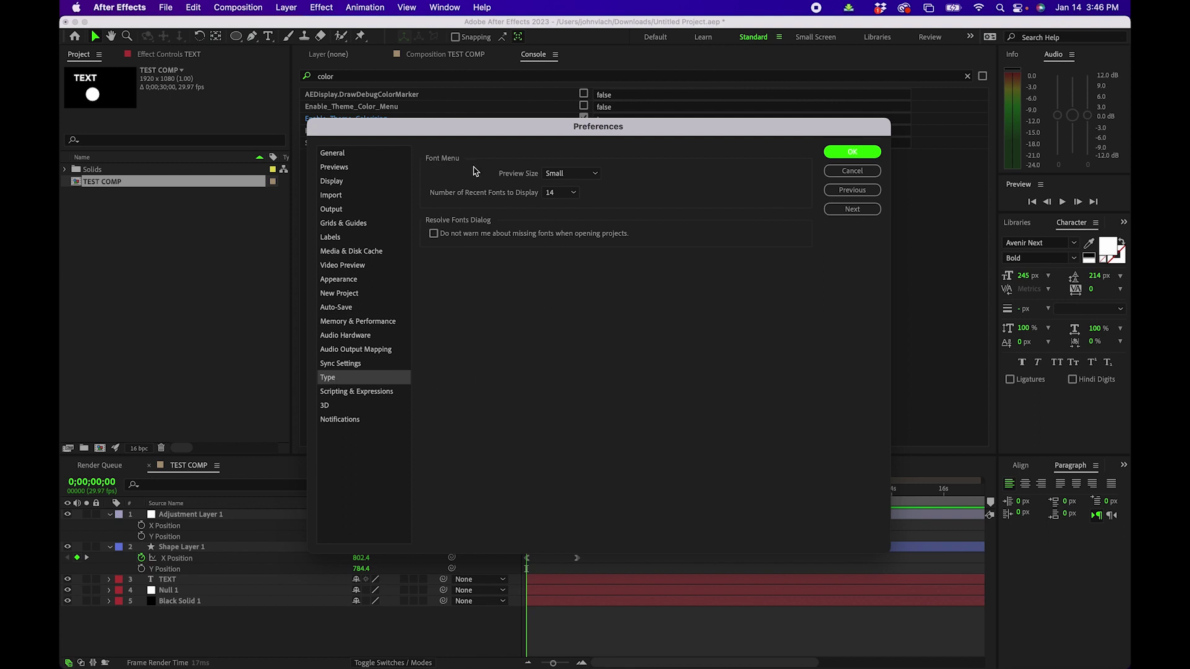
click(582, 175)
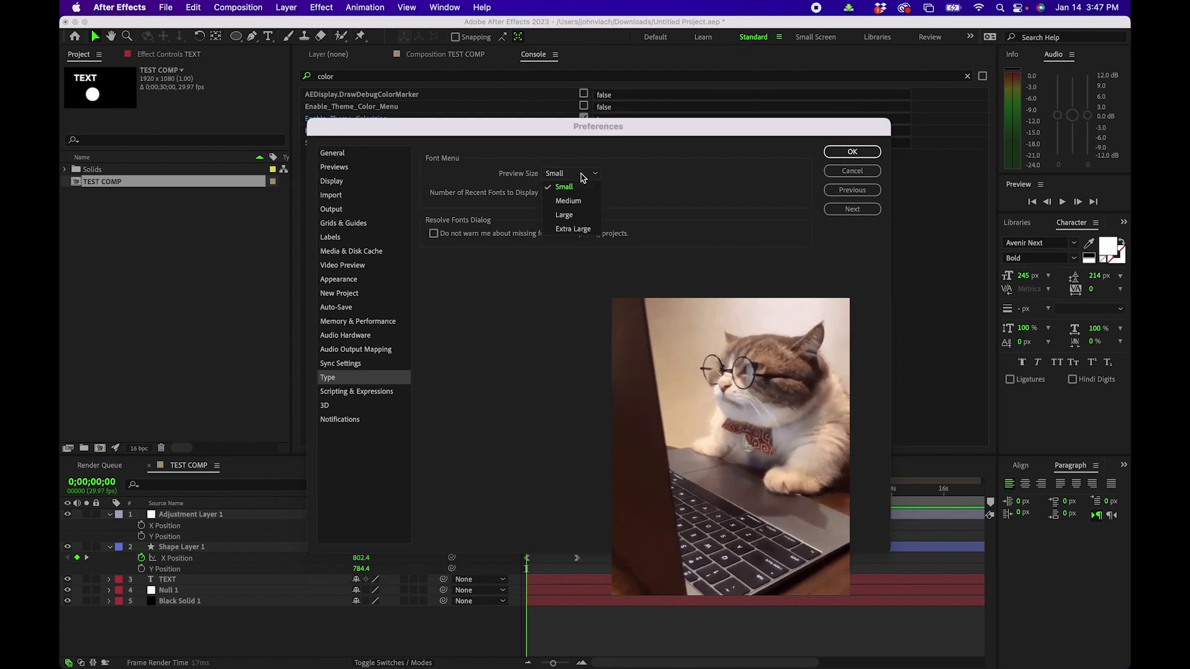
click(571, 228)
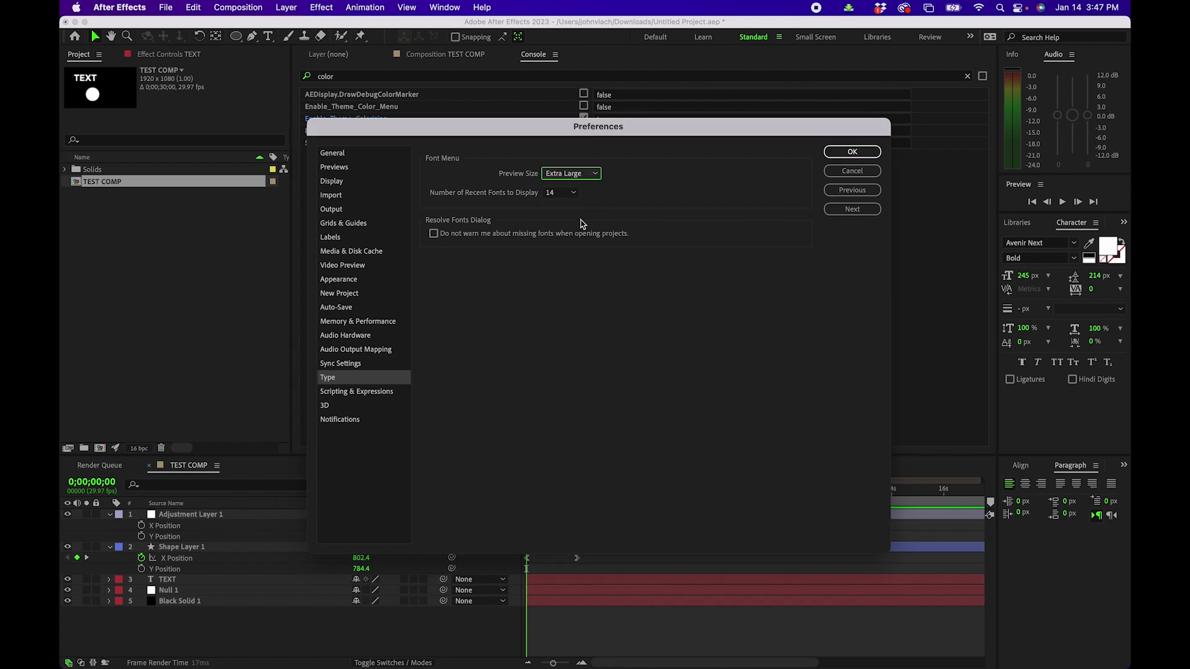
click(842, 162)
click(1033, 244)
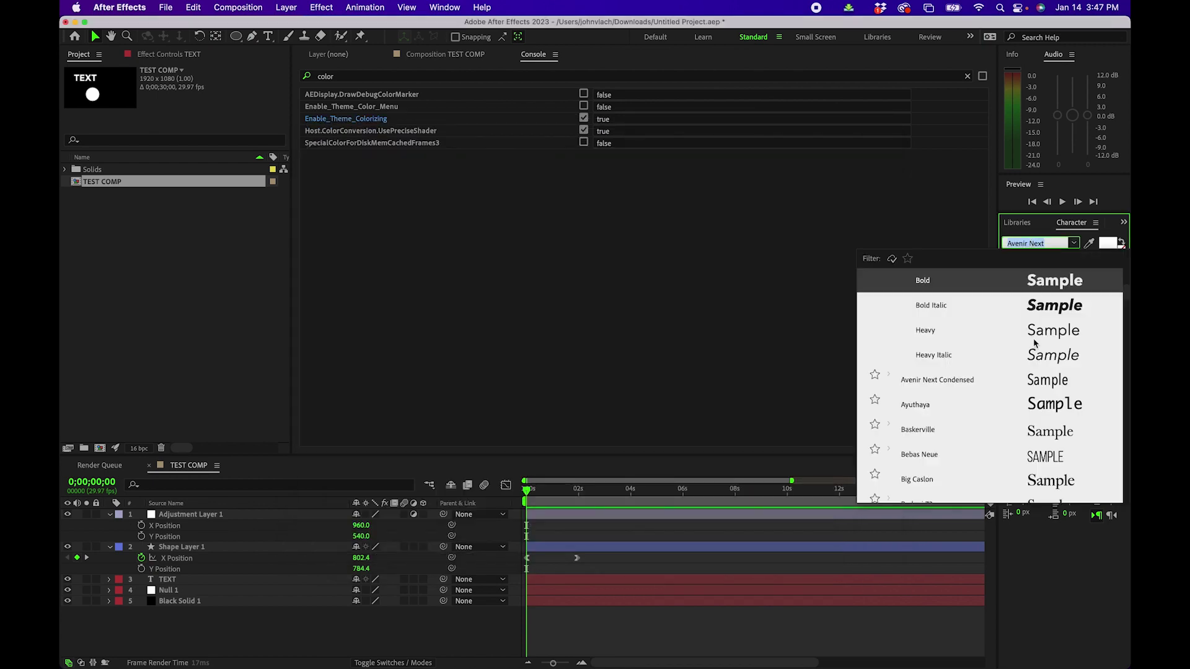
scroll(1034, 342, down, 6)
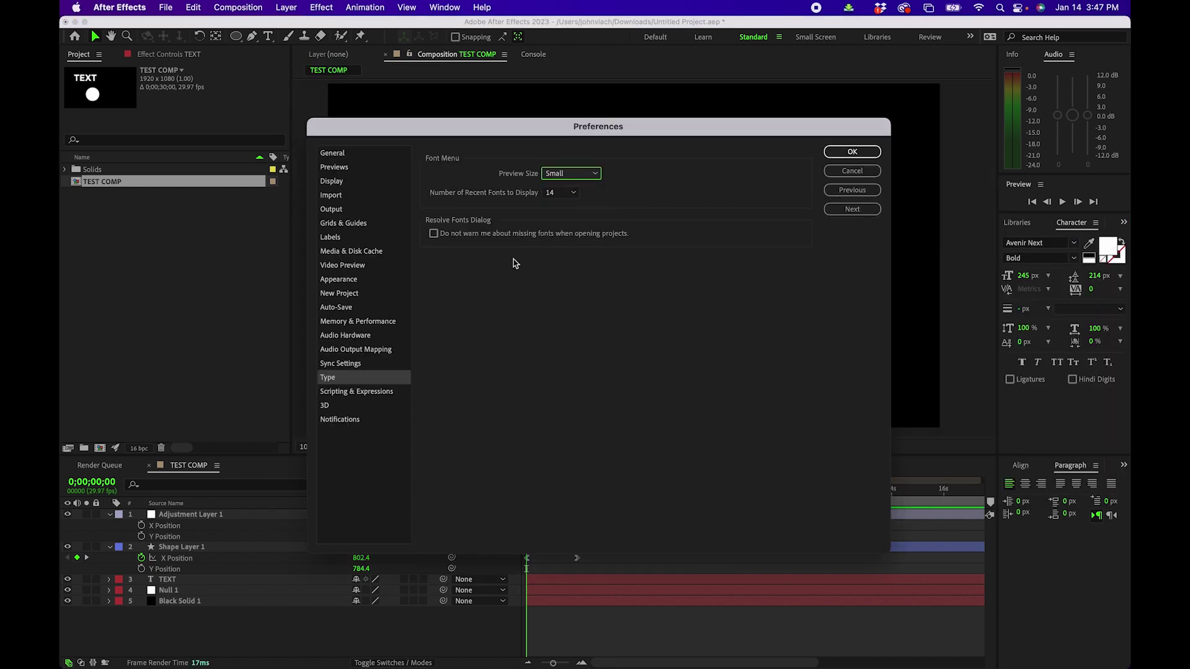
Step: Allow scripts to write files and access network, and turn off expression Auto Complete
click(362, 392)
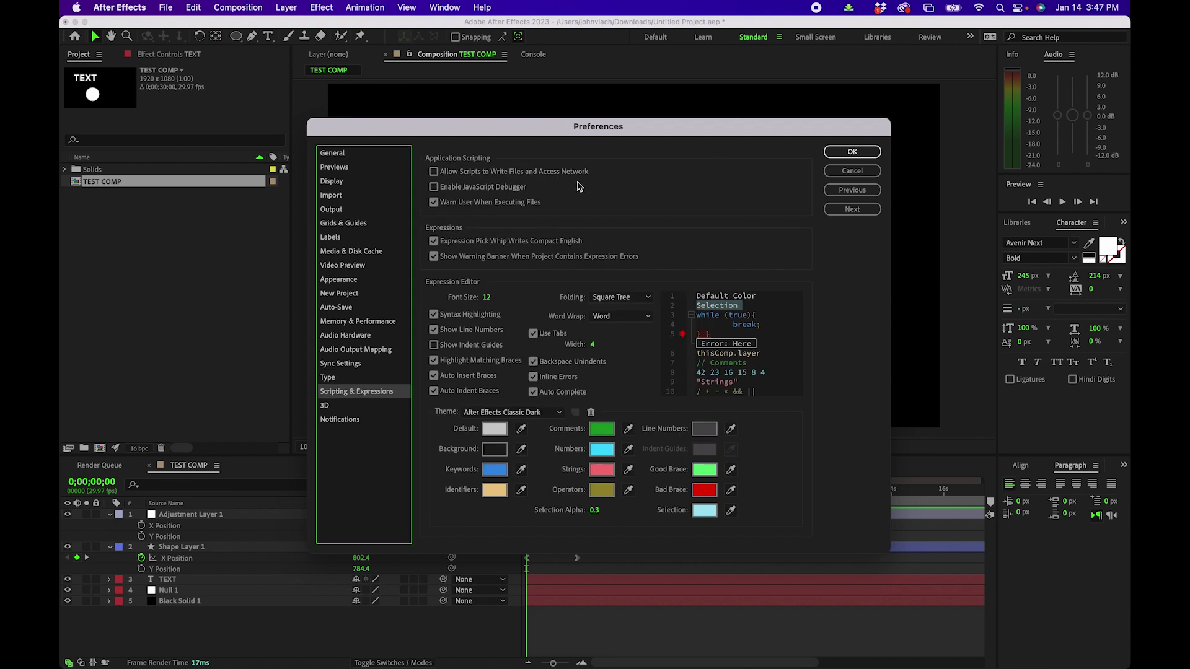
click(435, 173)
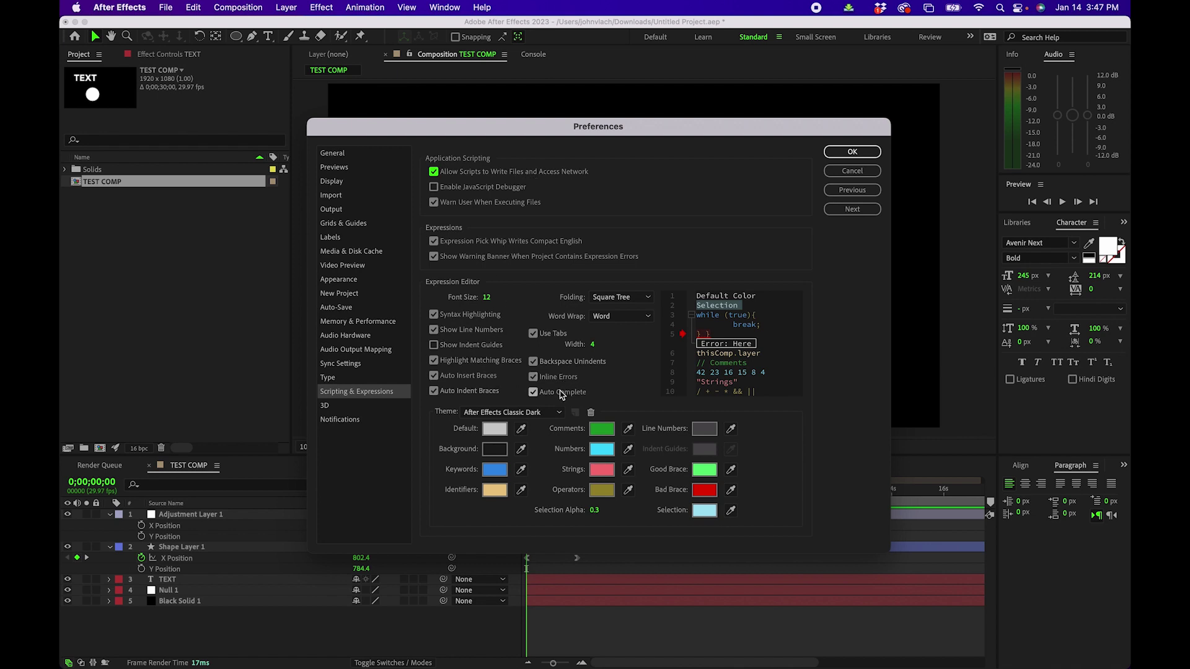
click(534, 393)
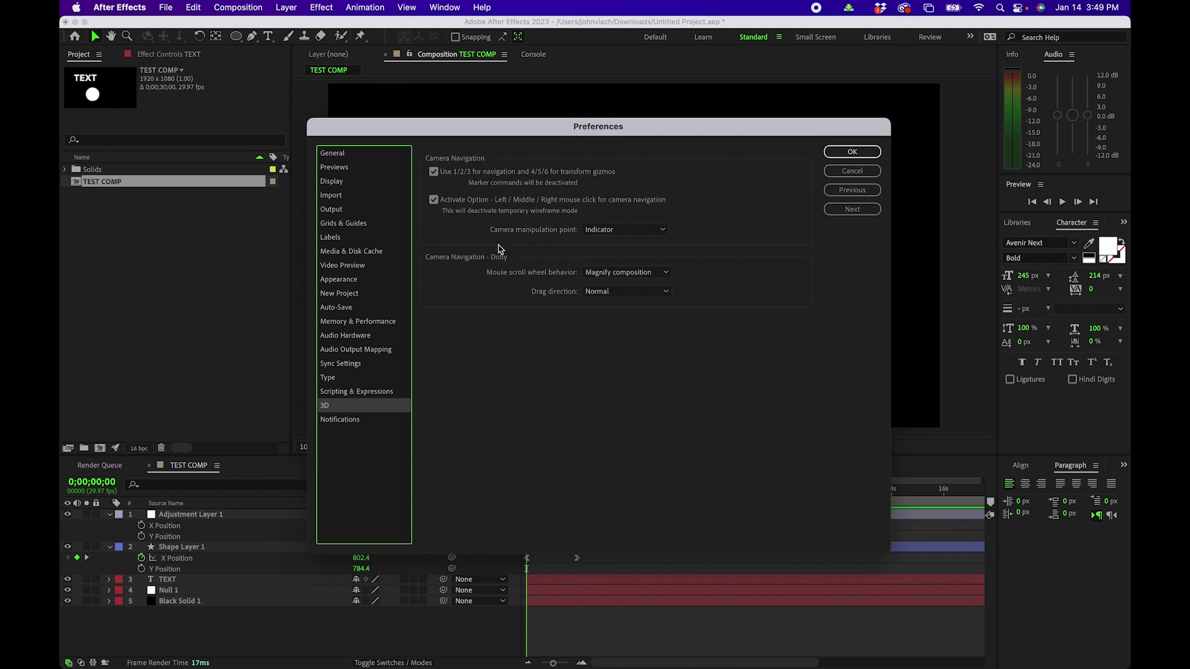
Step: Keep the 3D mouse scroll wheel behavior at Magnify composition
click(621, 273)
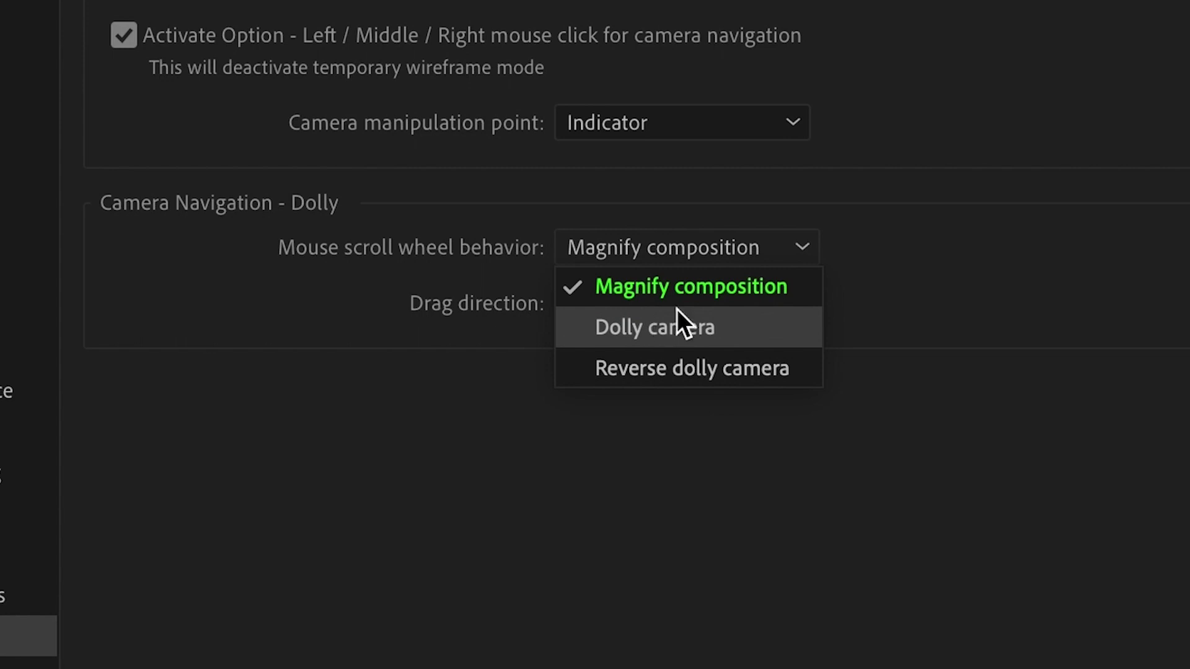
click(455, 362)
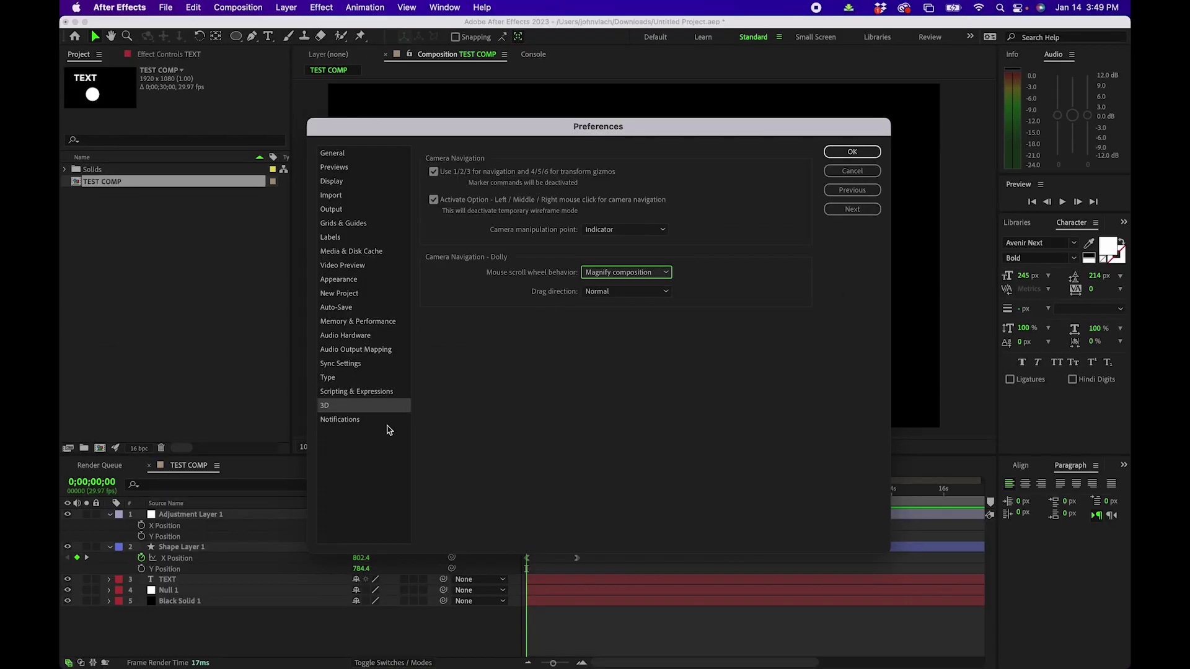
click(342, 421)
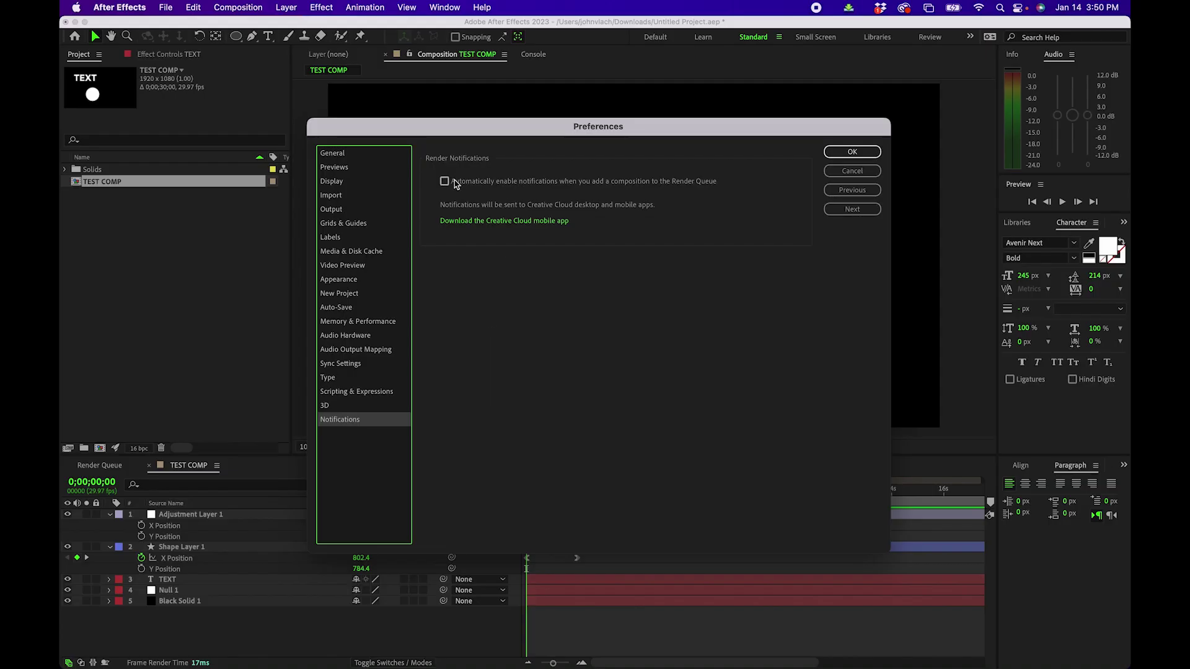
Step: Auto-enable render notifications, close Preferences, and add TEST COMP to the Render Queue
click(445, 183)
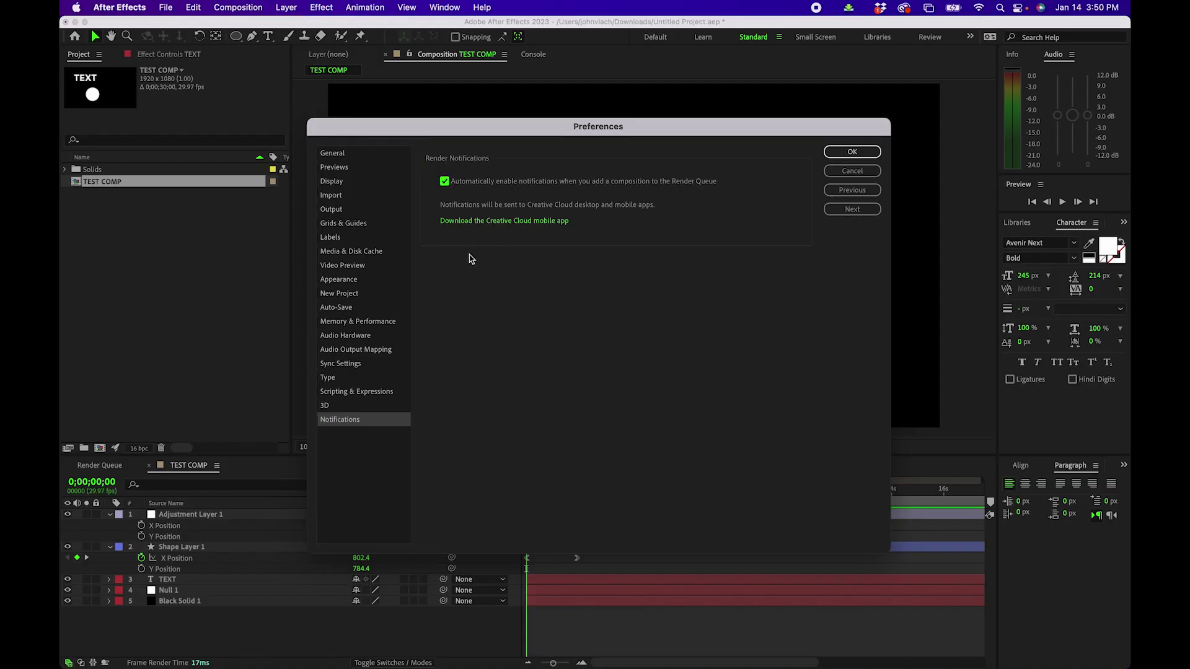
click(853, 152)
key(ctrl+super+m)
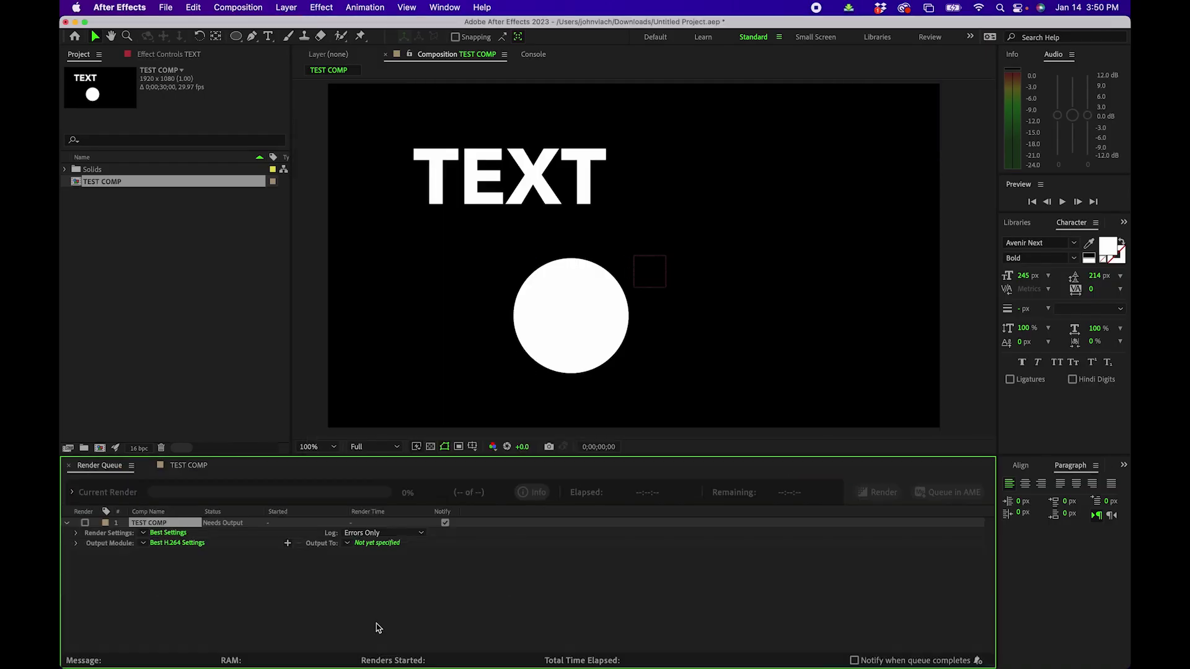